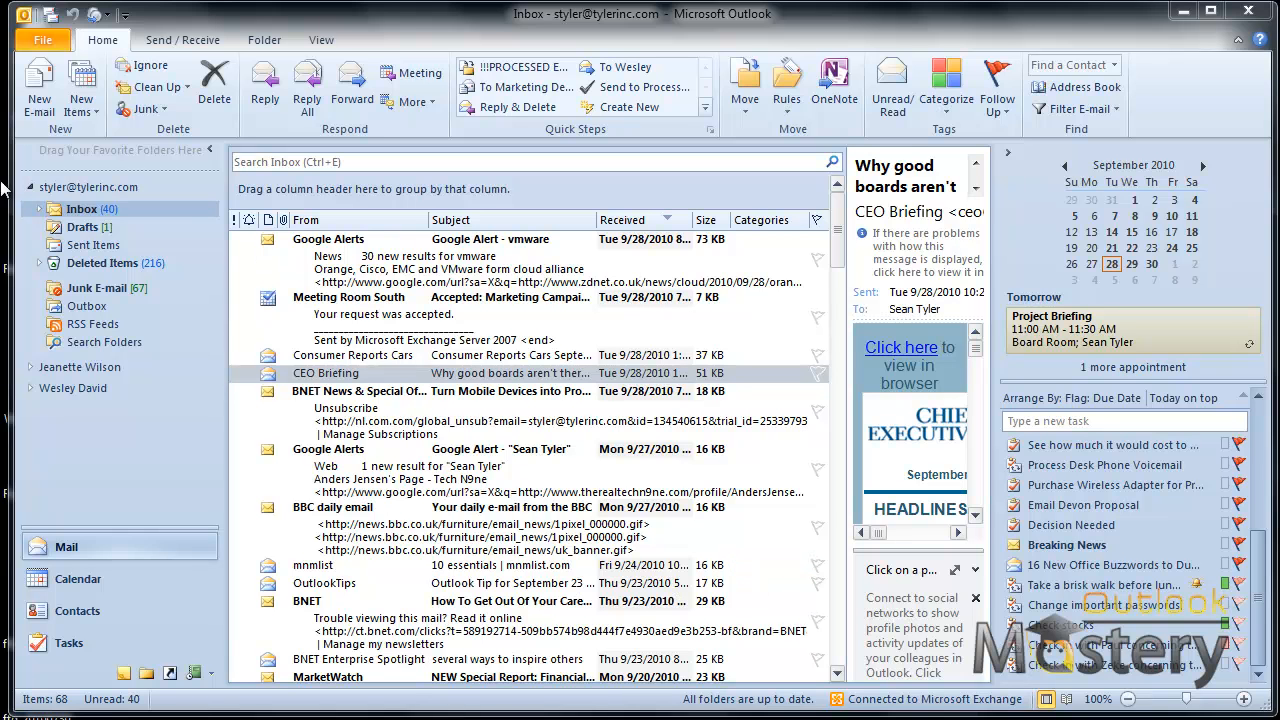
Widen the navigation pane slightly and expand its module list until Notes, Folder List and Shortcuts show as full-size entries.
{"action": "left_click_drag", "start_coordinate": [226, 238], "coordinate": [240, 266]}
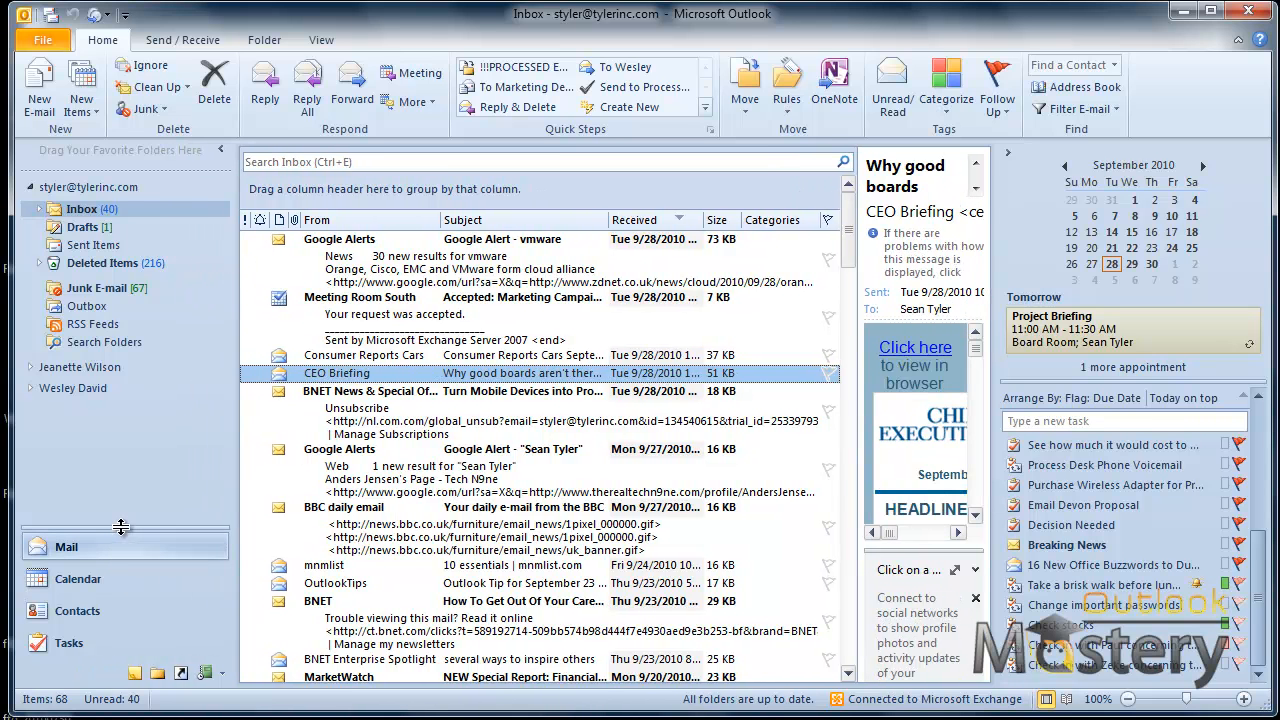
{"action": "left_click_drag", "start_coordinate": [121, 527], "coordinate": [137, 457]}
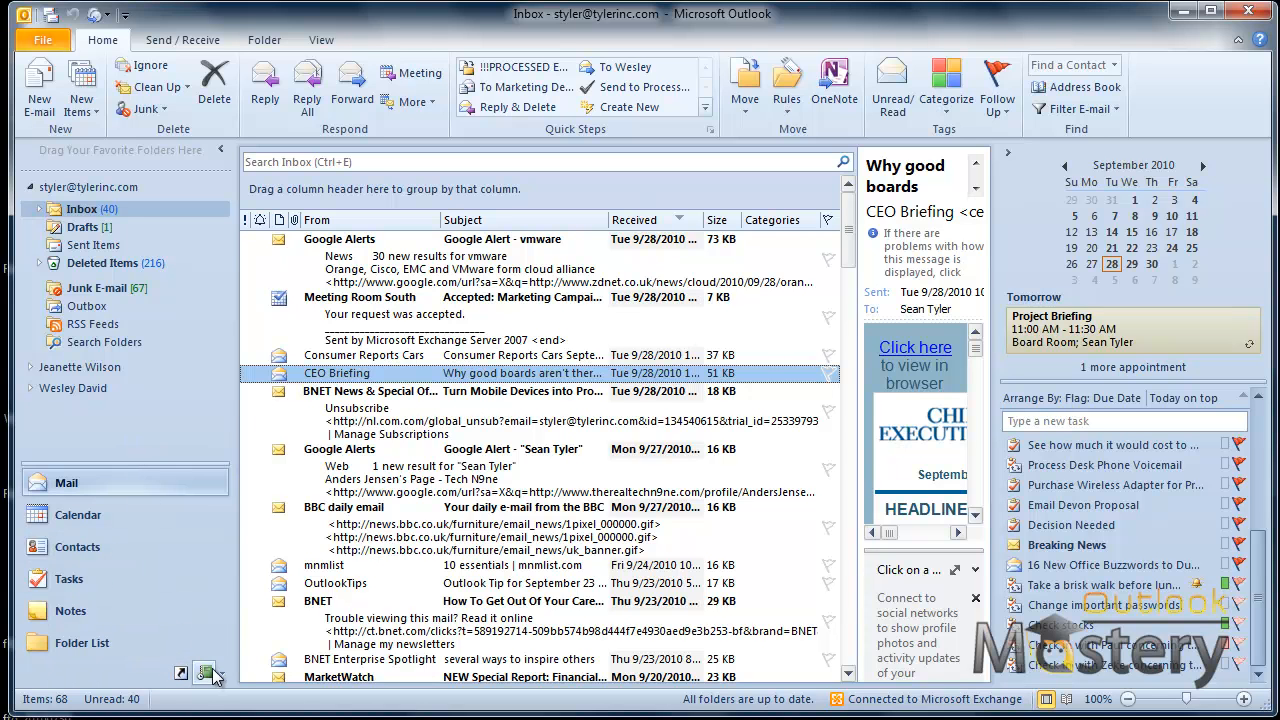
{"action": "left_click_drag", "start_coordinate": [123, 458], "coordinate": [124, 424]}
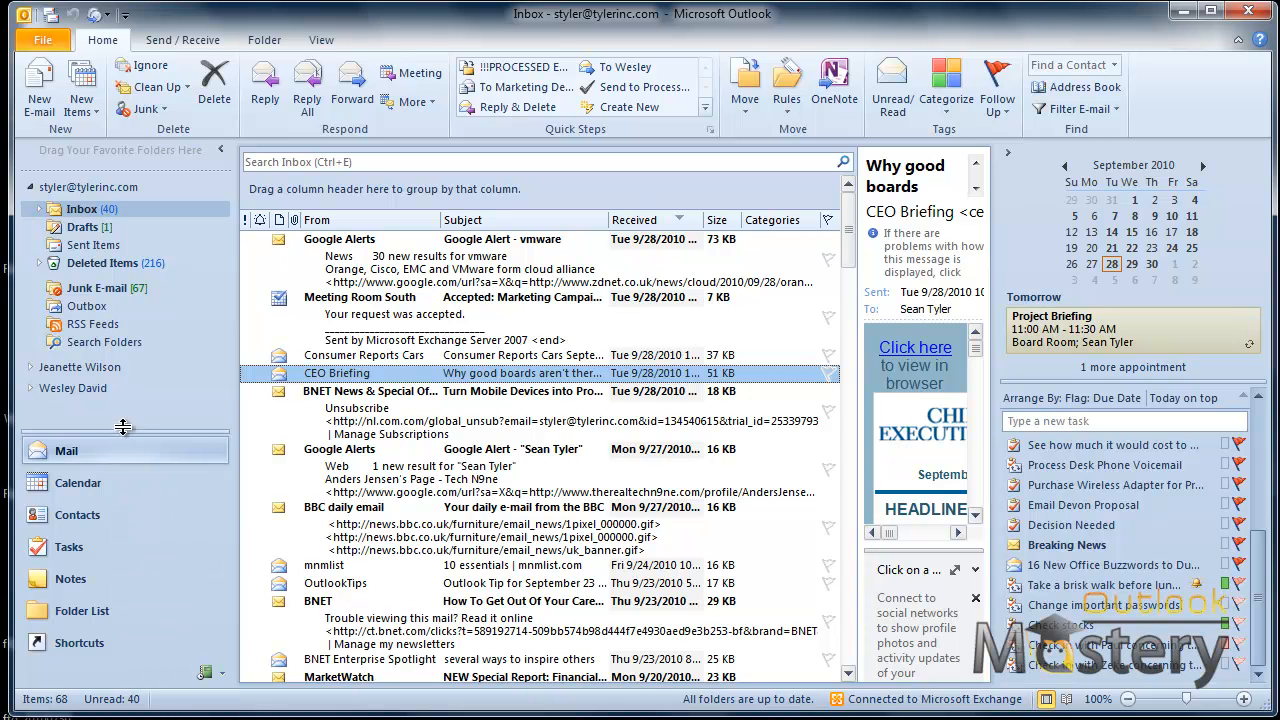
Look at the options for adding or removing navigation pane buttons, and make the navigation pane slightly narrower.
{"action": "left_click", "coordinate": [221, 674]}
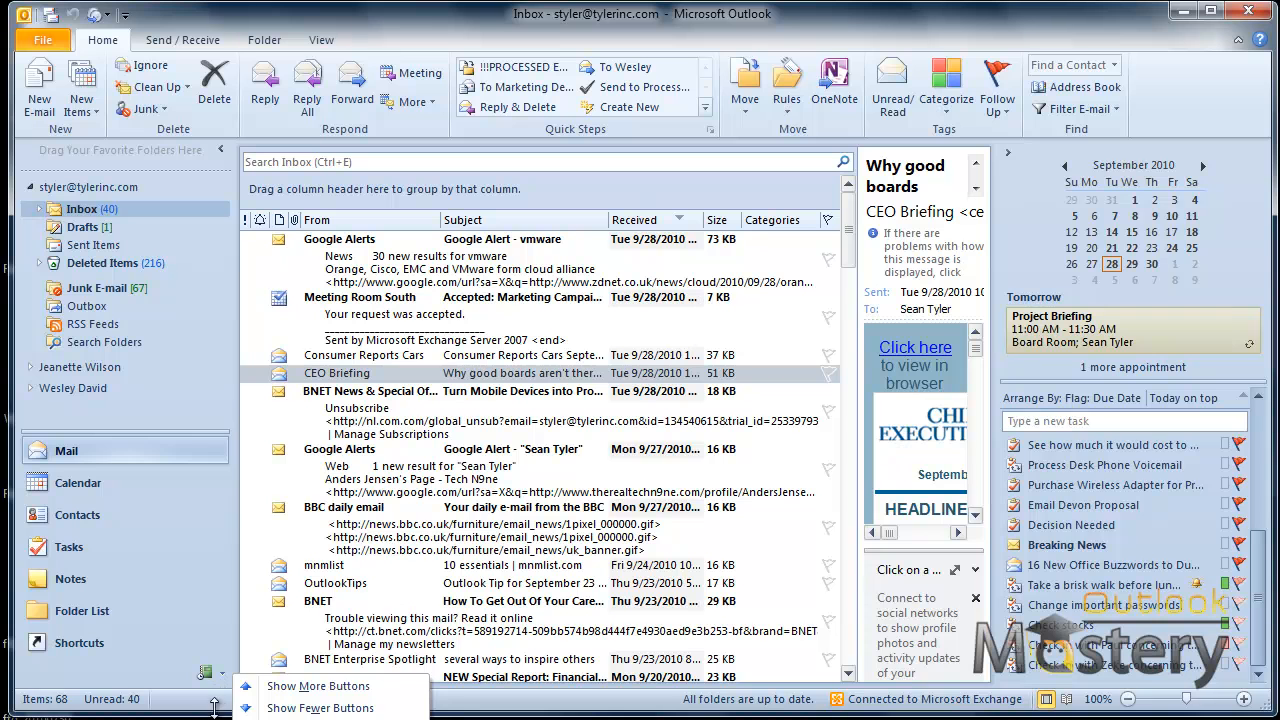
{"action": "left_click_drag", "start_coordinate": [215, 710], "coordinate": [215, 582]}
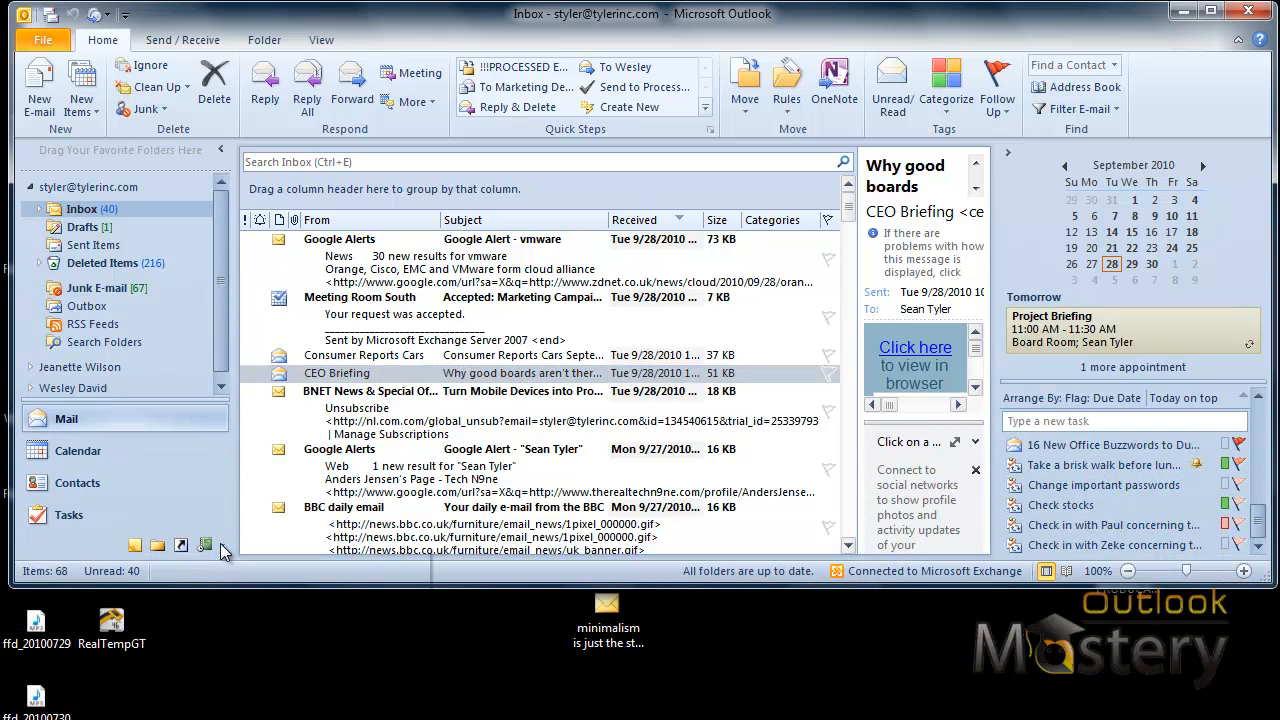
{"action": "left_click", "coordinate": [222, 547]}
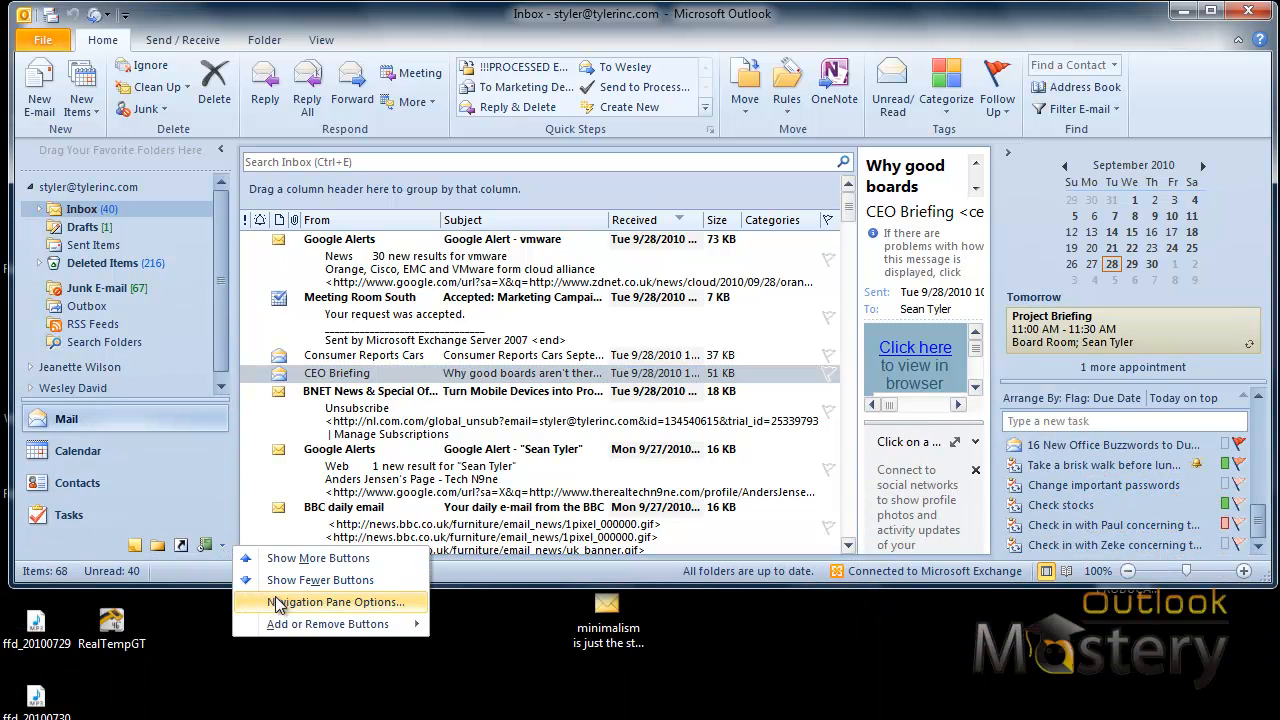
{"action": "mouse_move", "coordinate": [325, 628]}
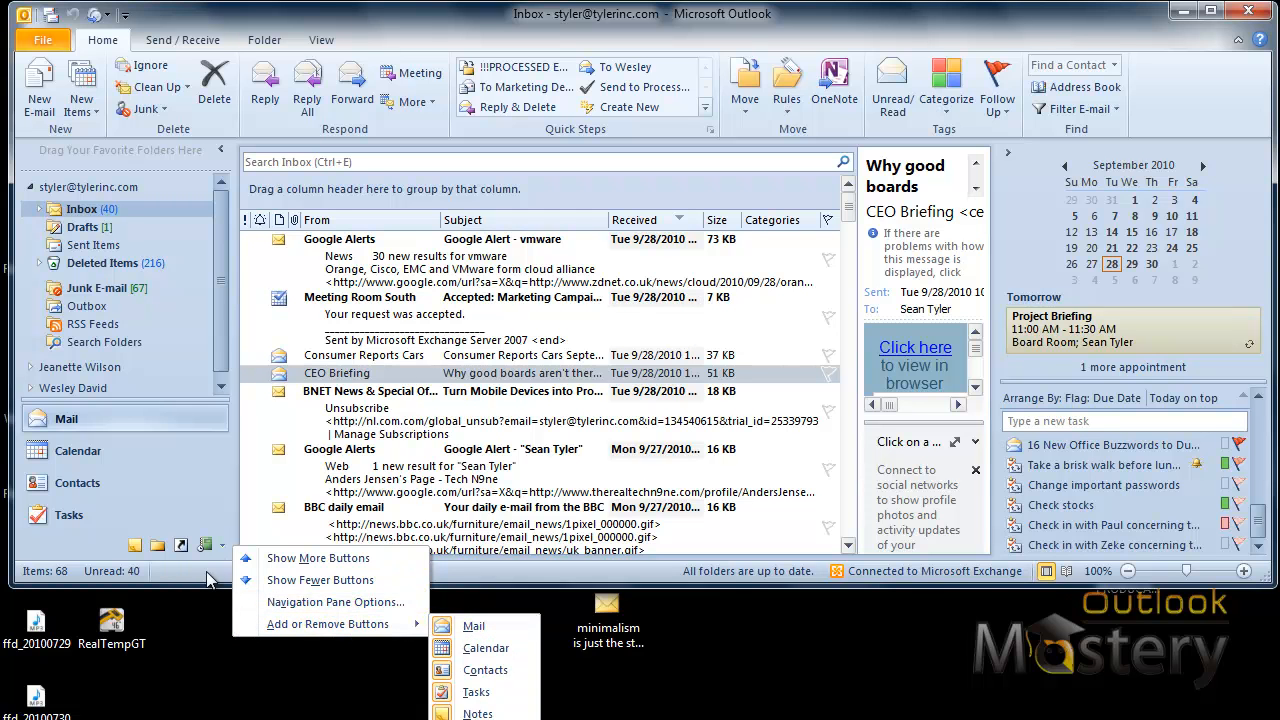
{"action": "left_click_drag", "start_coordinate": [214, 587], "coordinate": [214, 714]}
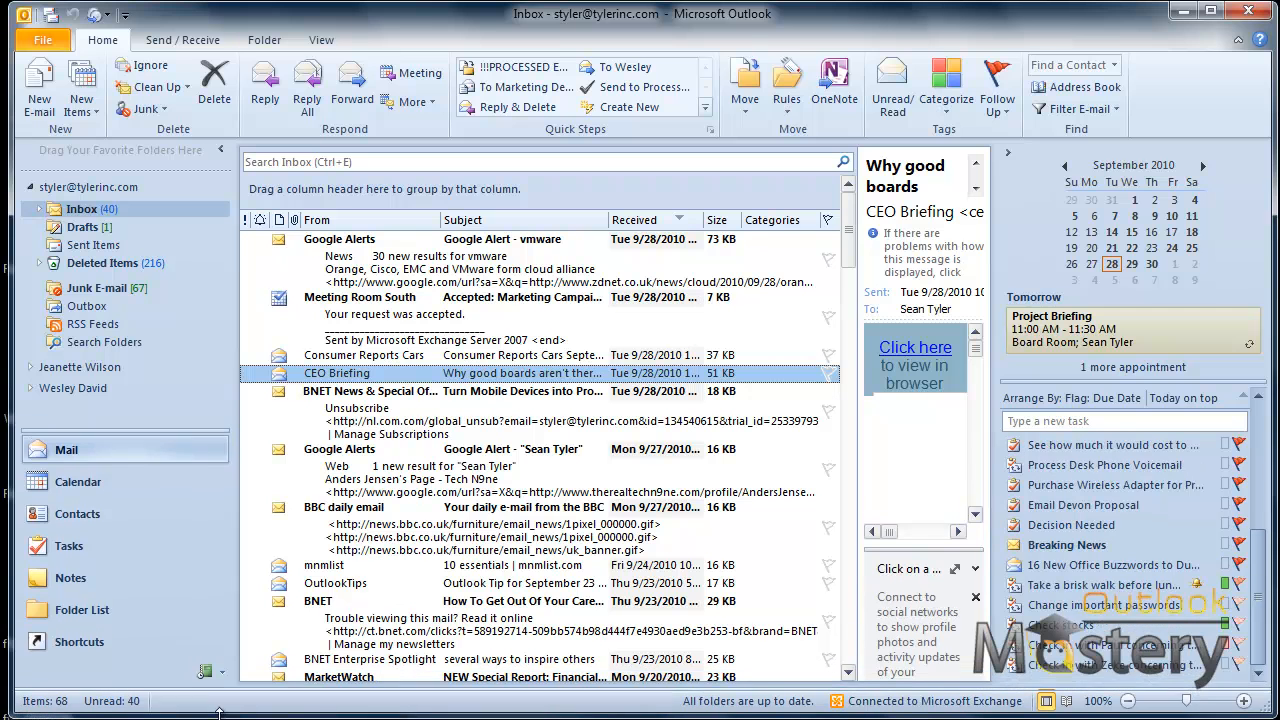
{"action": "left_click_drag", "start_coordinate": [236, 393], "coordinate": [217, 374]}
Search the inbox for "bbc" and clear the query.
{"action": "left_click", "coordinate": [304, 162]}
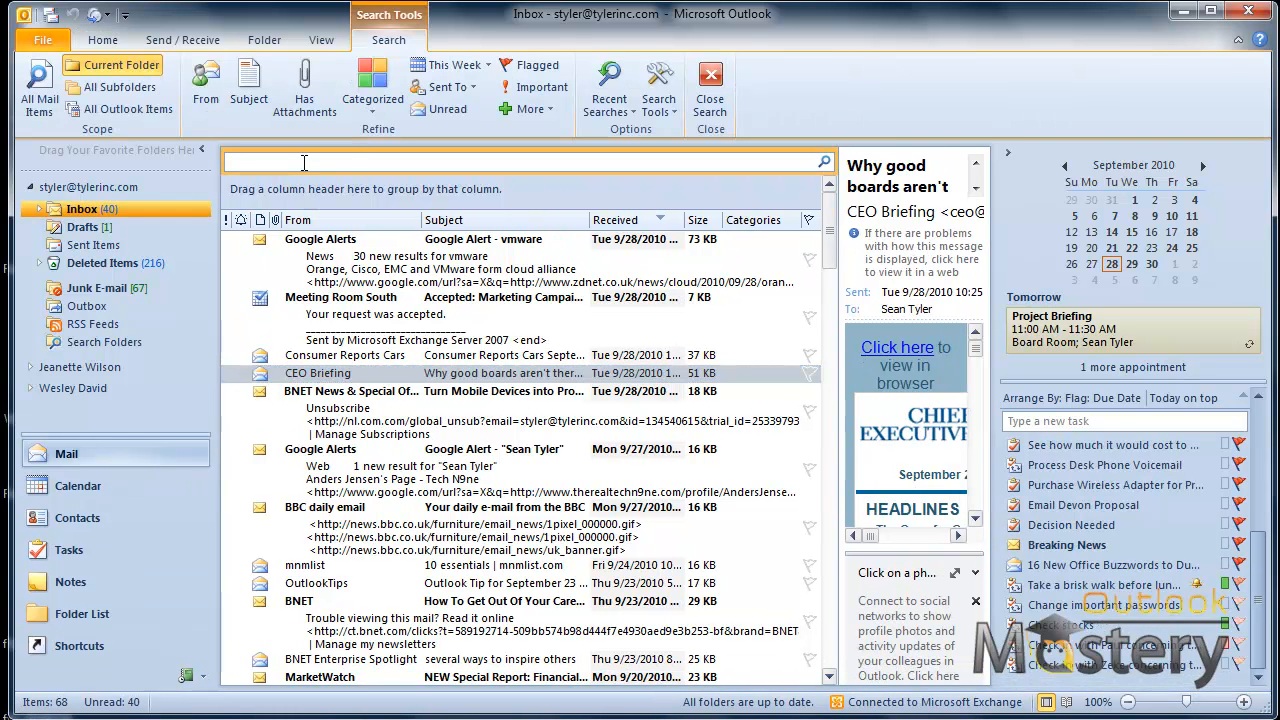
{"action": "type", "text": "bbc"}
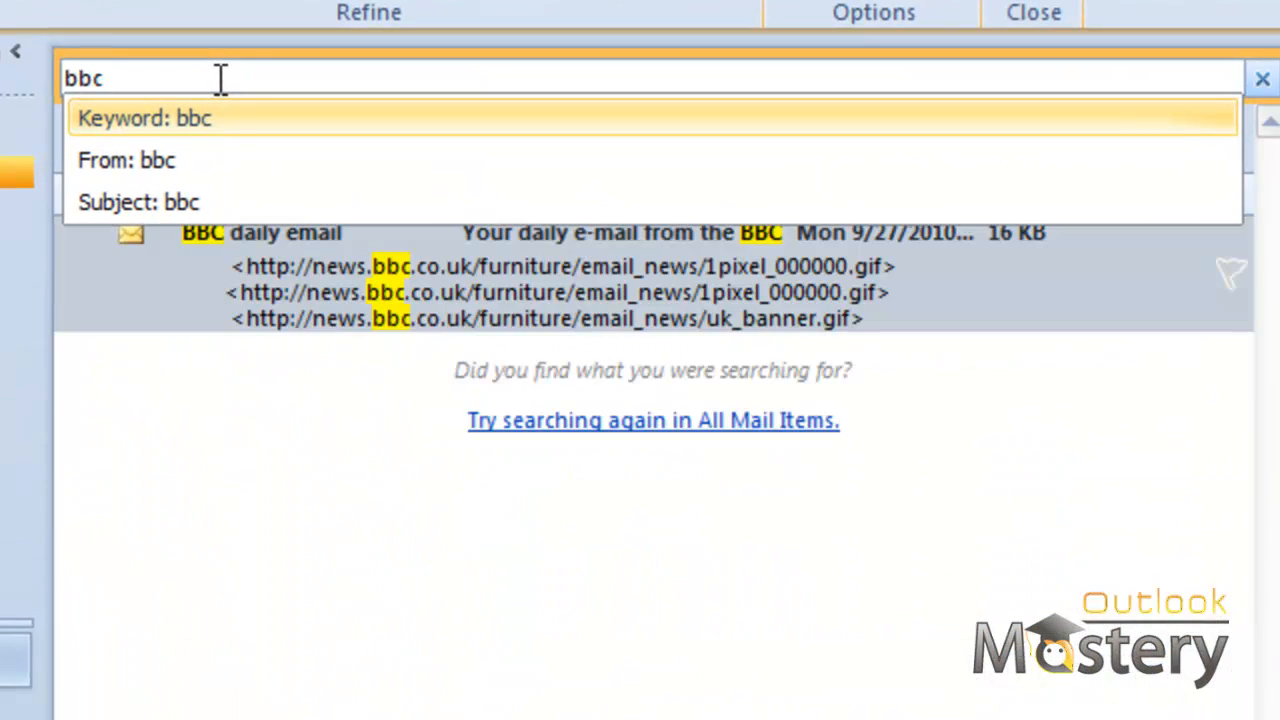
{"action": "left_click", "coordinate": [155, 76]}
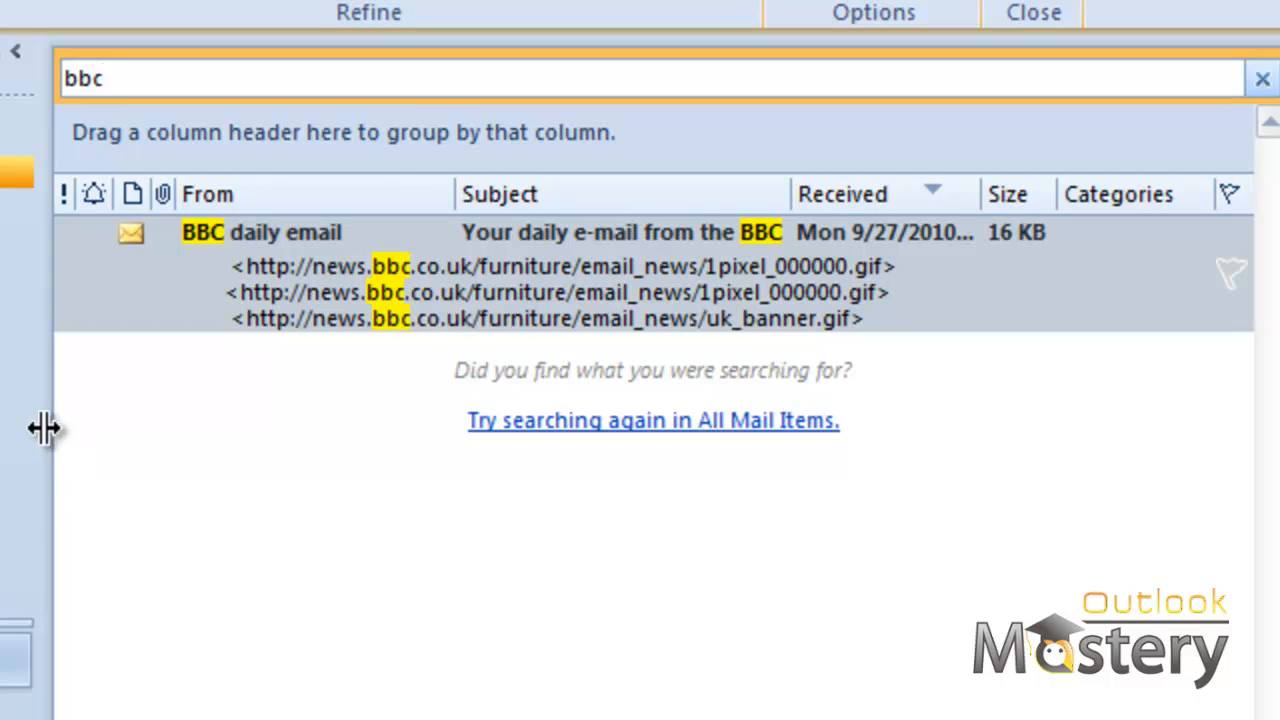
{"action": "key", "text": "BackSpace"}
{"action": "key", "text": "BackSpace"}
{"action": "key", "text": "BackSpace"}
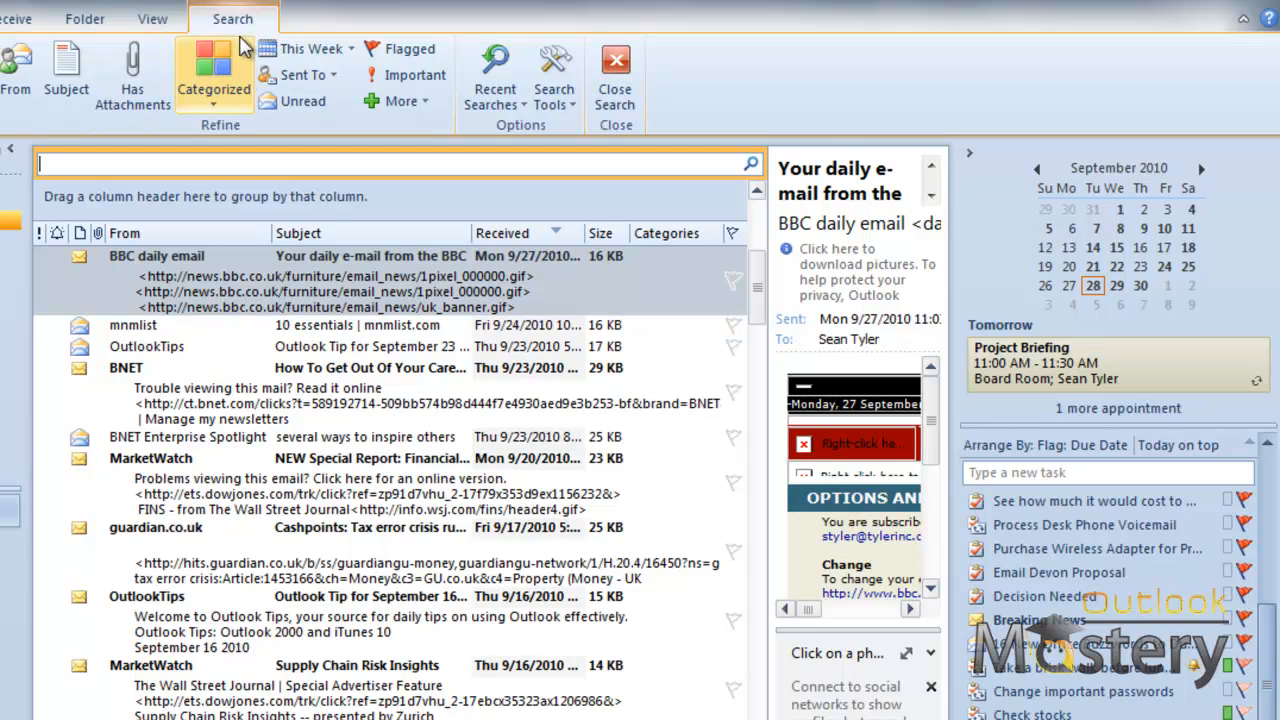
Widen the reading pane at the expense of the To-Do Bar and message list, and close the search.
{"action": "left_click_drag", "start_coordinate": [948, 204], "coordinate": [976, 232]}
{"action": "left_click_drag", "start_coordinate": [767, 270], "coordinate": [651, 270]}
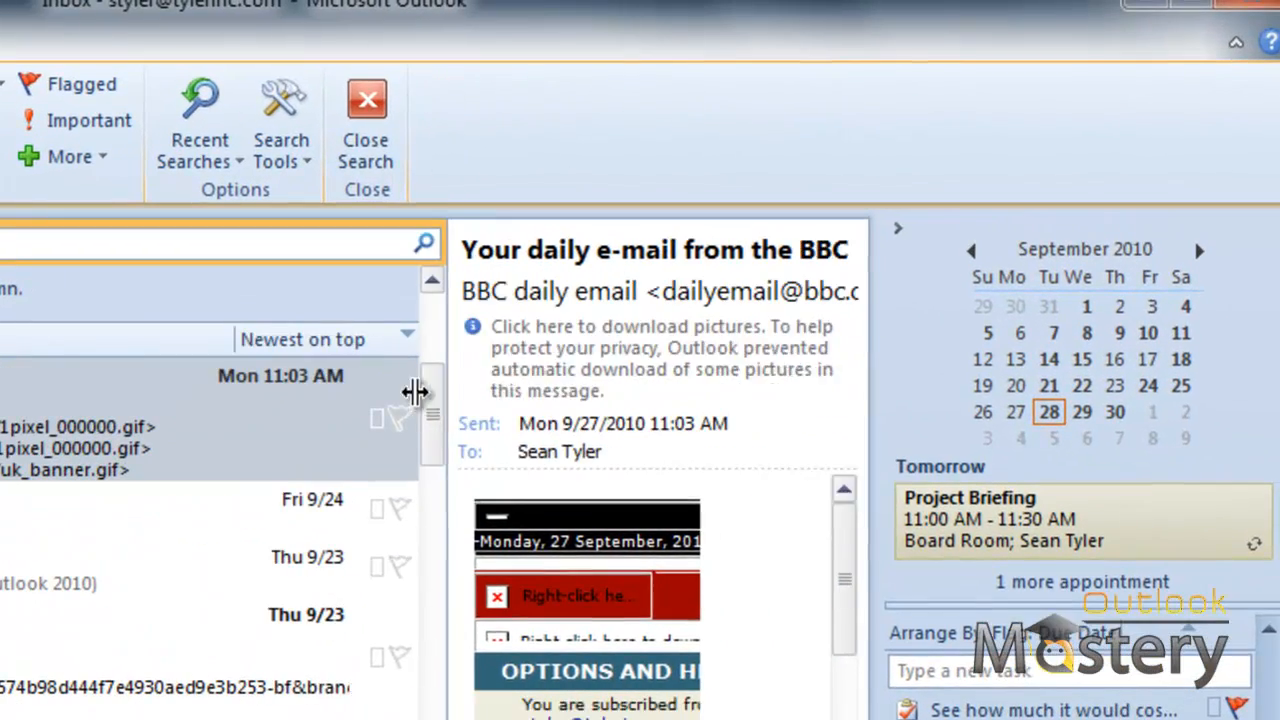
{"action": "left_click_drag", "start_coordinate": [415, 392], "coordinate": [360, 390]}
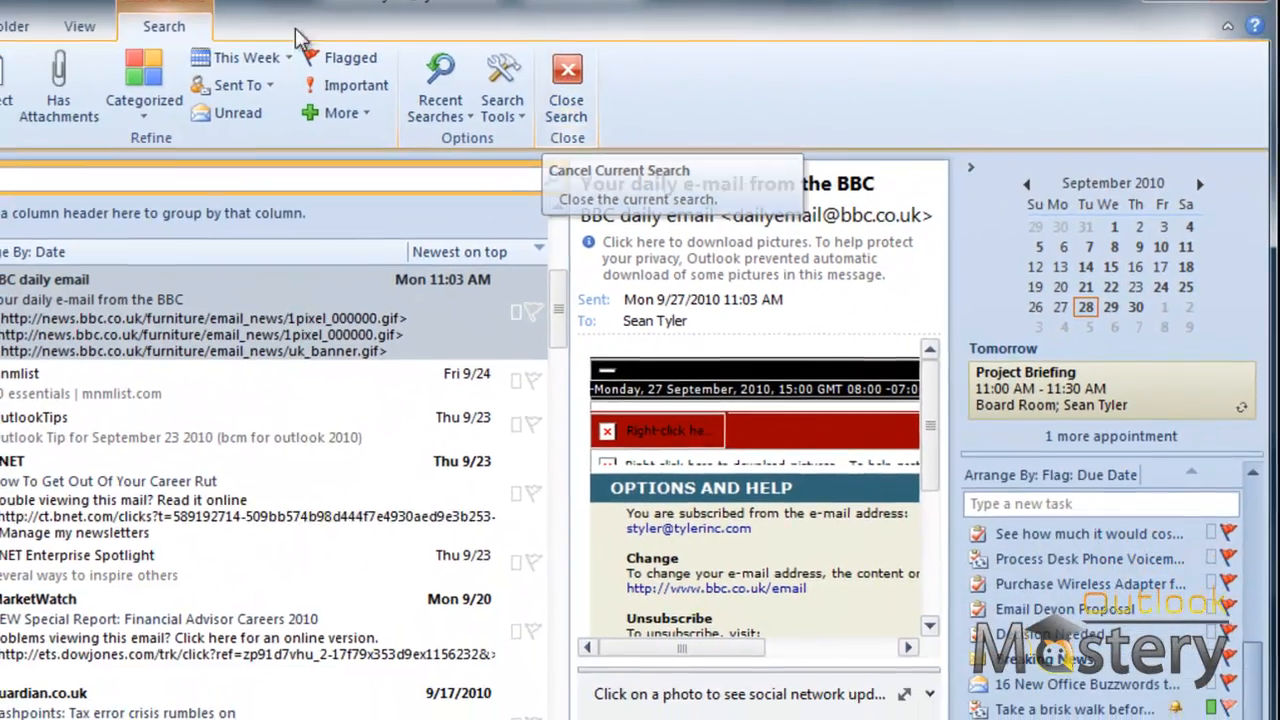
{"action": "left_click", "coordinate": [570, 82]}
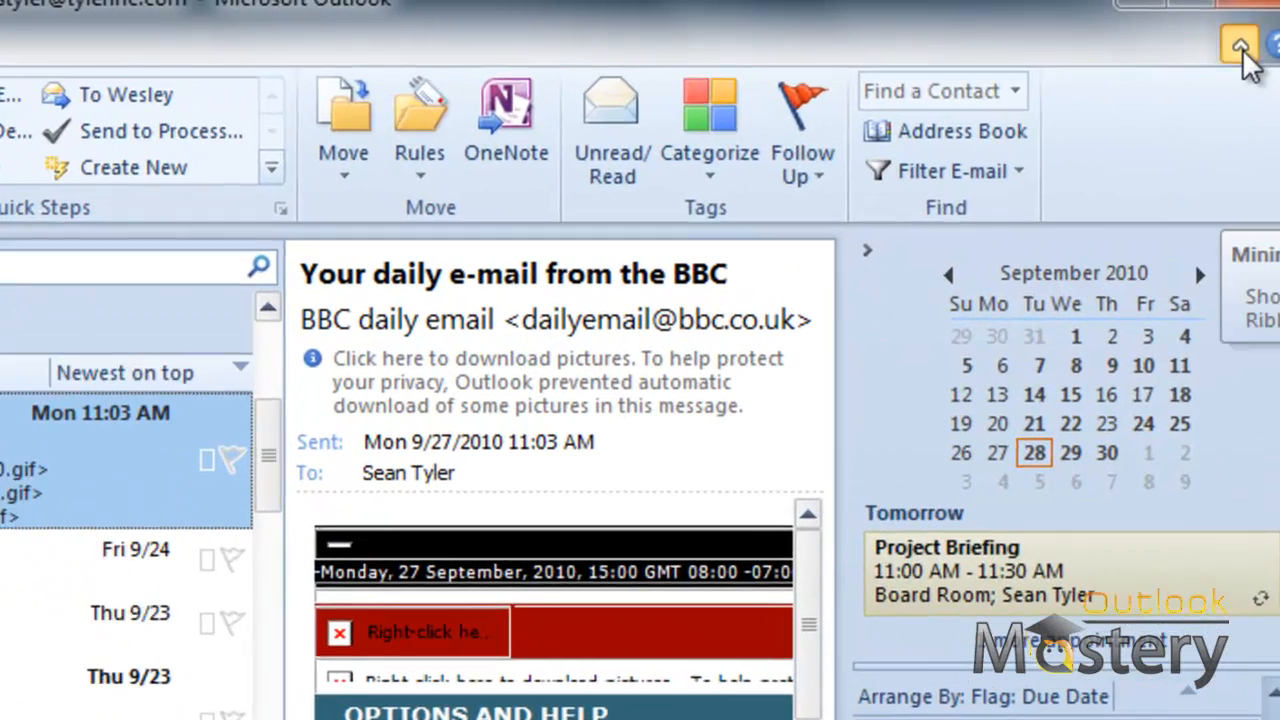
Minimize the ribbon and expand it again, and open the Outlook Help window briefly before closing it.
{"action": "left_click", "coordinate": [1228, 25]}
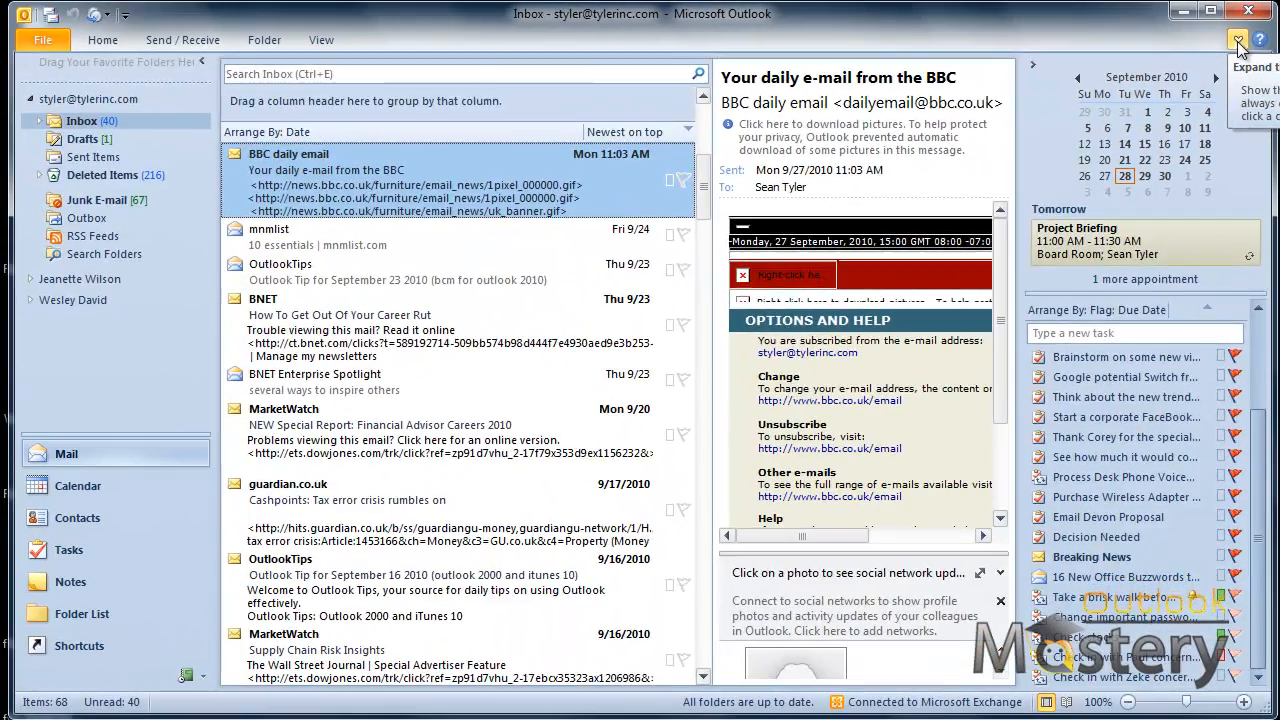
{"action": "left_click", "coordinate": [1240, 45]}
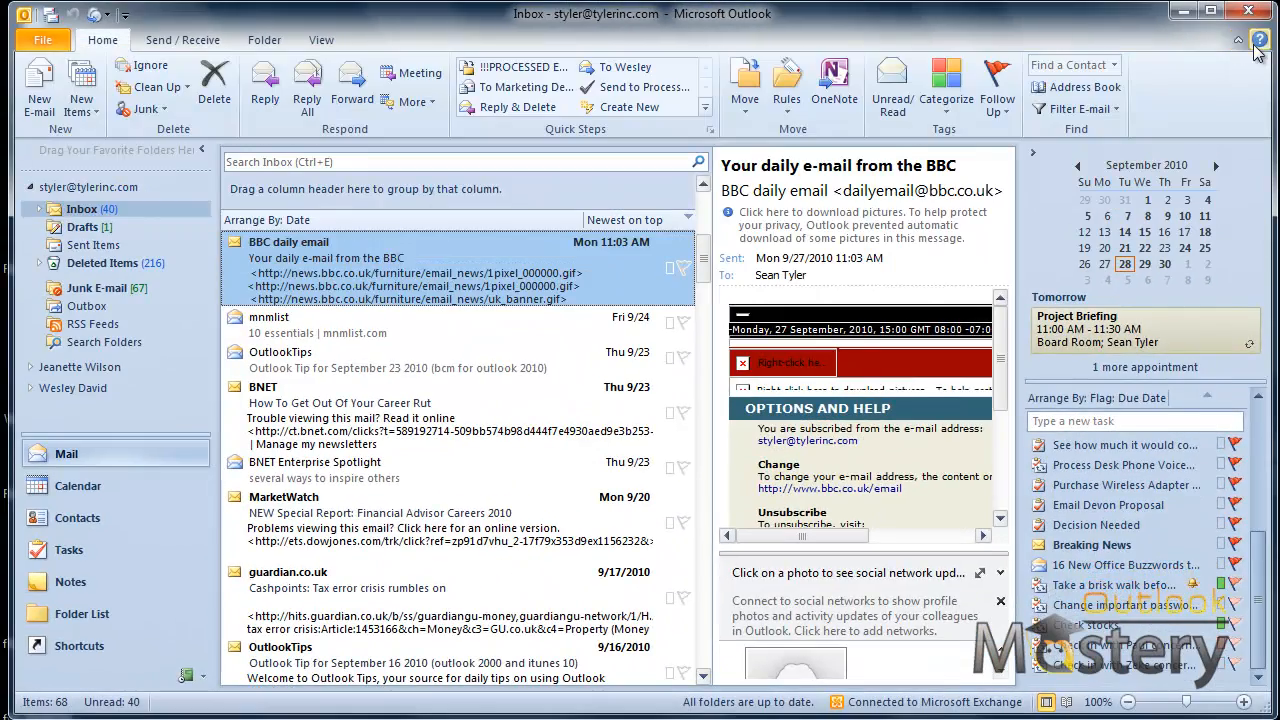
{"action": "left_click", "coordinate": [1259, 39]}
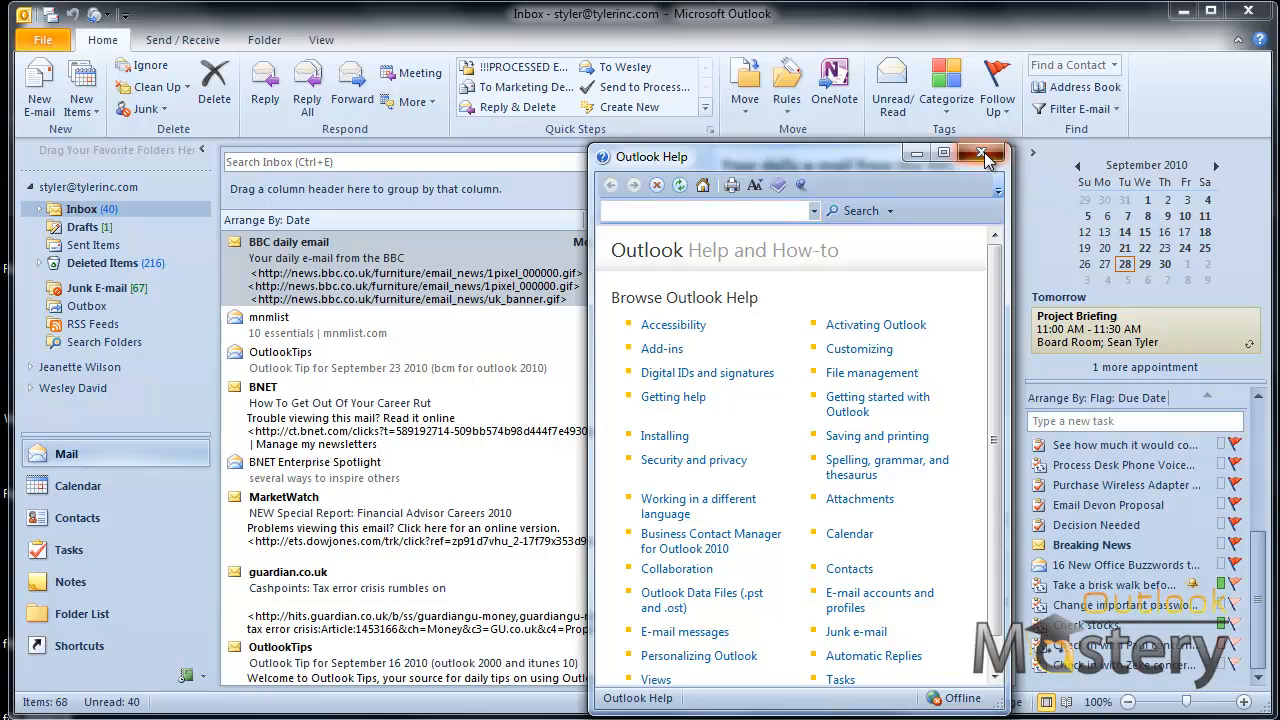
{"action": "left_click", "coordinate": [982, 154]}
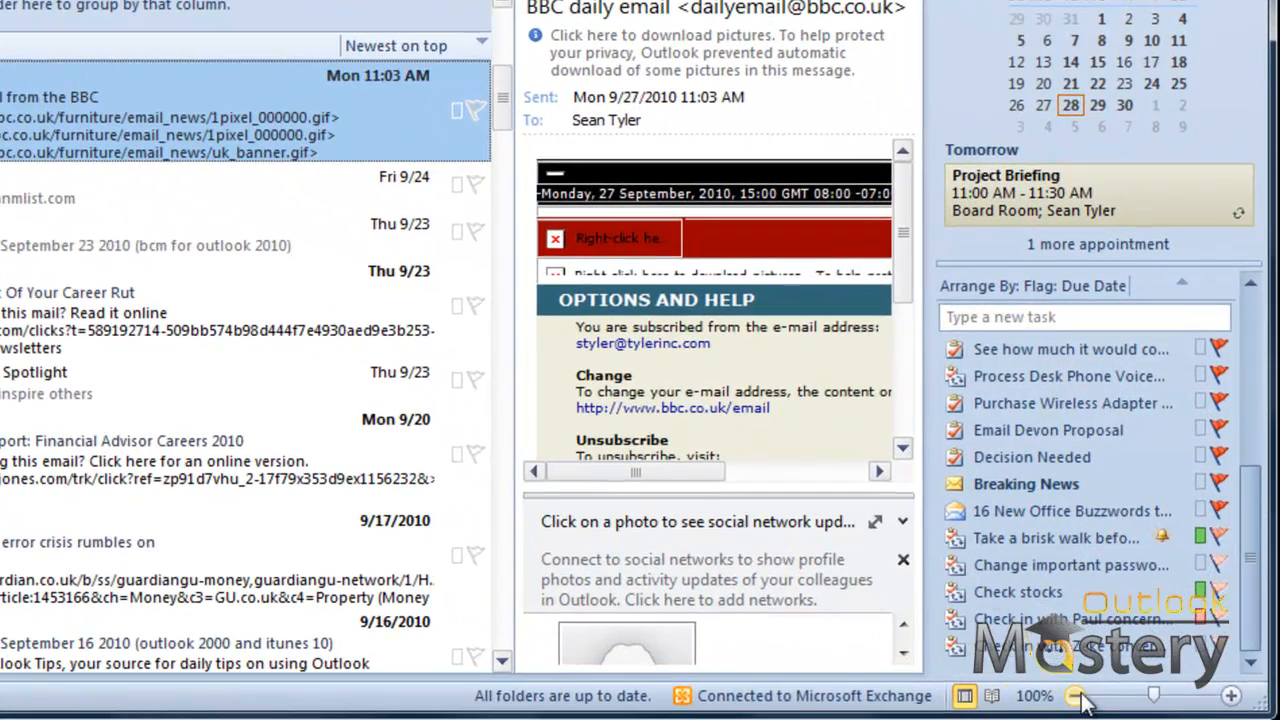
Zoom the message in the reading pane out to 70% and back to 100%.
{"action": "left_click", "coordinate": [1076, 696]}
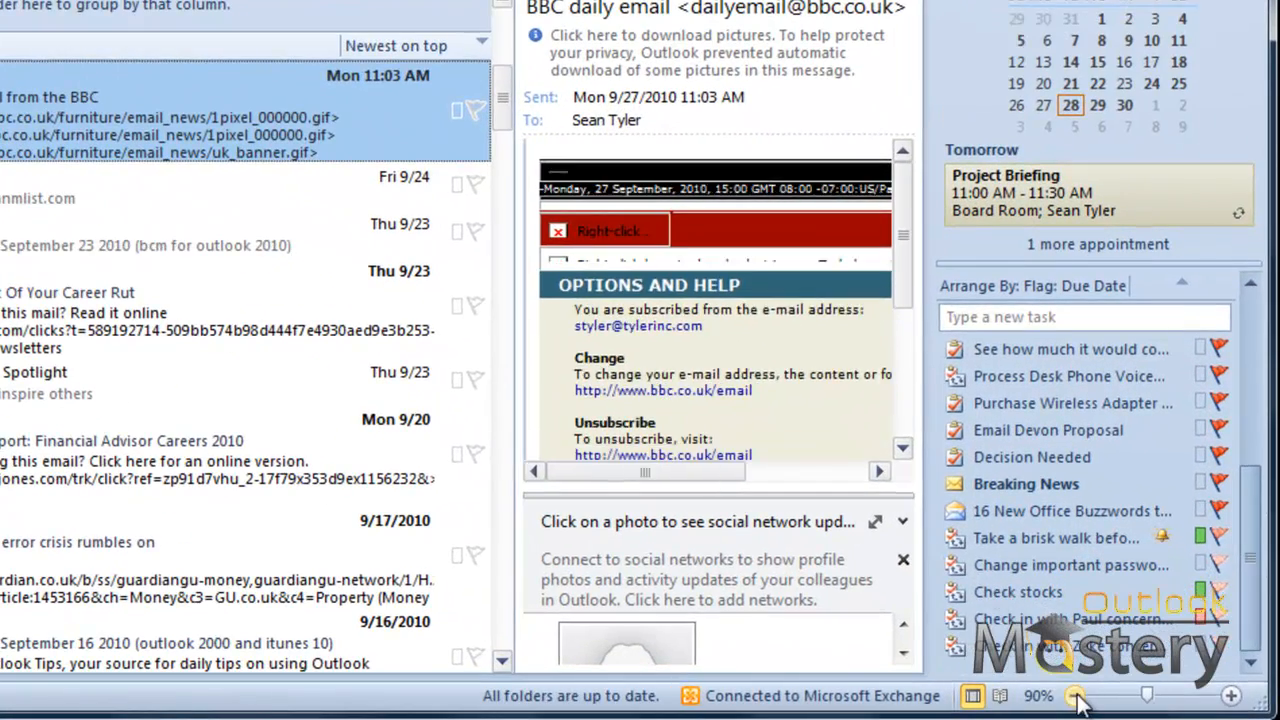
{"action": "left_click", "coordinate": [1076, 696]}
{"action": "left_click", "coordinate": [1076, 696]}
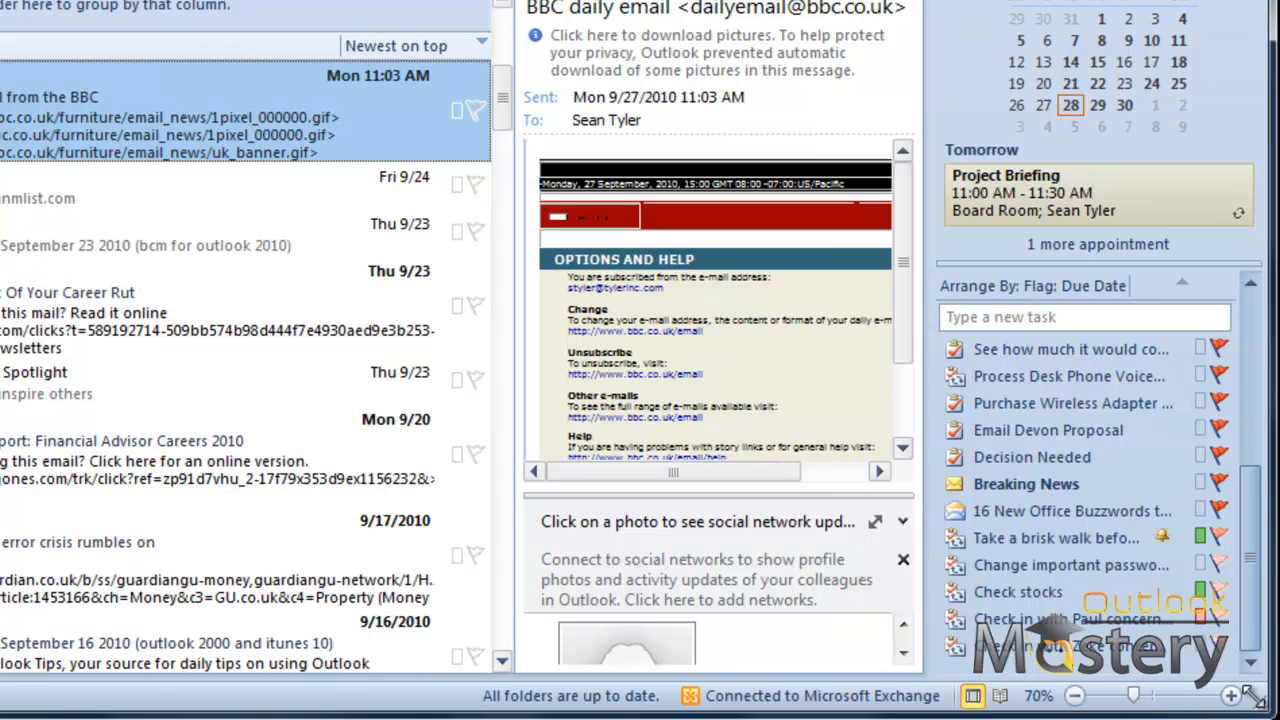
{"action": "left_click", "coordinate": [1233, 697]}
{"action": "left_click", "coordinate": [1233, 697]}
{"action": "left_click", "coordinate": [1233, 697]}
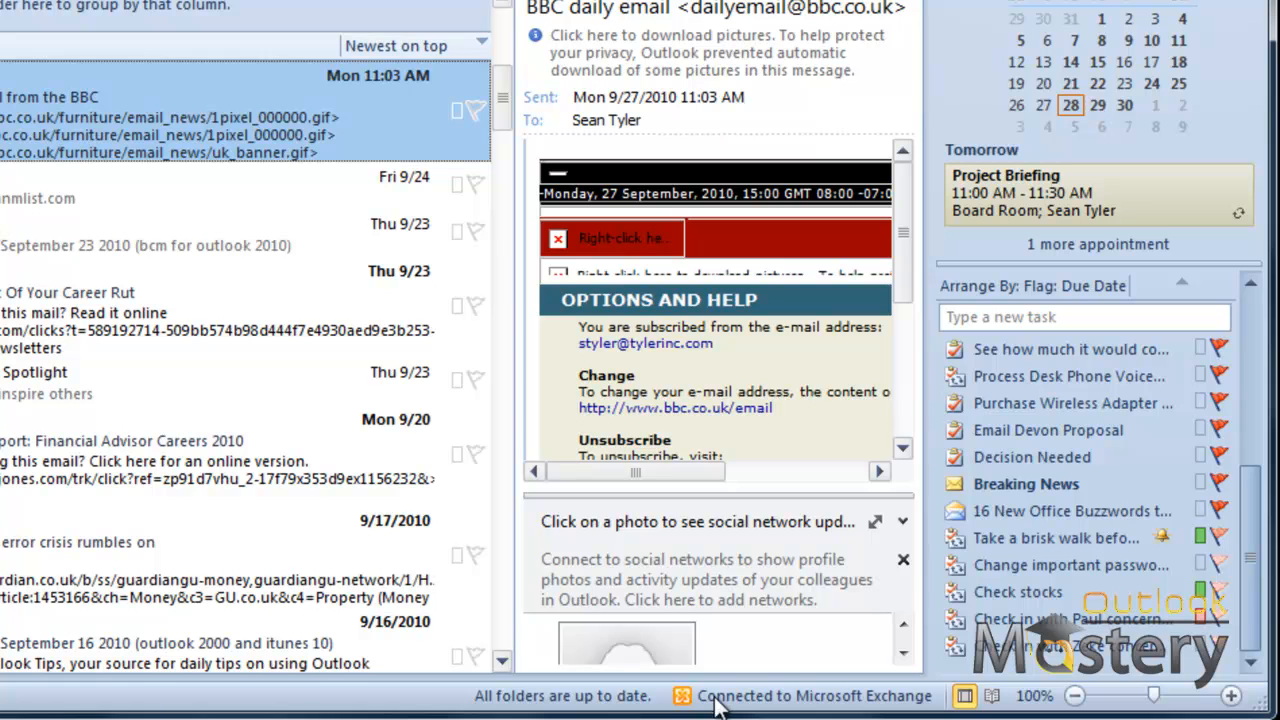
Make the reading pane narrower and look over the ribbon commands for sending and receiving, folders, and views.
{"action": "left_click_drag", "start_coordinate": [511, 424], "coordinate": [591, 460]}
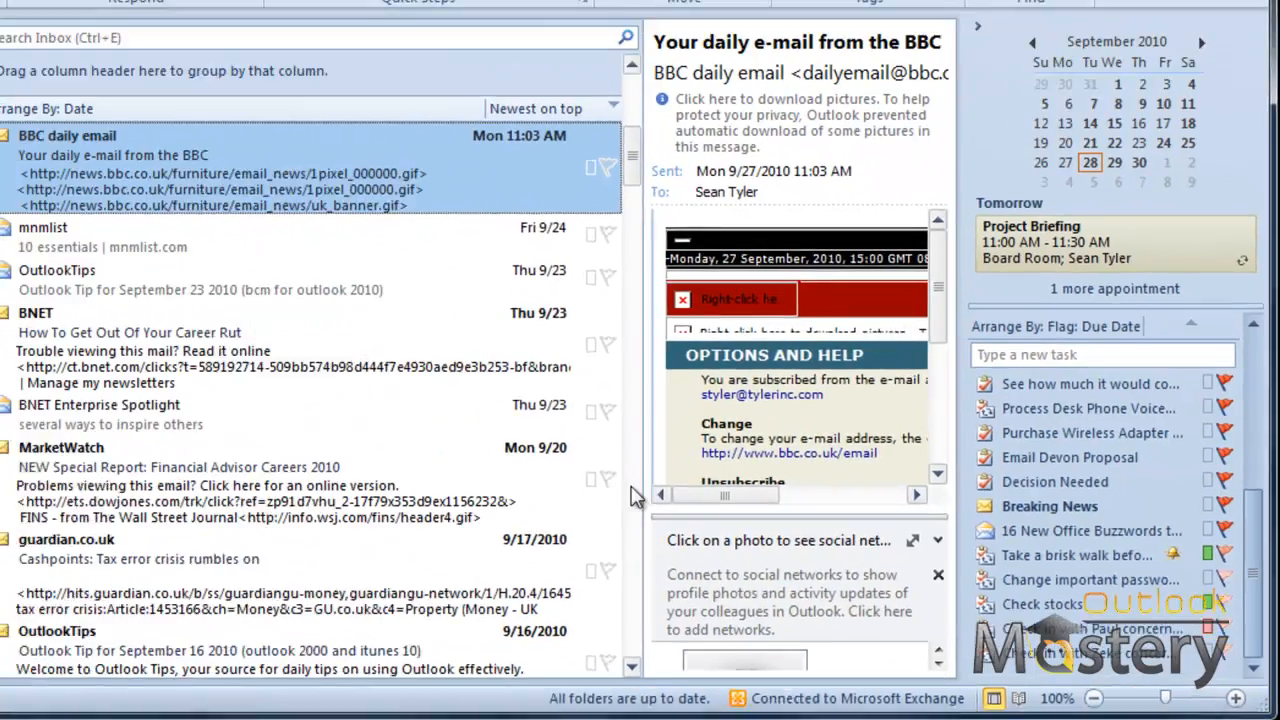
{"action": "left_click", "coordinate": [165, 29]}
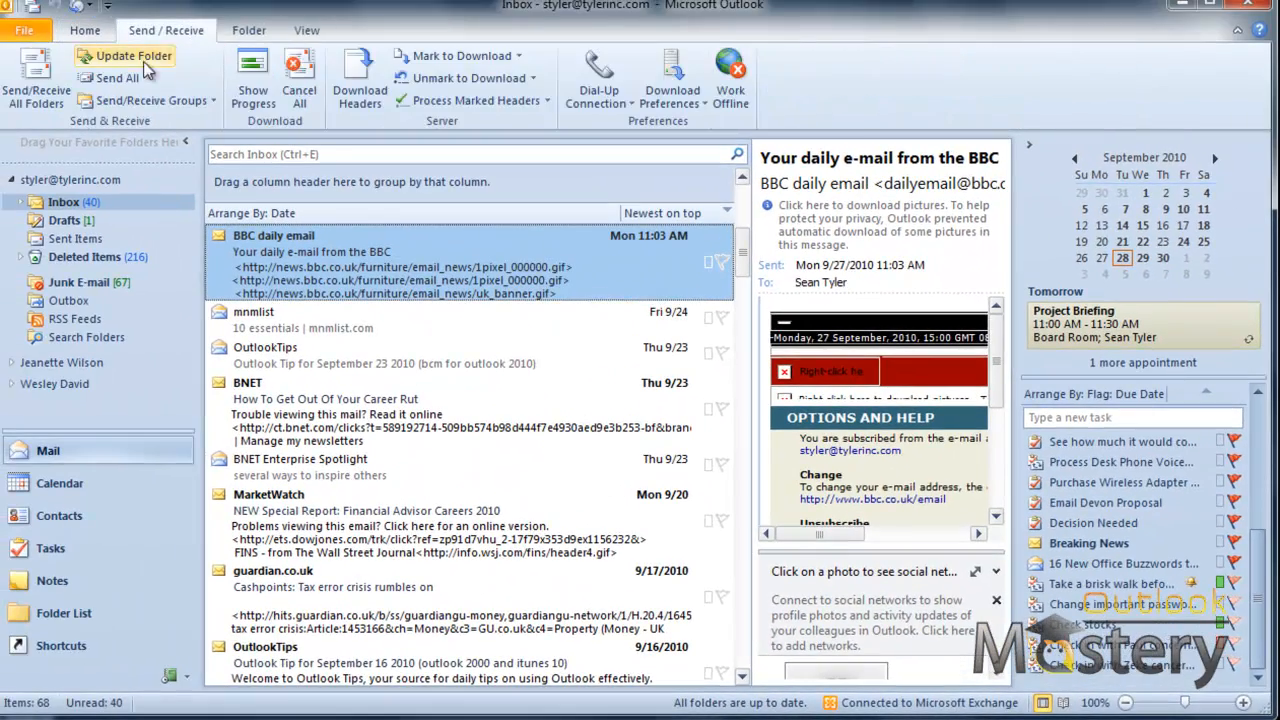
{"action": "left_click", "coordinate": [249, 30]}
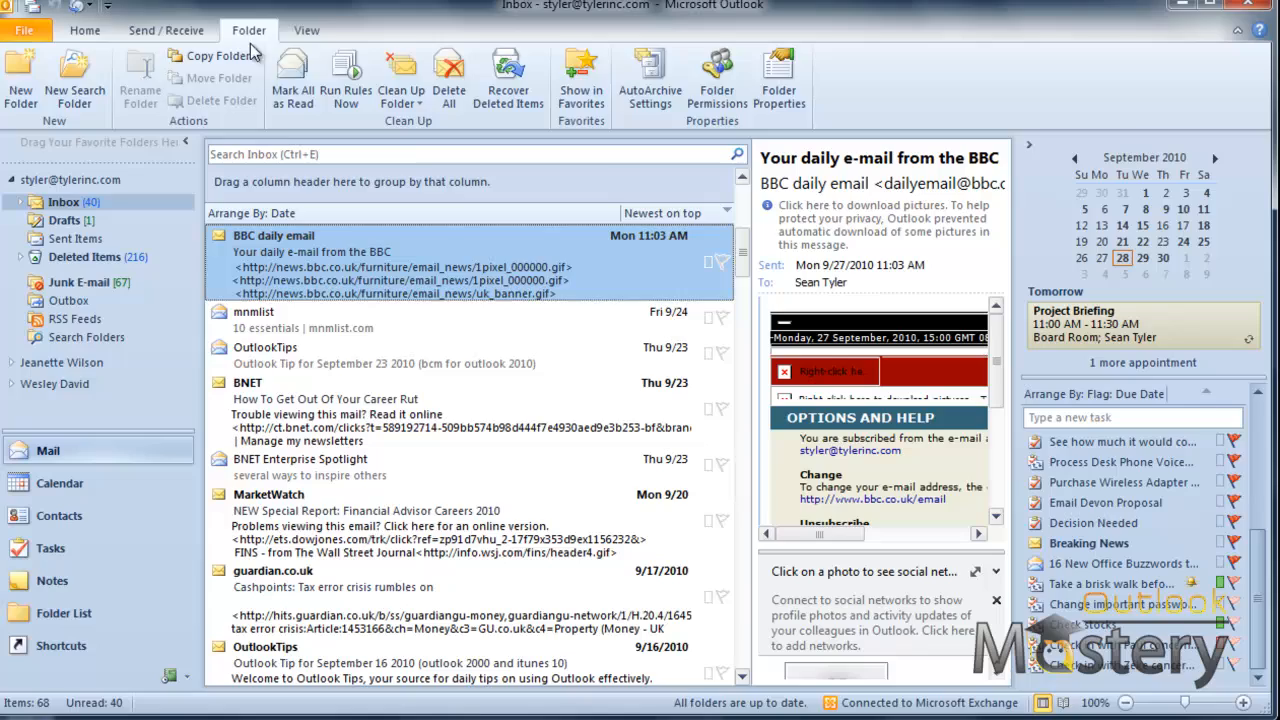
{"action": "left_click", "coordinate": [307, 31]}
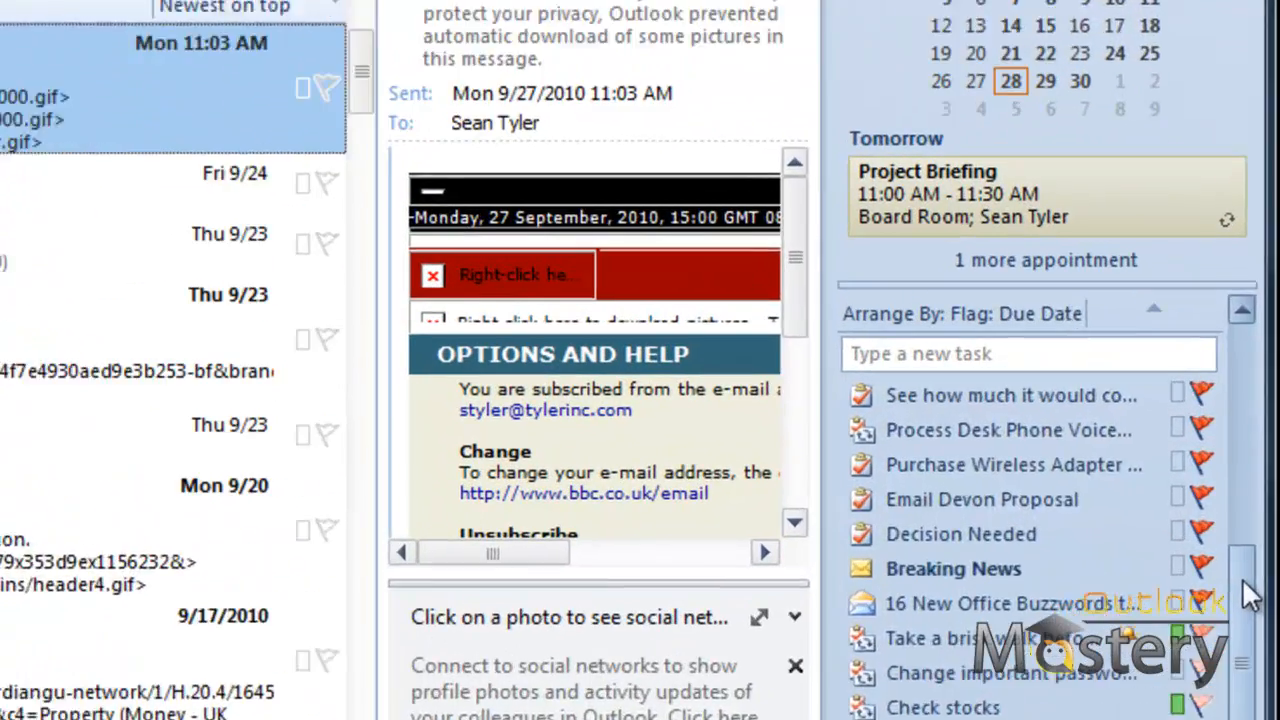
Minimize the To-Do Bar and expand it again.
{"action": "left_click_drag", "start_coordinate": [1242, 578], "coordinate": [1240, 335]}
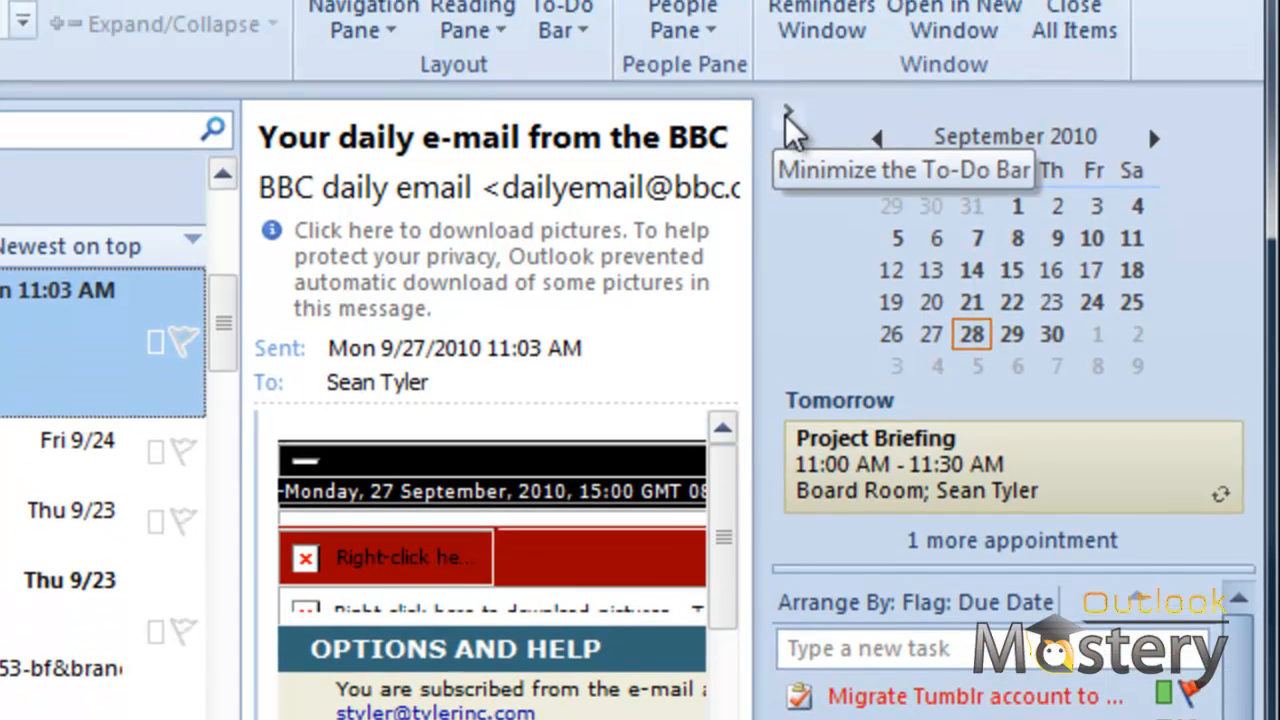
{"action": "left_click", "coordinate": [787, 36]}
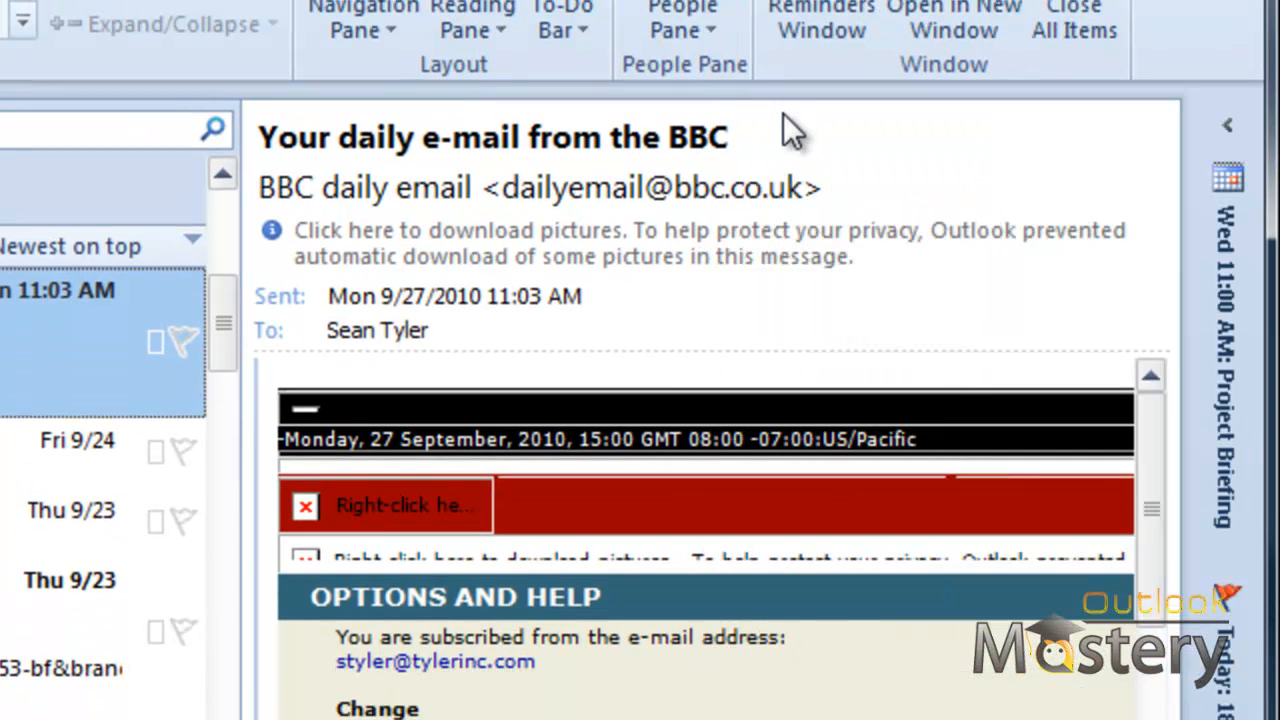
{"action": "left_click", "coordinate": [1228, 128]}
Hide the Date Navigator in the To-Do Bar and show it again.
{"action": "right_click", "coordinate": [802, 234]}
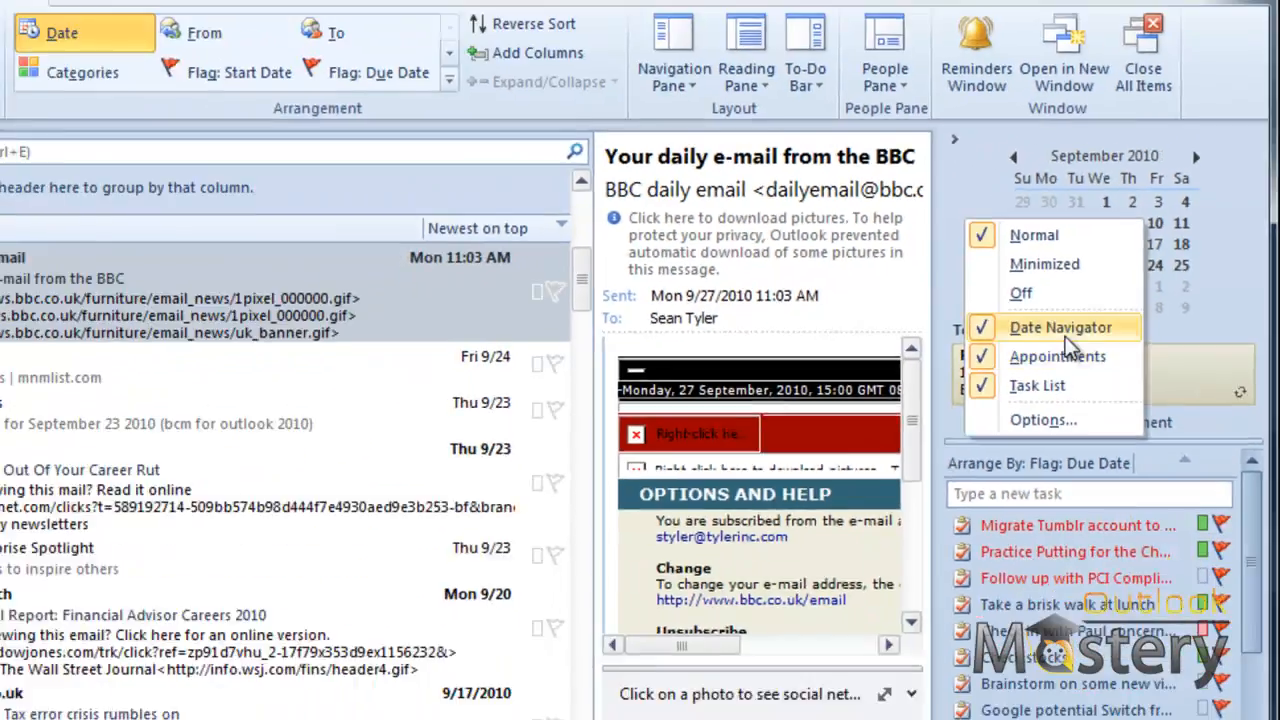
{"action": "left_click", "coordinate": [955, 393]}
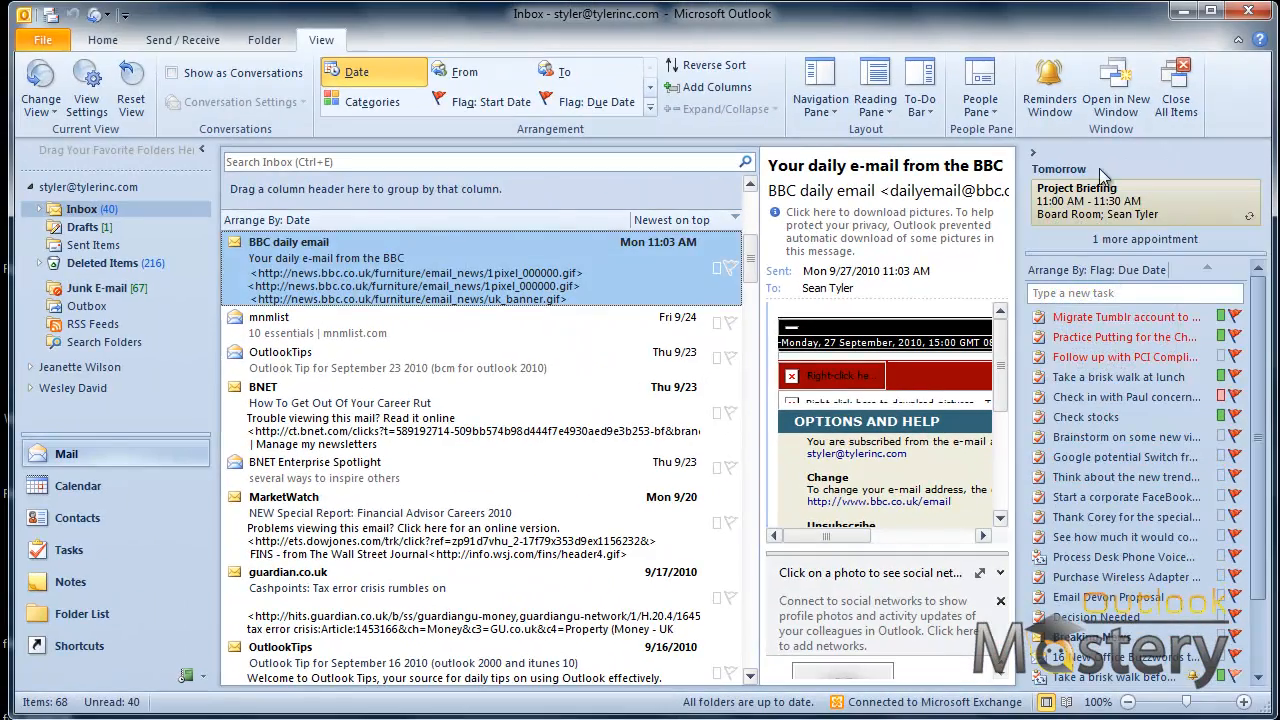
{"action": "right_click", "coordinate": [948, 162]}
{"action": "left_click", "coordinate": [1160, 247]}
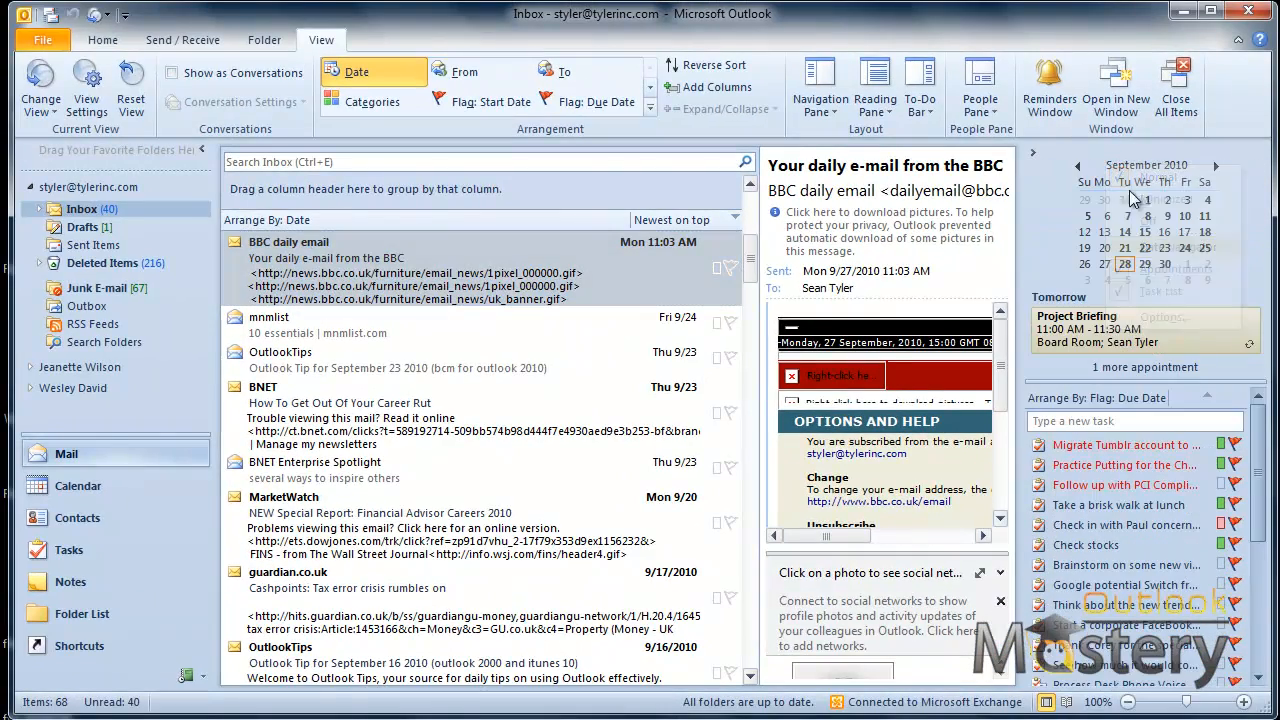
Hide the Appointments section of the To-Do Bar, and turn its Task List off and back on.
{"action": "right_click", "coordinate": [1064, 209]}
{"action": "left_click", "coordinate": [1107, 312]}
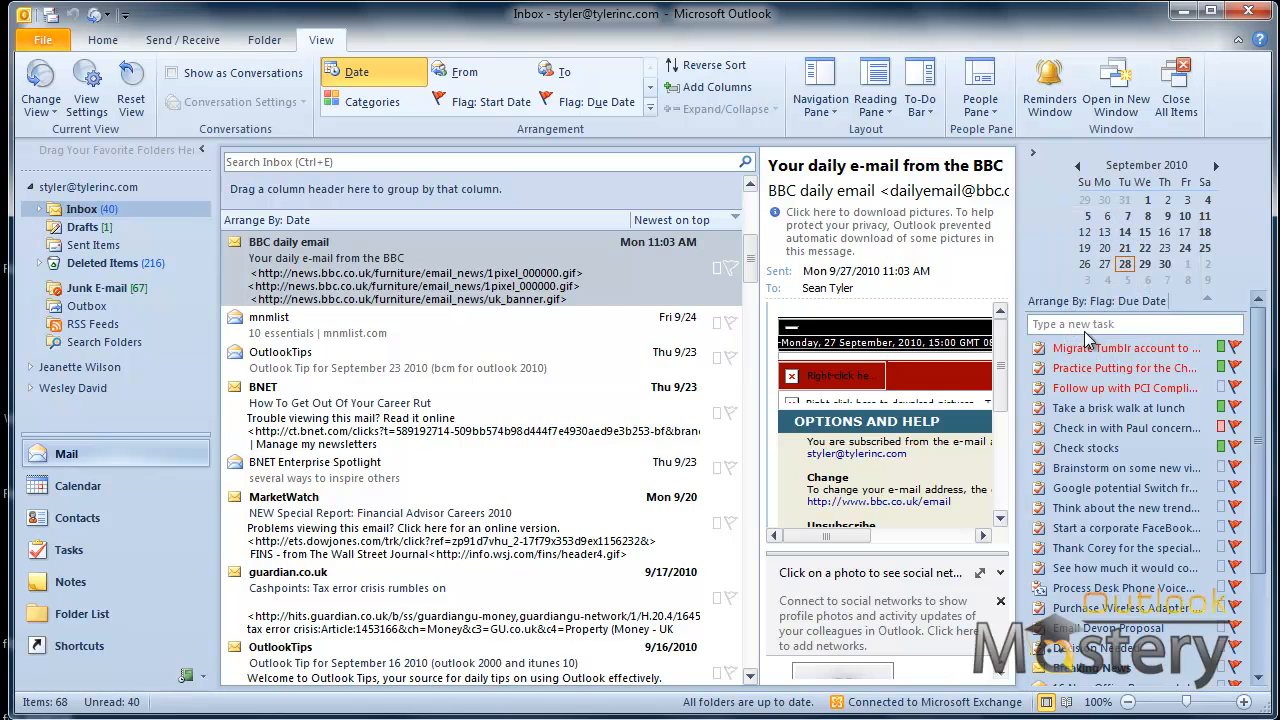
{"action": "right_click", "coordinate": [1046, 244]}
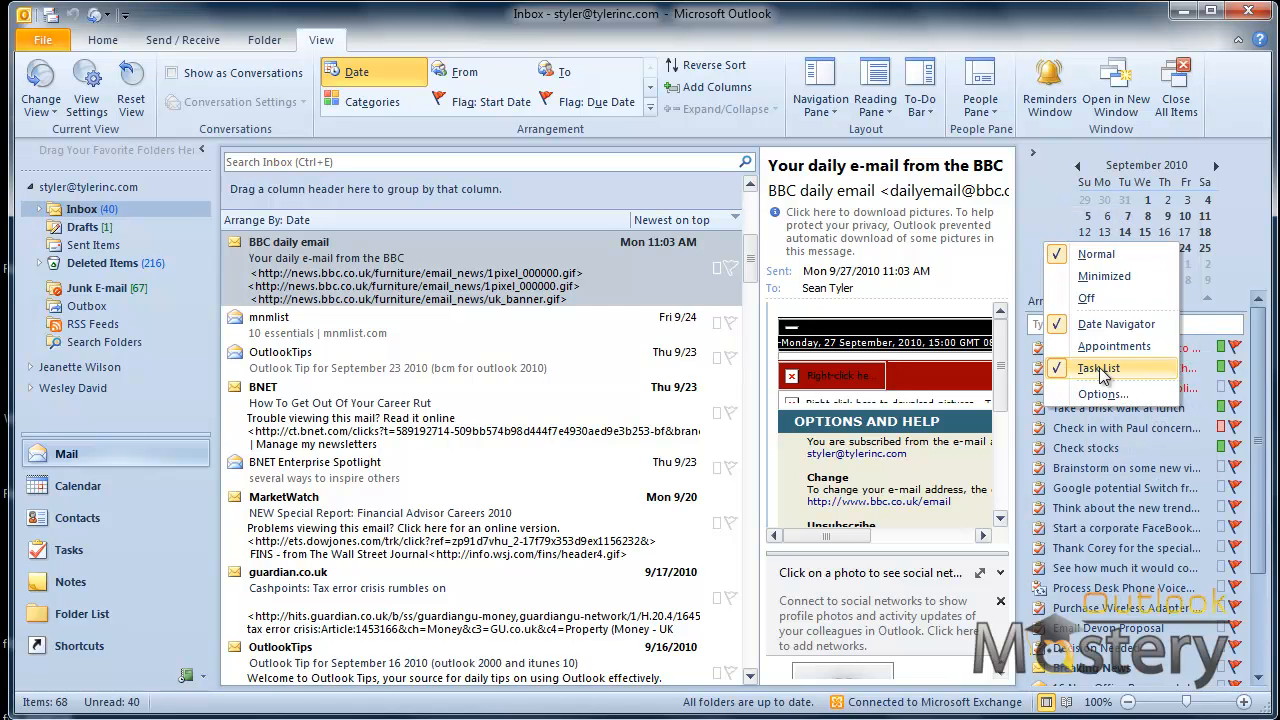
{"action": "left_click", "coordinate": [1101, 368]}
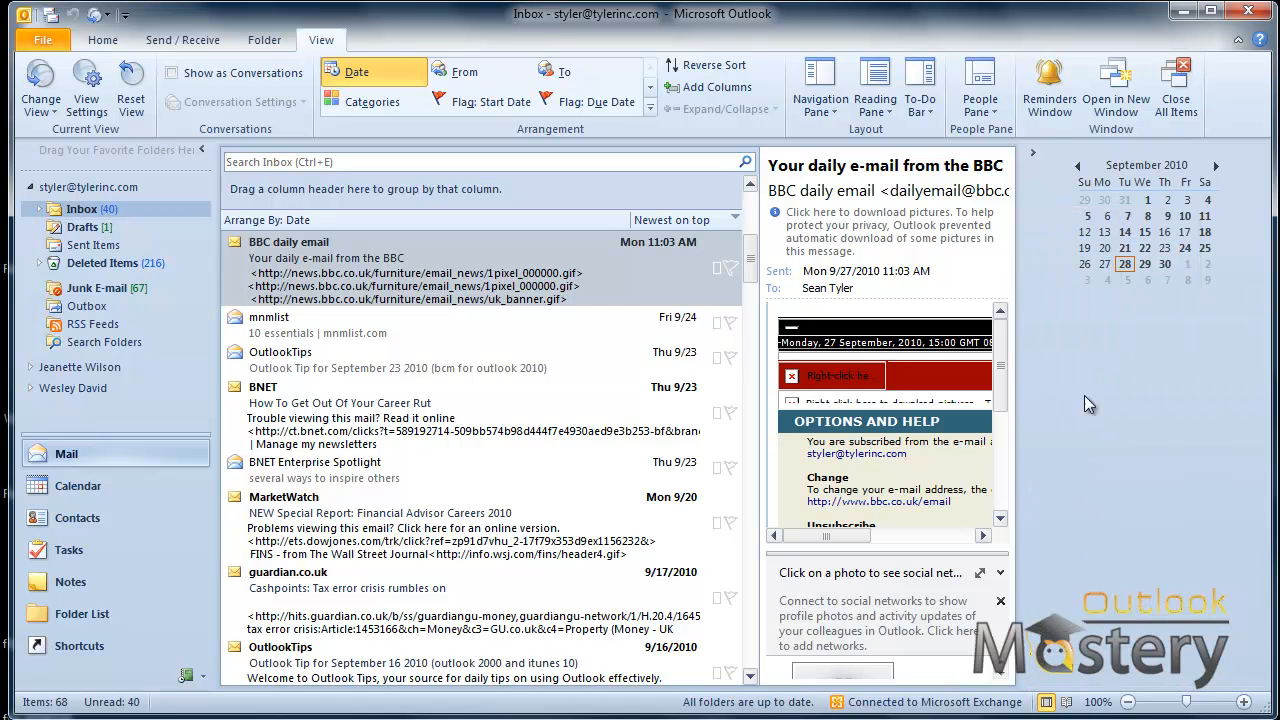
{"action": "right_click", "coordinate": [1082, 358]}
{"action": "left_click", "coordinate": [1134, 484]}
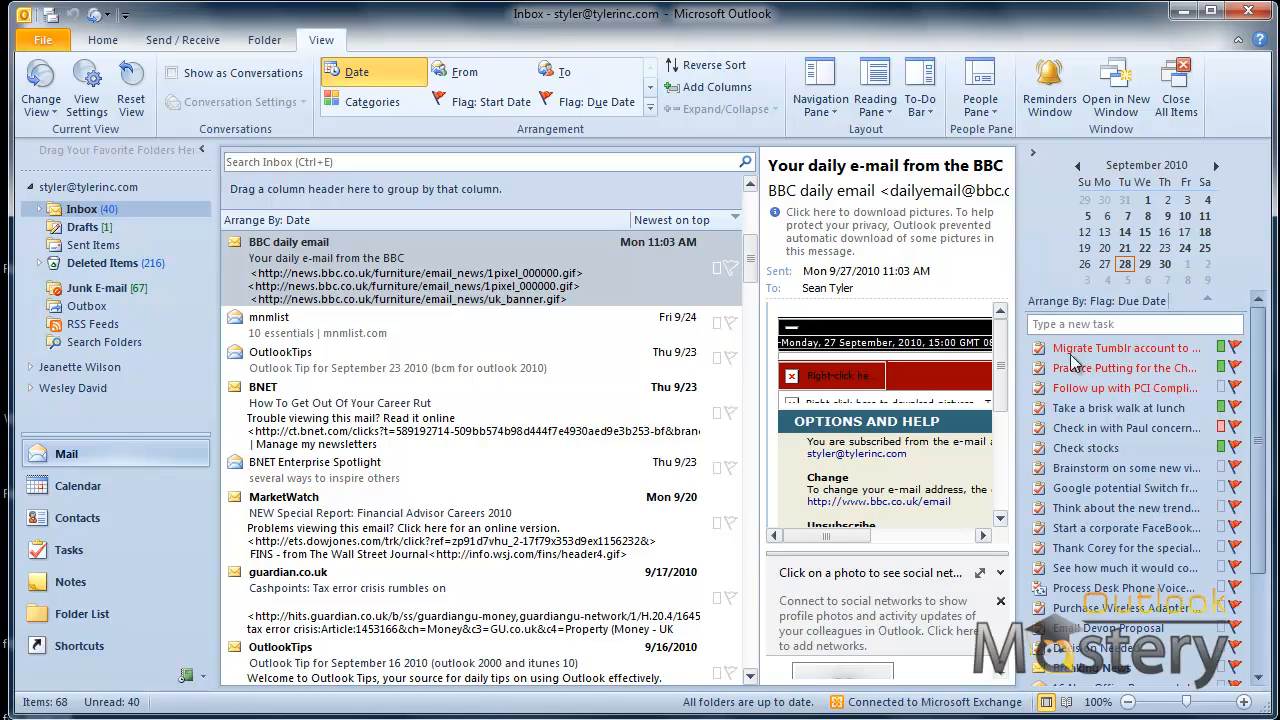
Set the To-Do Bar's Date Navigator to display 3 month rows.
{"action": "right_click", "coordinate": [1040, 262]}
{"action": "left_click", "coordinate": [1040, 420]}
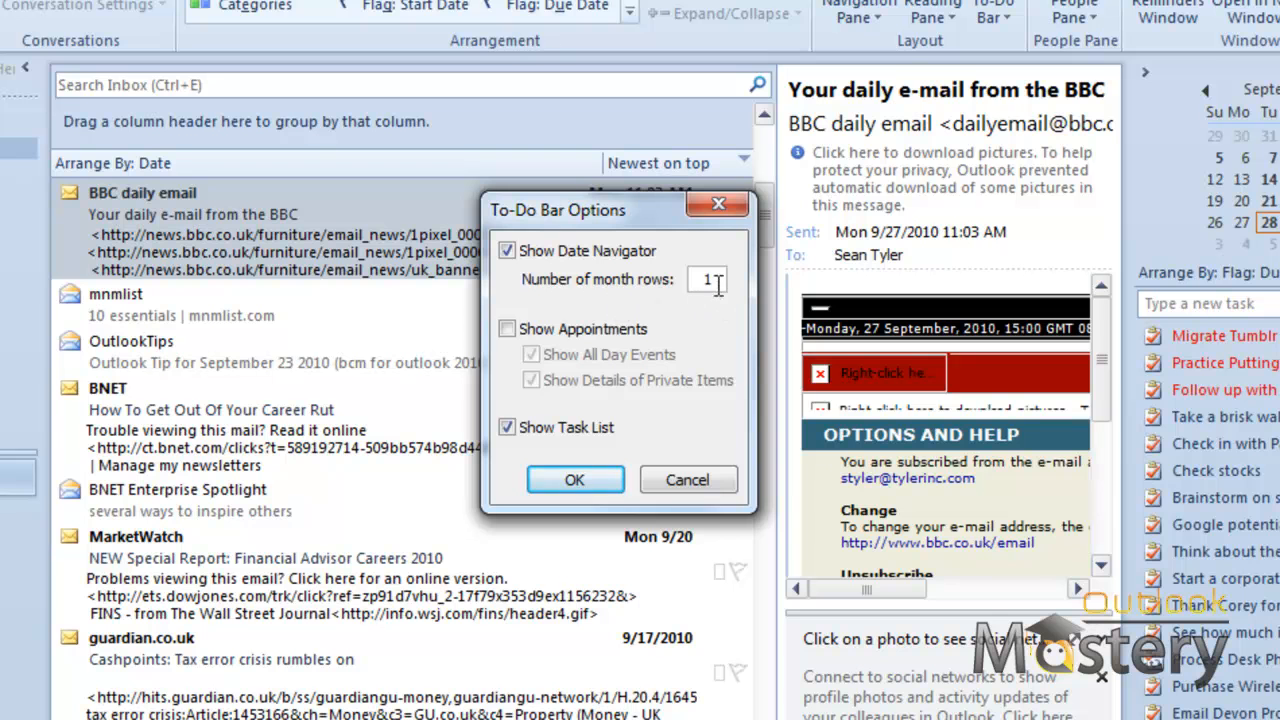
{"action": "left_click_drag", "start_coordinate": [718, 284], "coordinate": [640, 277]}
{"action": "type", "text": "3"}
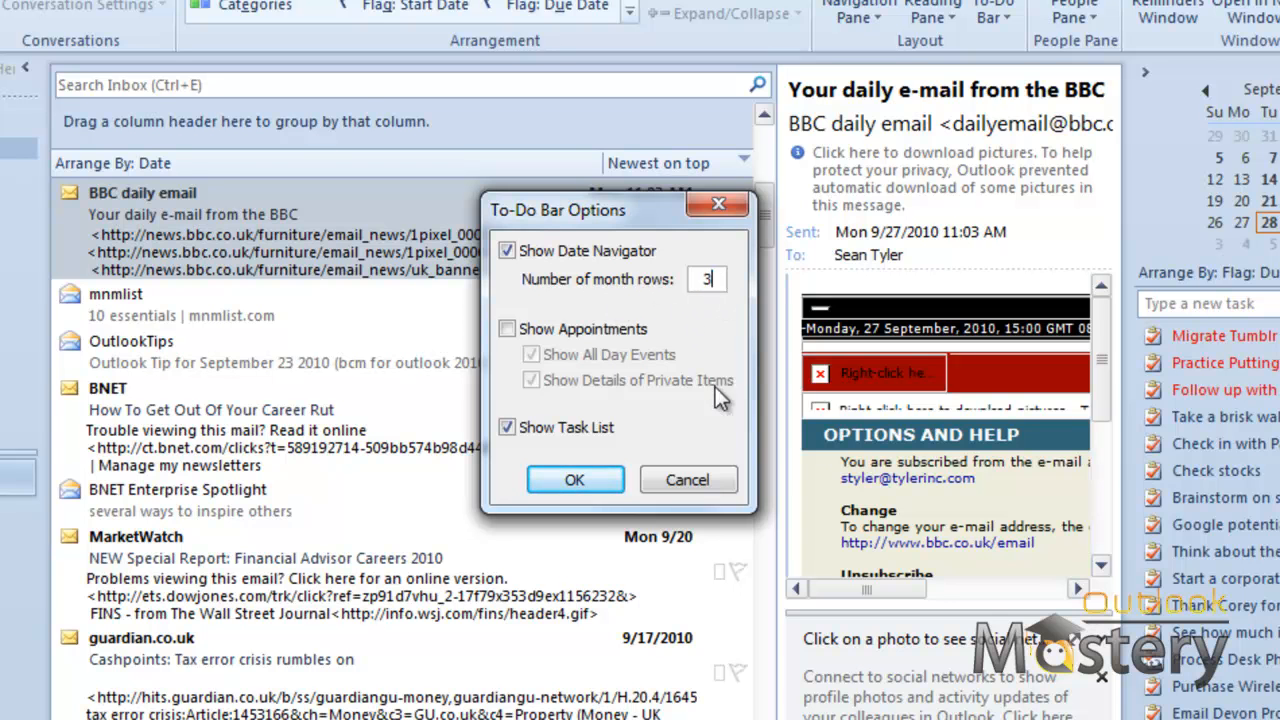
{"action": "left_click", "coordinate": [590, 492]}
Widen the To-Do Bar until the Date Navigator fits two columns of months, and bring up its display options.
{"action": "left_click_drag", "start_coordinate": [1122, 319], "coordinate": [926, 334]}
{"action": "right_click", "coordinate": [973, 304]}
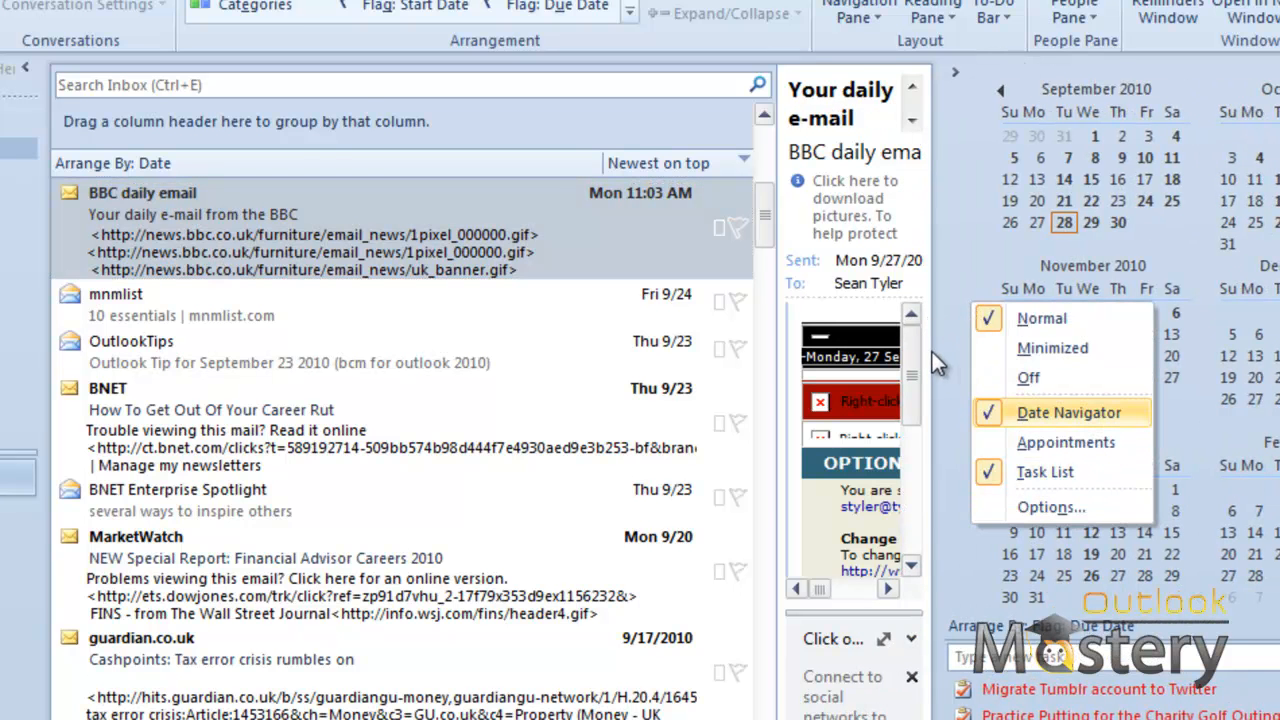
{"action": "left_click", "coordinate": [588, 112]}
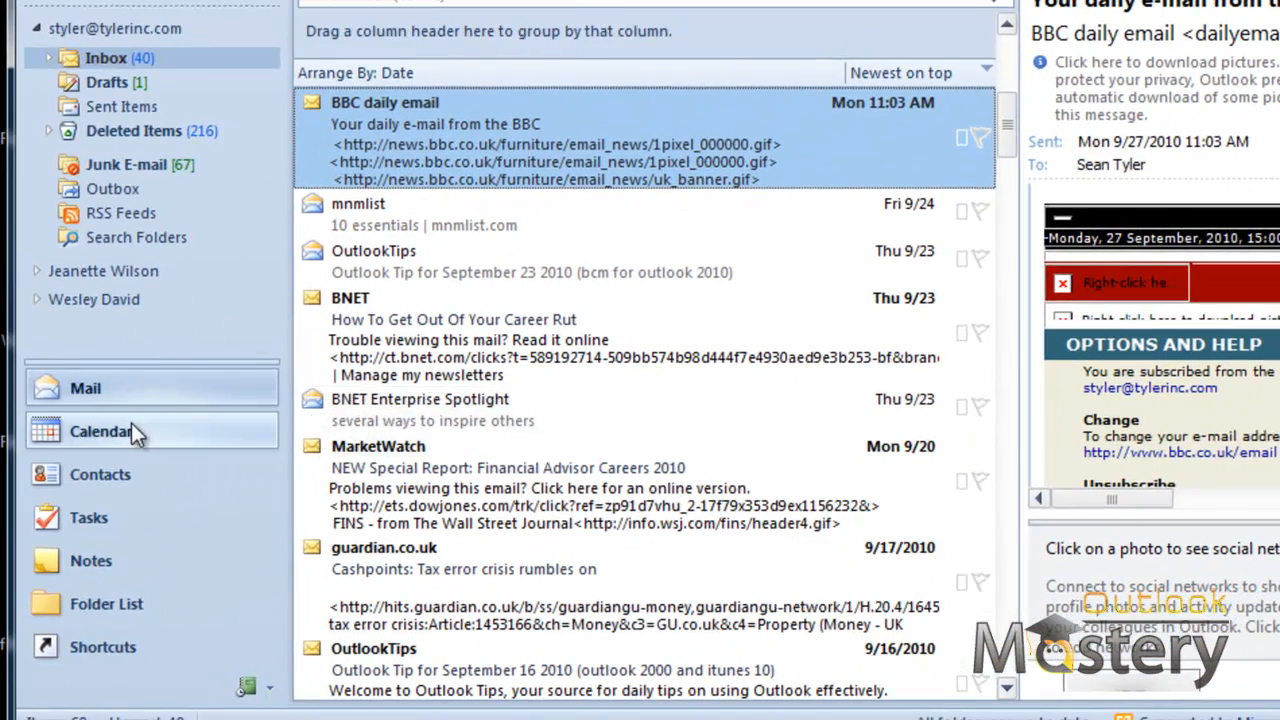
Go to the Calendar, widen its navigation pane, and minimize and expand the pane.
{"action": "left_click", "coordinate": [131, 431]}
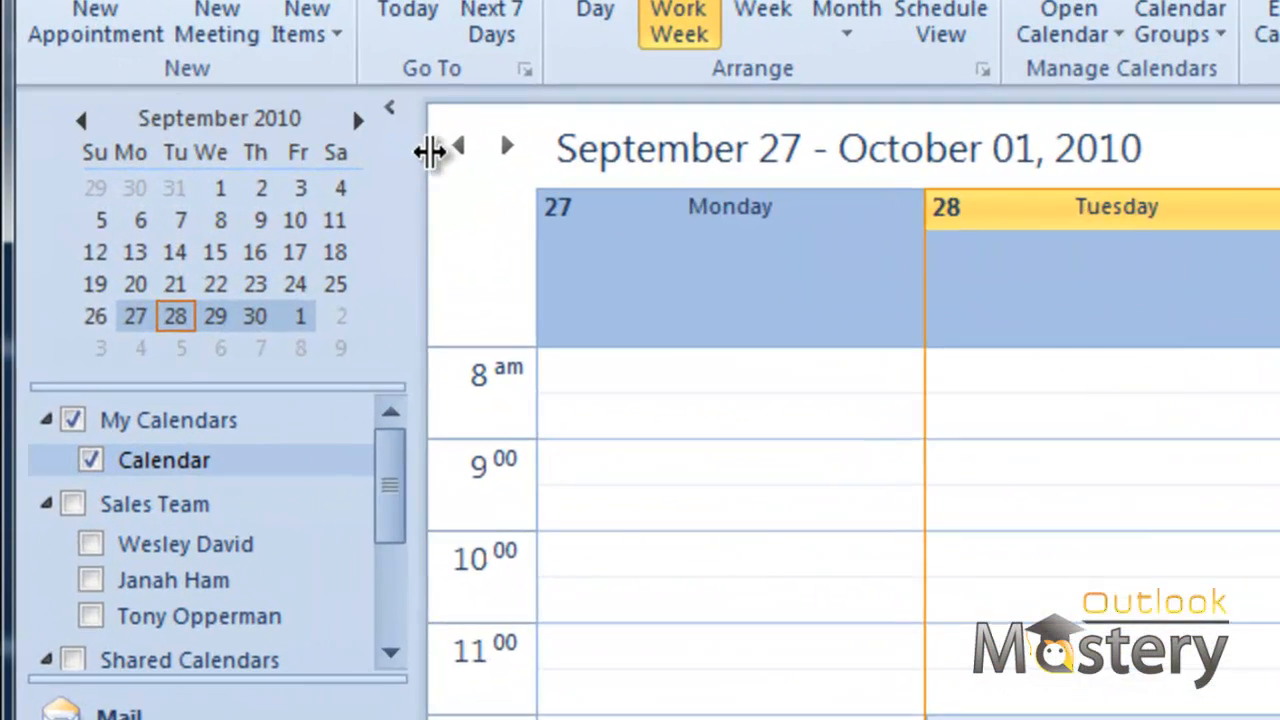
{"action": "left_click_drag", "start_coordinate": [238, 128], "coordinate": [398, 144]}
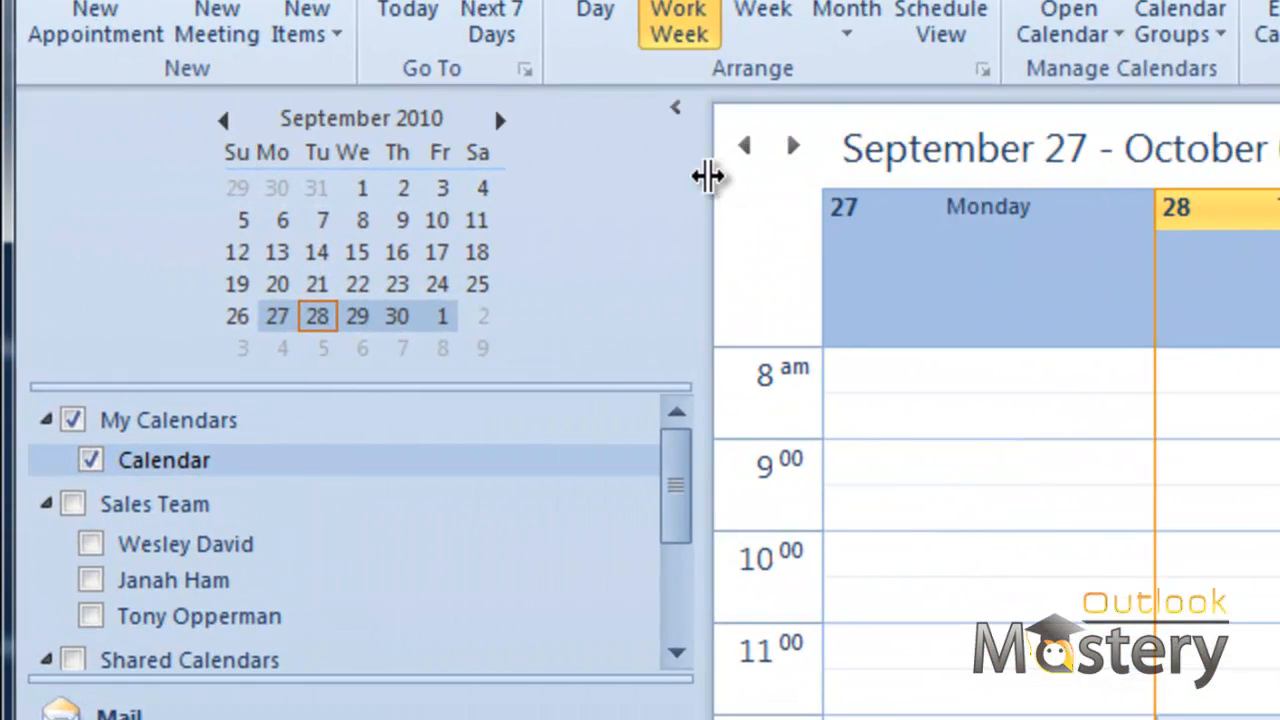
{"action": "left_click", "coordinate": [676, 108]}
{"action": "left_click", "coordinate": [56, 122]}
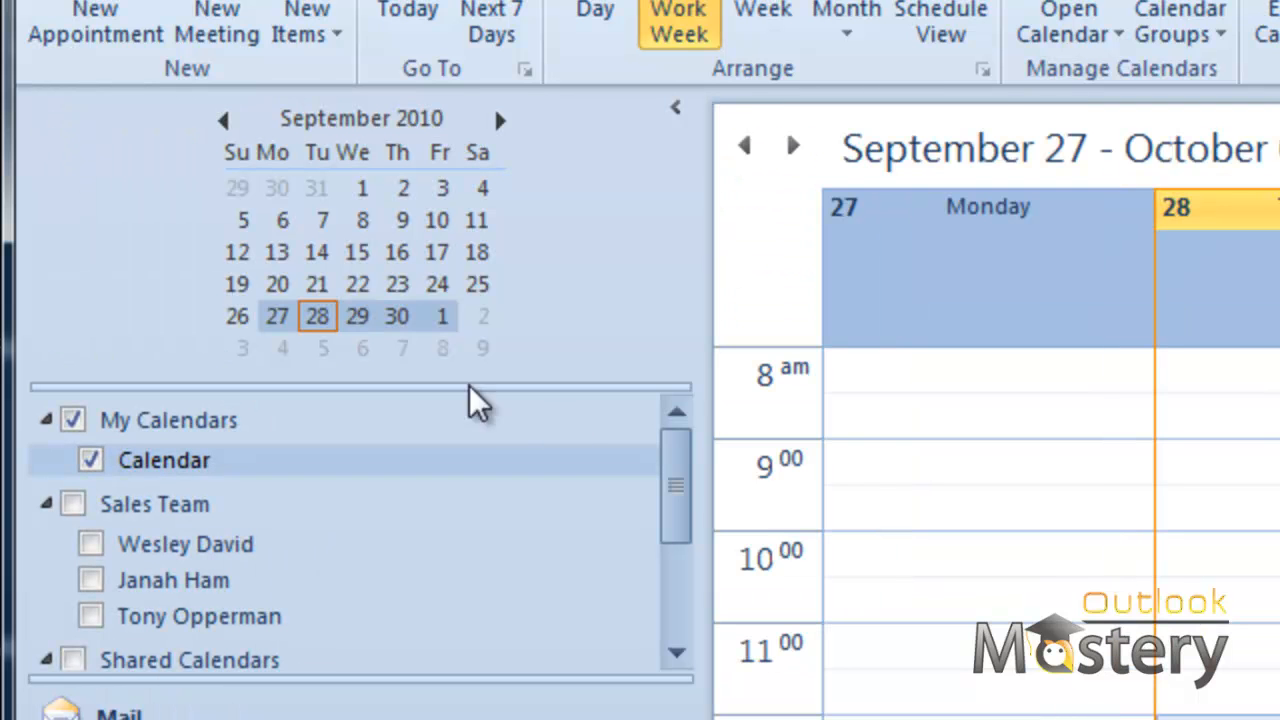
Narrow the Calendar's navigation pane and collapse the Sales Team and Shared Calendars groups.
{"action": "left_click_drag", "start_coordinate": [703, 343], "coordinate": [441, 358]}
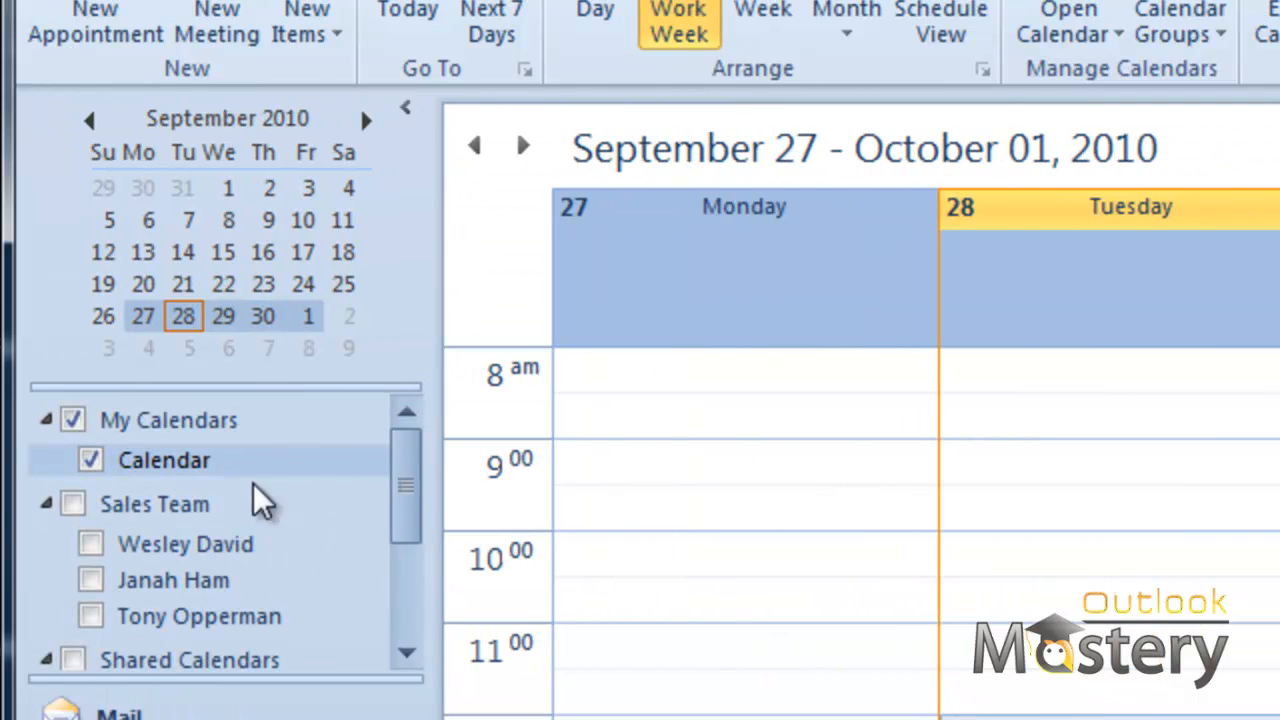
{"action": "left_click", "coordinate": [46, 504]}
{"action": "left_click", "coordinate": [46, 543]}
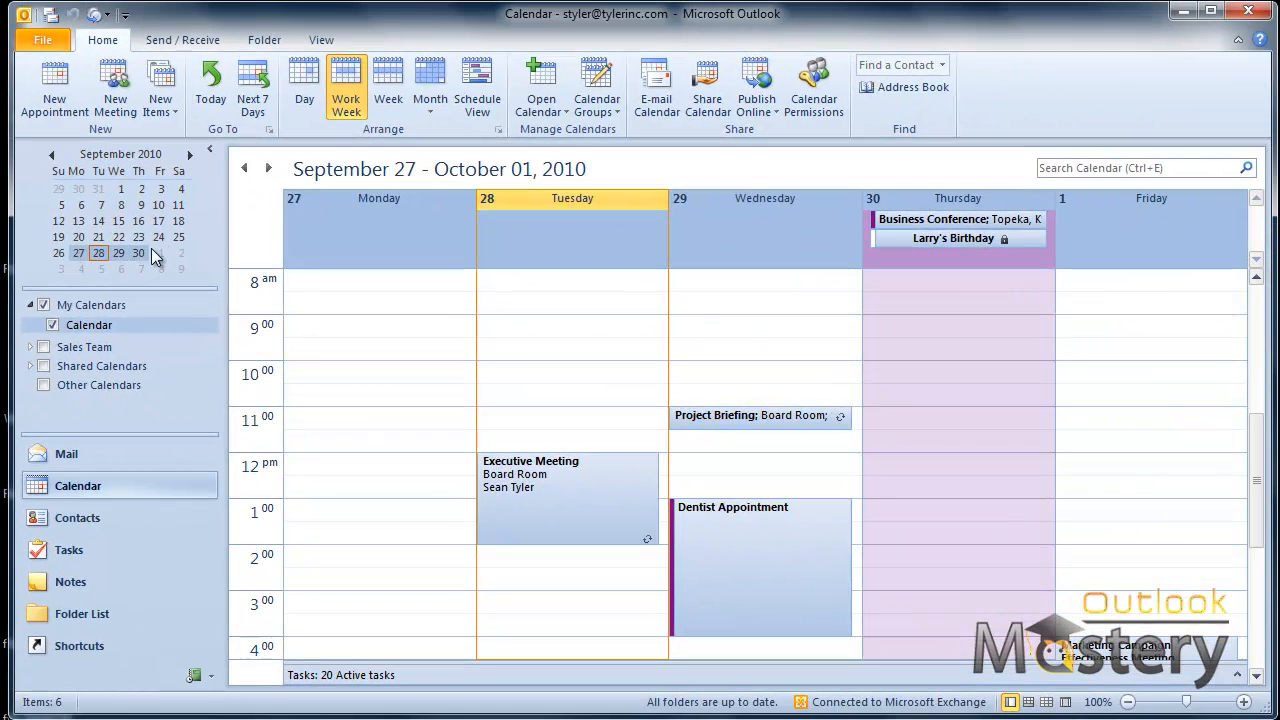
Display September 13–17, 2010 in the calendar and switch through the work week, week and month views.
{"action": "left_click", "coordinate": [161, 252]}
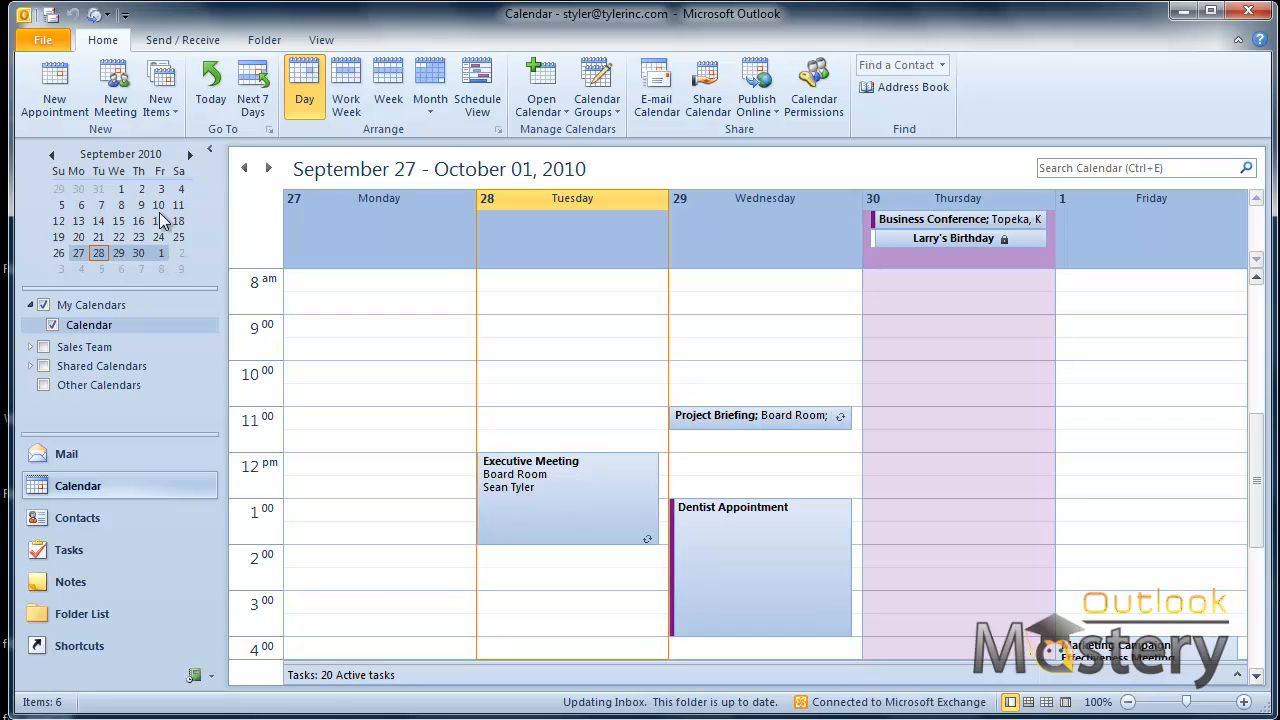
{"action": "left_click_drag", "start_coordinate": [82, 237], "coordinate": [160, 220]}
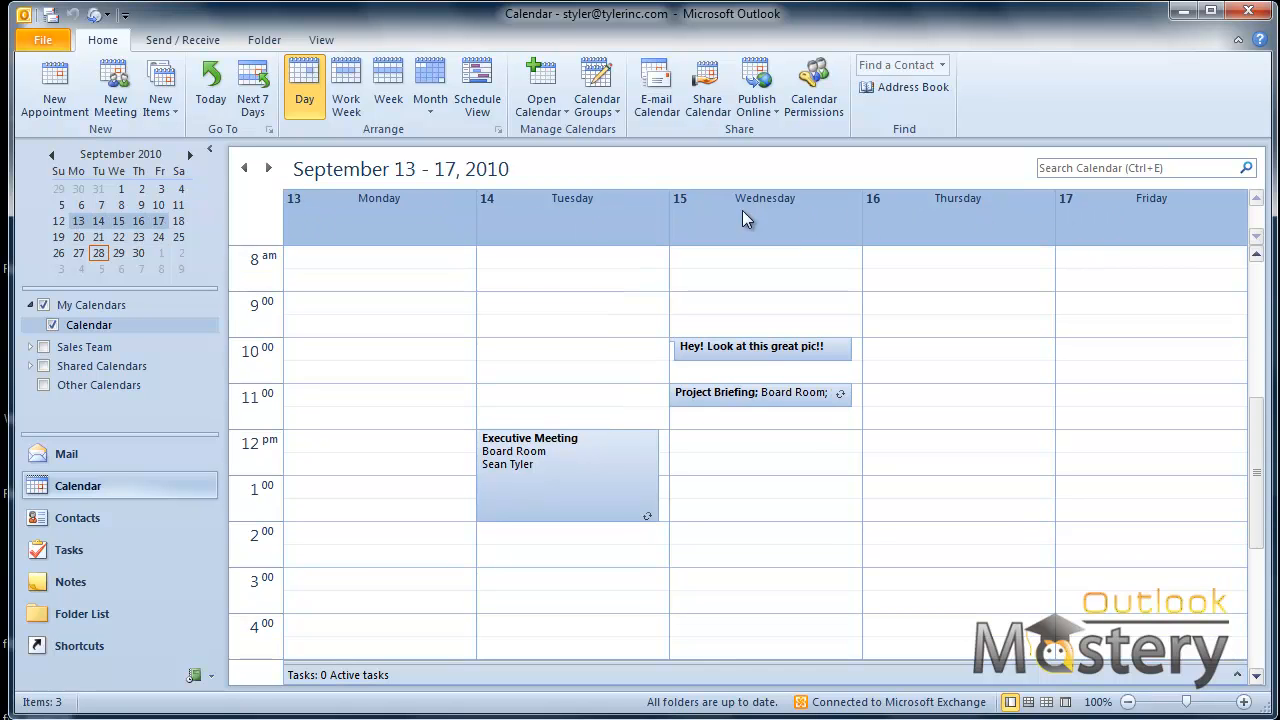
{"action": "left_click", "coordinate": [345, 90]}
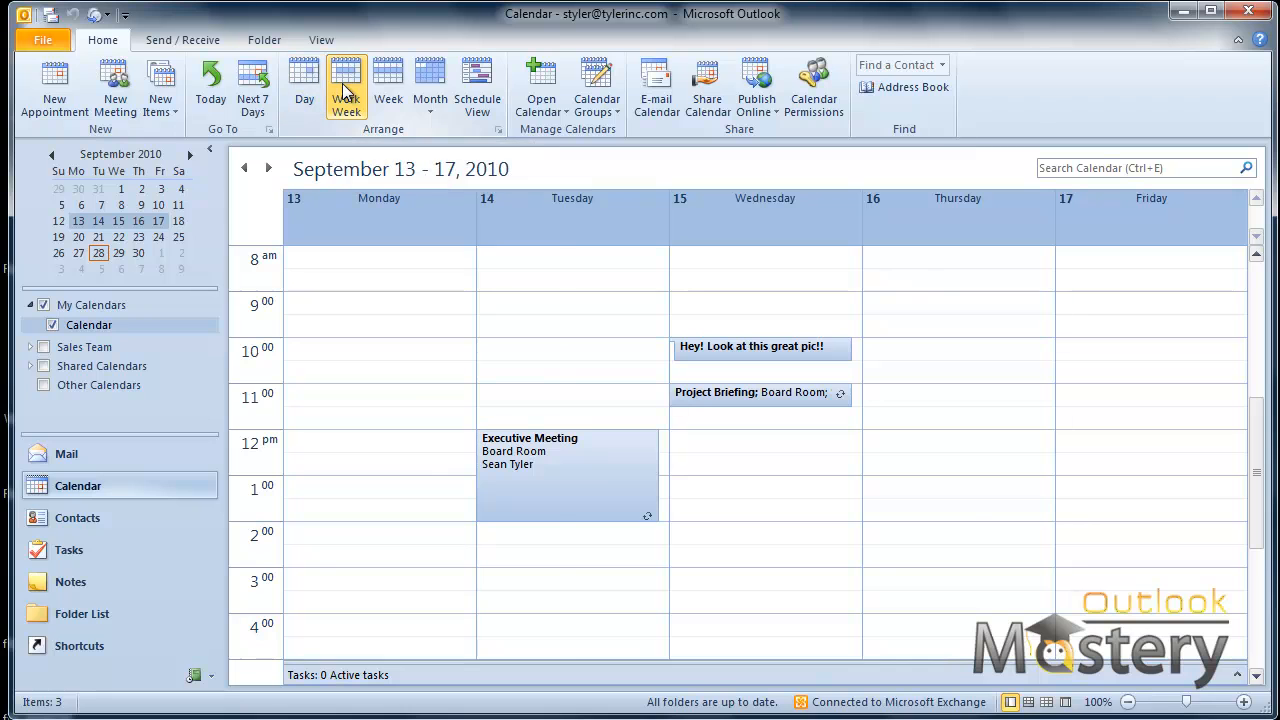
{"action": "left_click", "coordinate": [388, 88]}
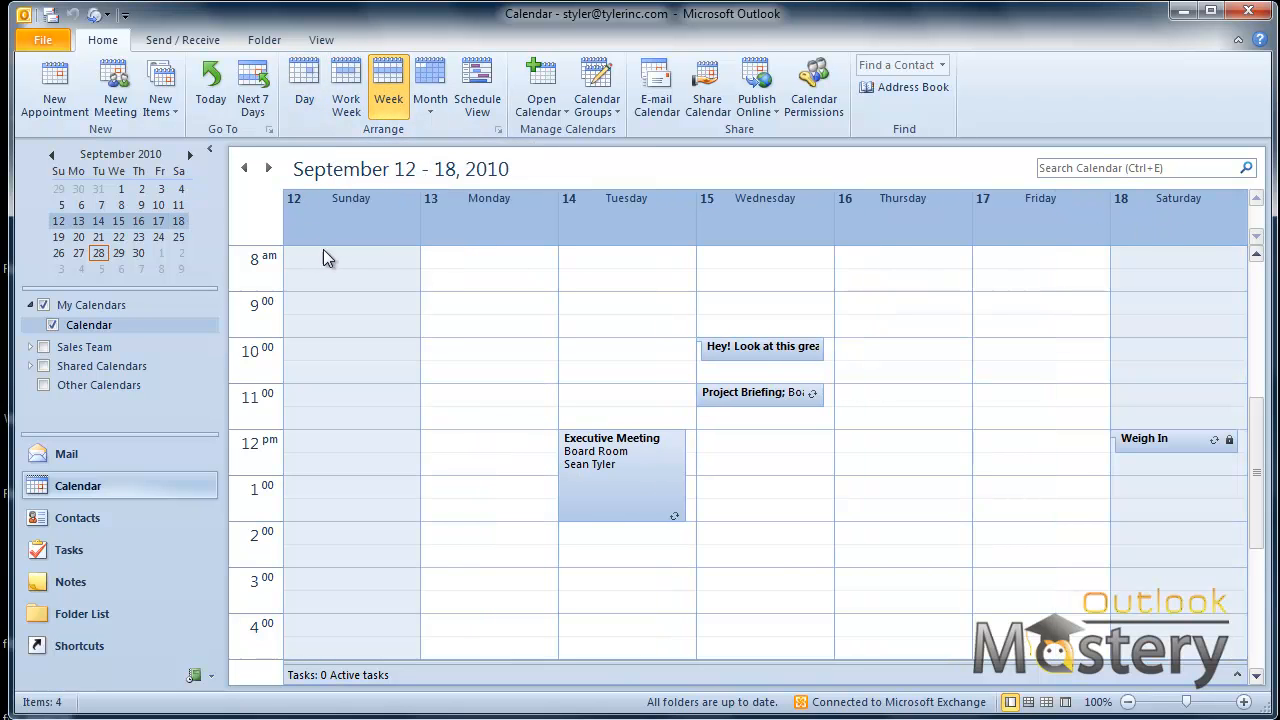
{"action": "left_click", "coordinate": [428, 86]}
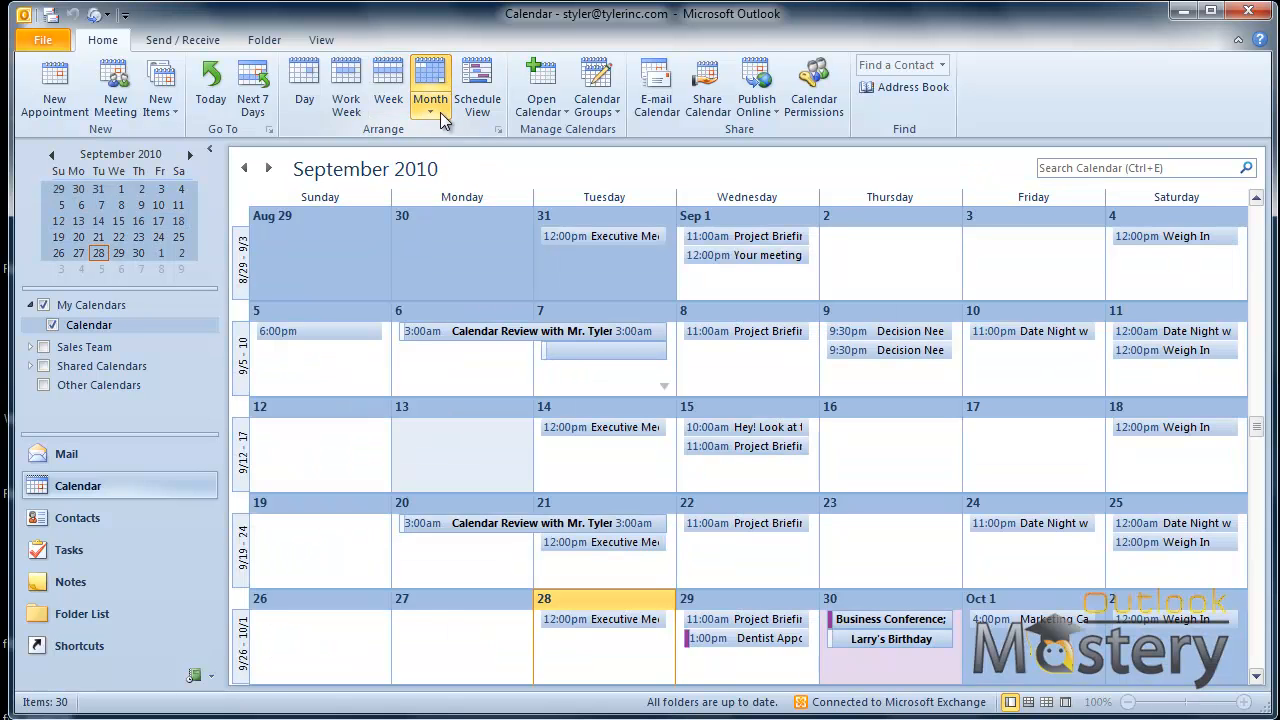
Show the month view at low, medium and high detail in turn.
{"action": "left_click", "coordinate": [432, 114]}
{"action": "left_click", "coordinate": [458, 136]}
{"action": "left_click", "coordinate": [432, 114]}
{"action": "left_click", "coordinate": [485, 156]}
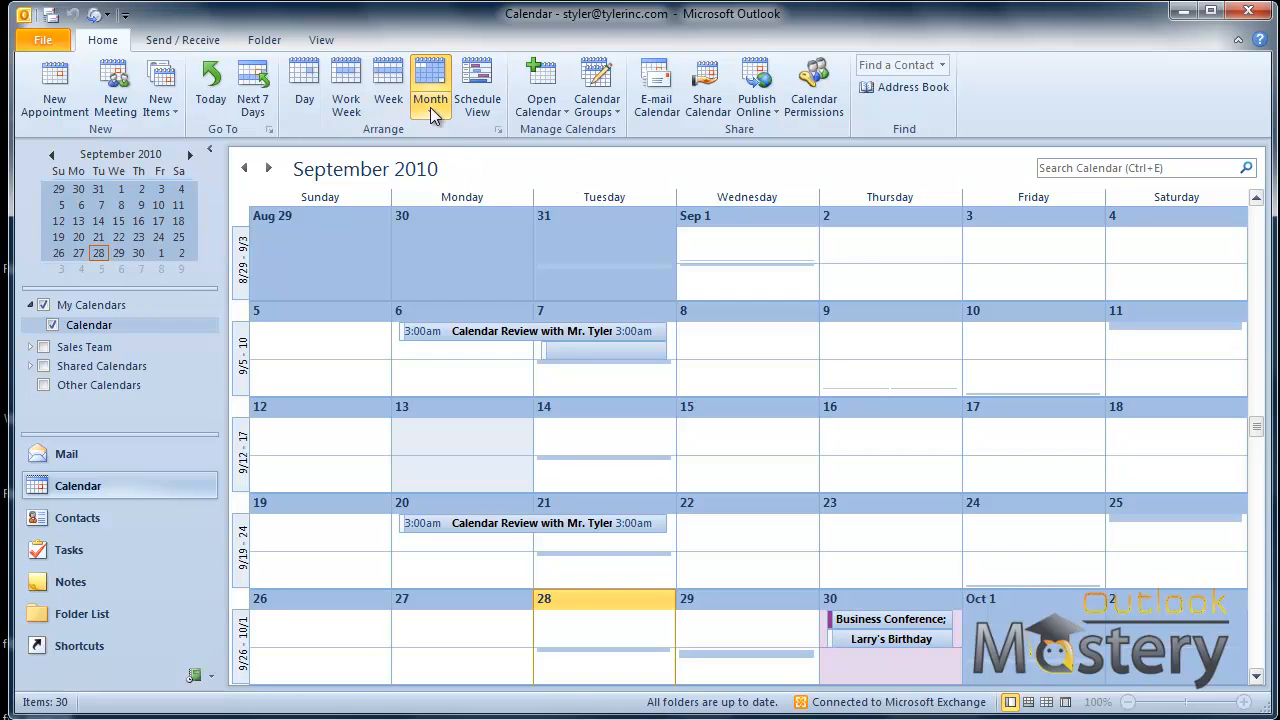
{"action": "left_click", "coordinate": [431, 110]}
{"action": "left_click", "coordinate": [486, 176]}
Switch to Schedule View and add the calendars of the first two Sales Team members.
{"action": "left_click", "coordinate": [463, 96]}
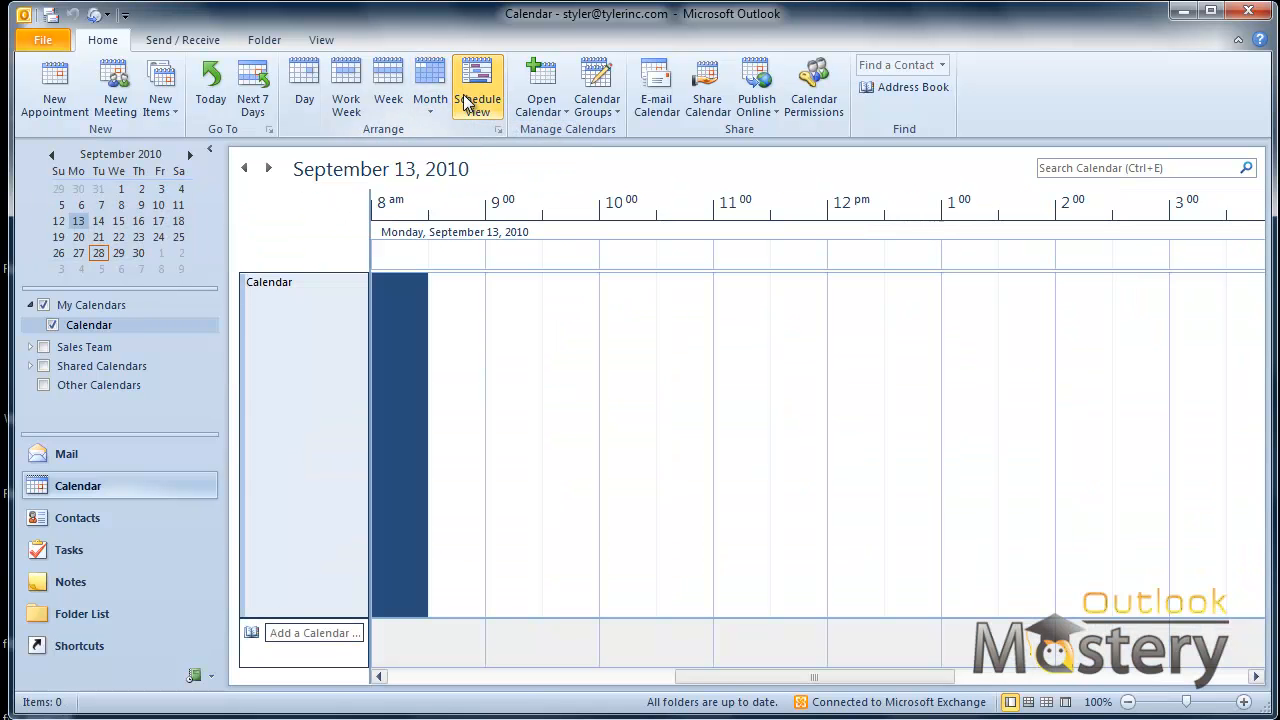
{"action": "left_click", "coordinate": [30, 347]}
{"action": "left_click", "coordinate": [53, 367]}
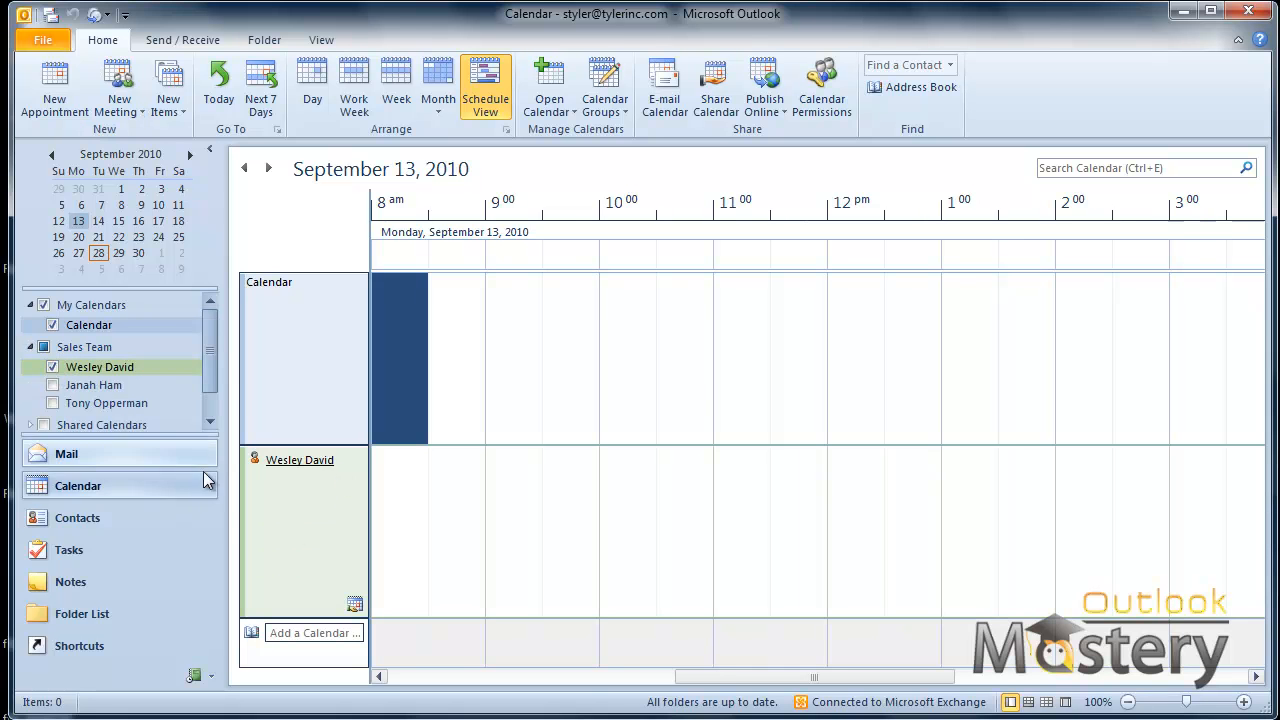
{"action": "left_click", "coordinate": [52, 385]}
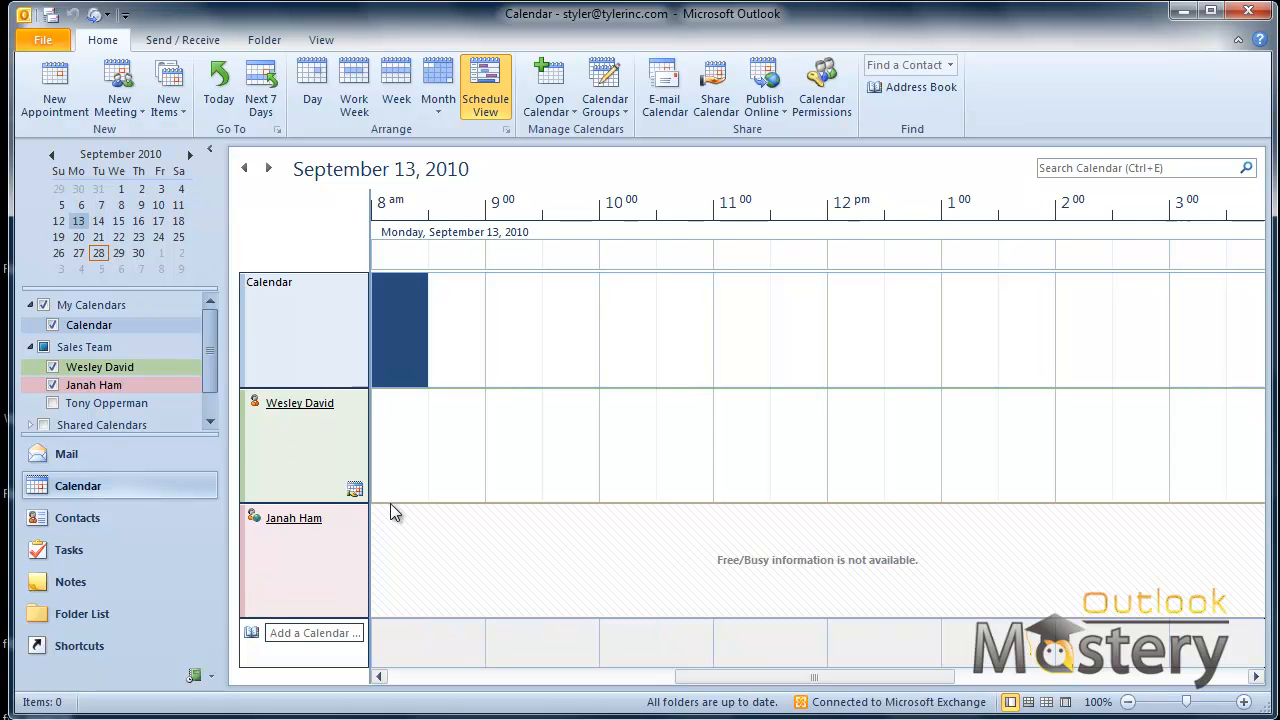
Examine the calendar, date range and detail choices for sending a calendar by e-mail, and cancel without sending.
{"action": "left_click", "coordinate": [660, 95]}
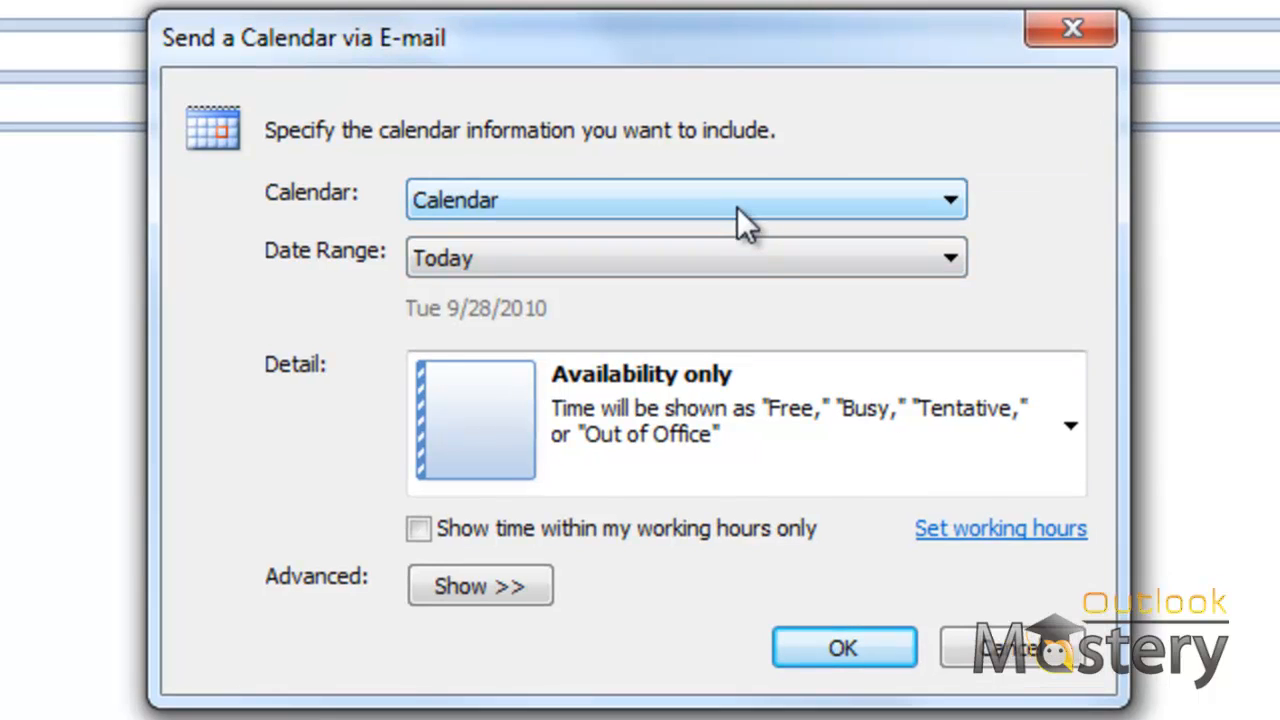
{"action": "left_click", "coordinate": [685, 275]}
{"action": "left_click", "coordinate": [737, 207]}
{"action": "left_click", "coordinate": [760, 250]}
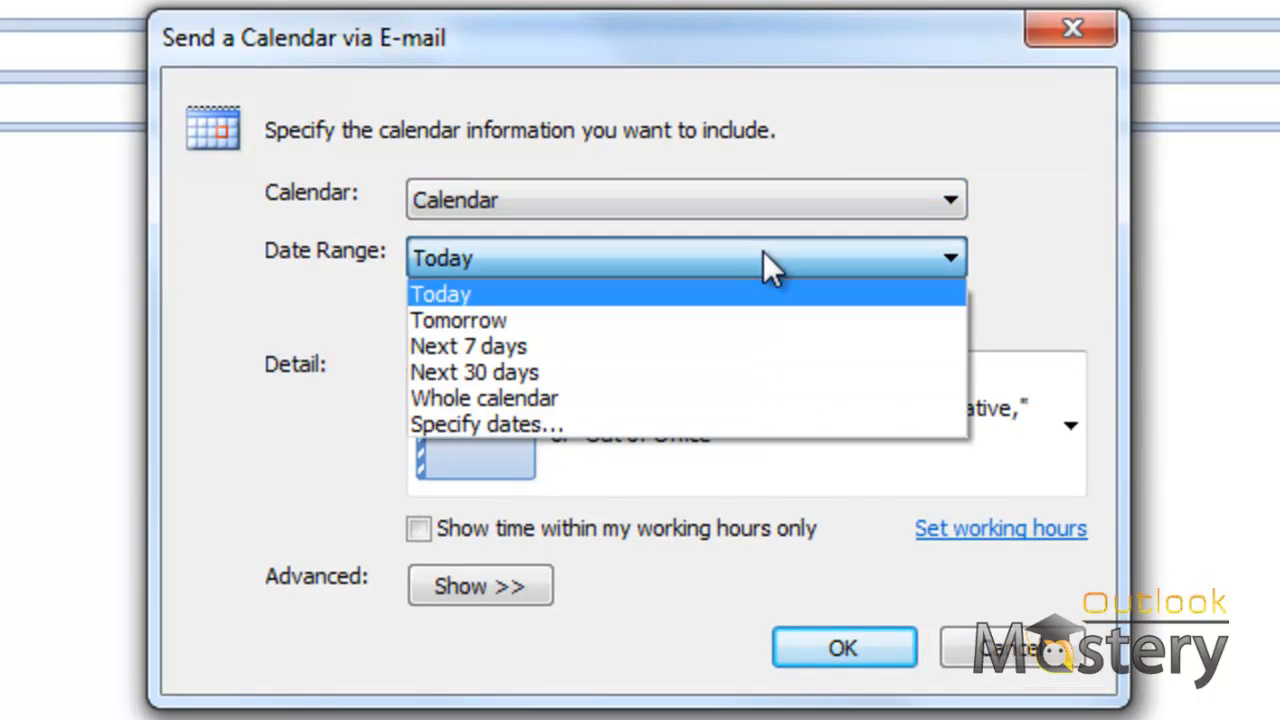
{"action": "left_click", "coordinate": [763, 255]}
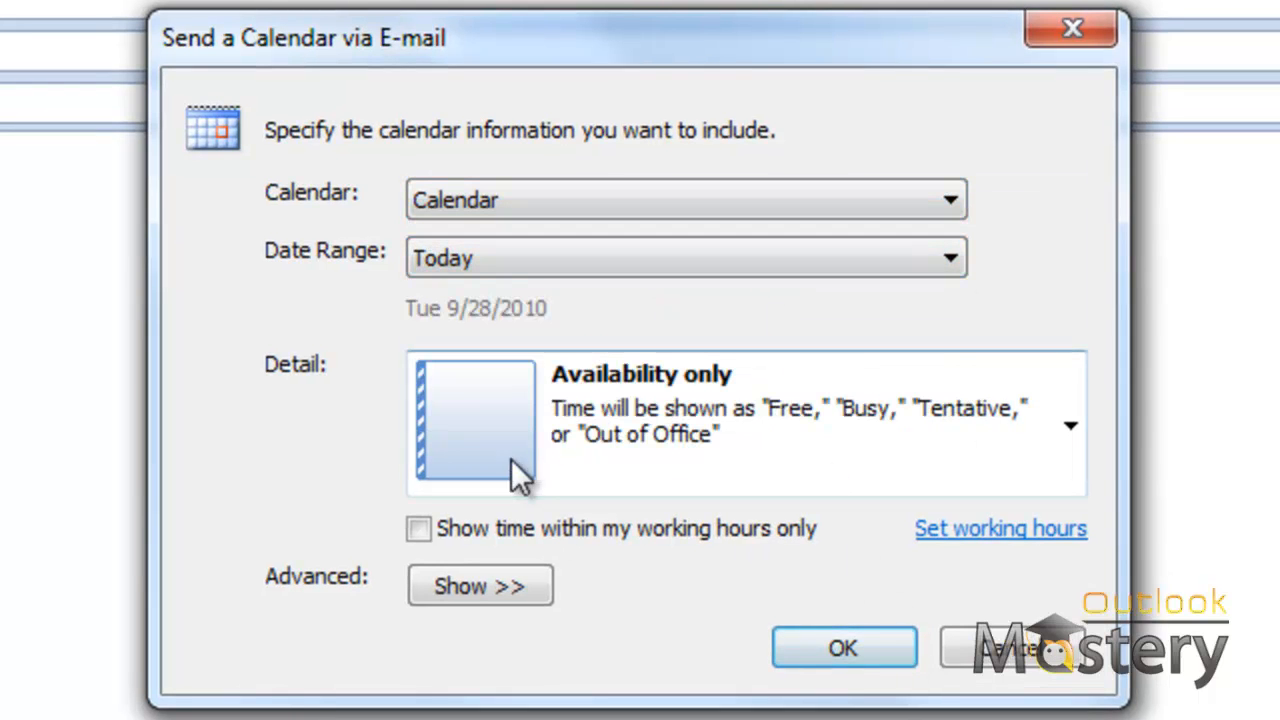
{"action": "left_click", "coordinate": [1071, 425]}
{"action": "left_click", "coordinate": [1073, 427]}
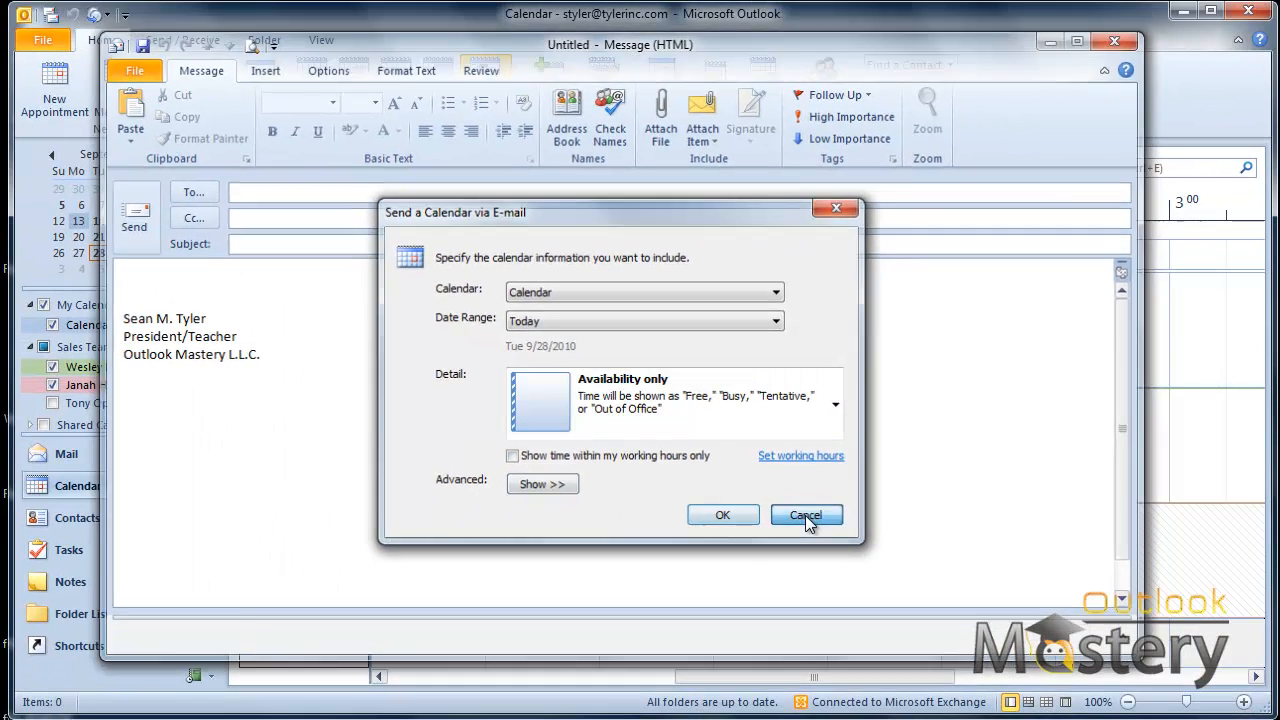
{"action": "left_click", "coordinate": [990, 637]}
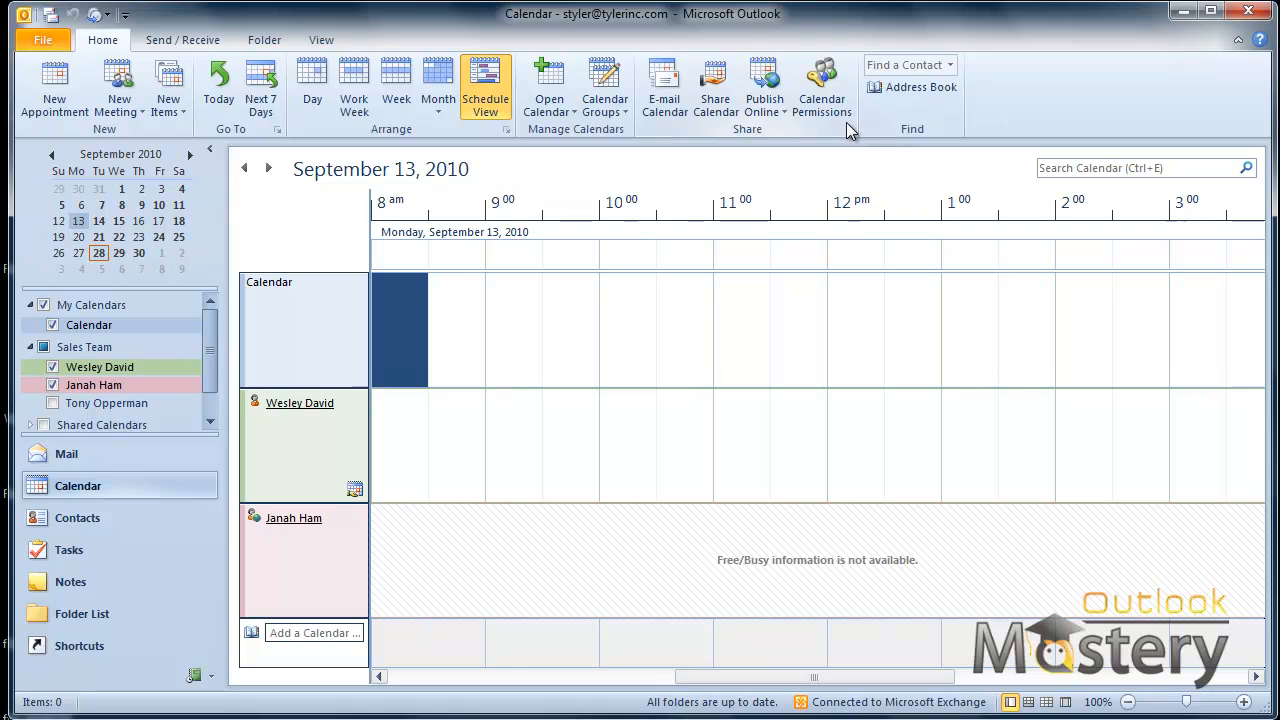
Look over the kinds of new items that can be created from the Calendar, including the additional item types.
{"action": "left_click", "coordinate": [178, 110]}
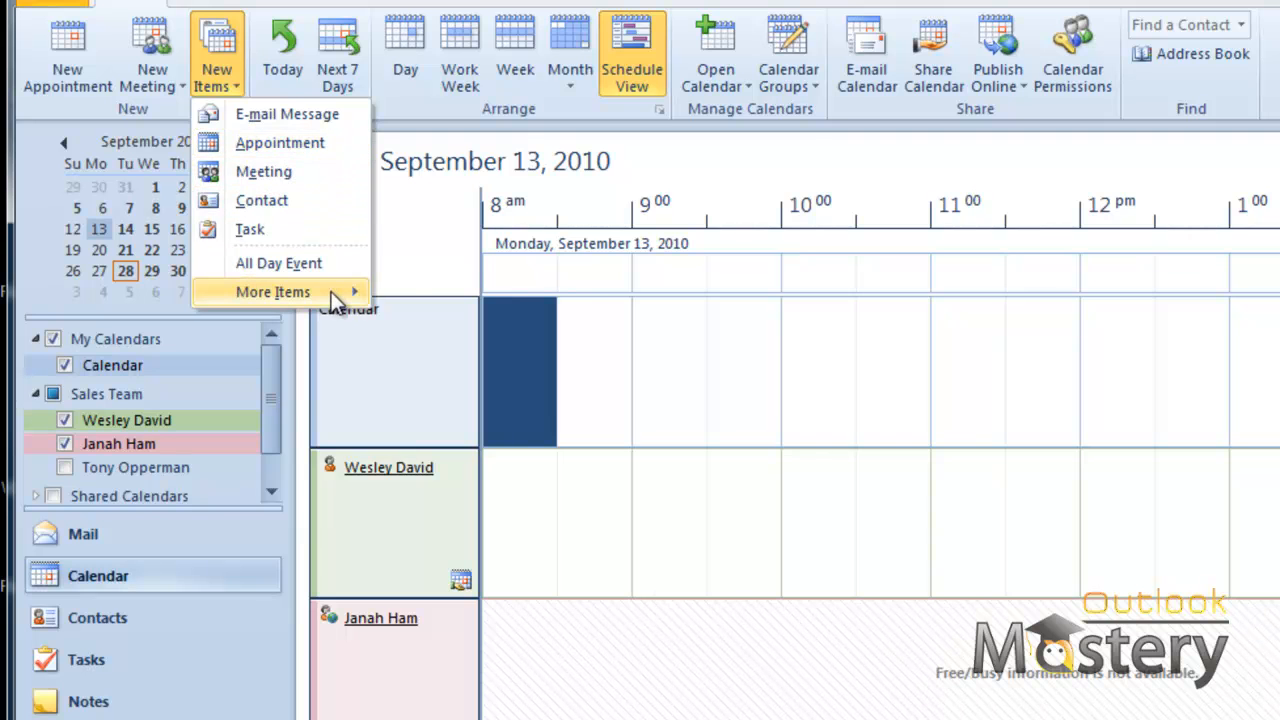
{"action": "mouse_move", "coordinate": [336, 303]}
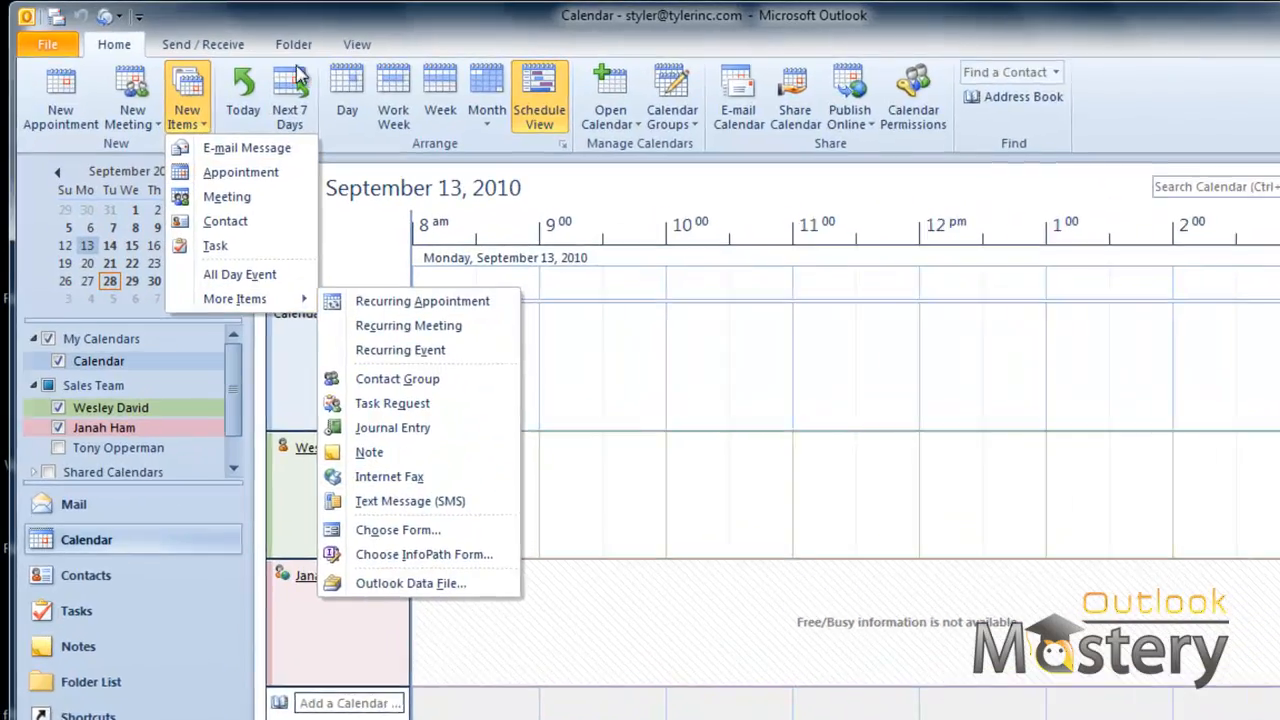
{"action": "left_click", "coordinate": [268, 16]}
Start a sharing invitation for the calendar and address it to a Sales Team colleague.
{"action": "left_click", "coordinate": [307, 46]}
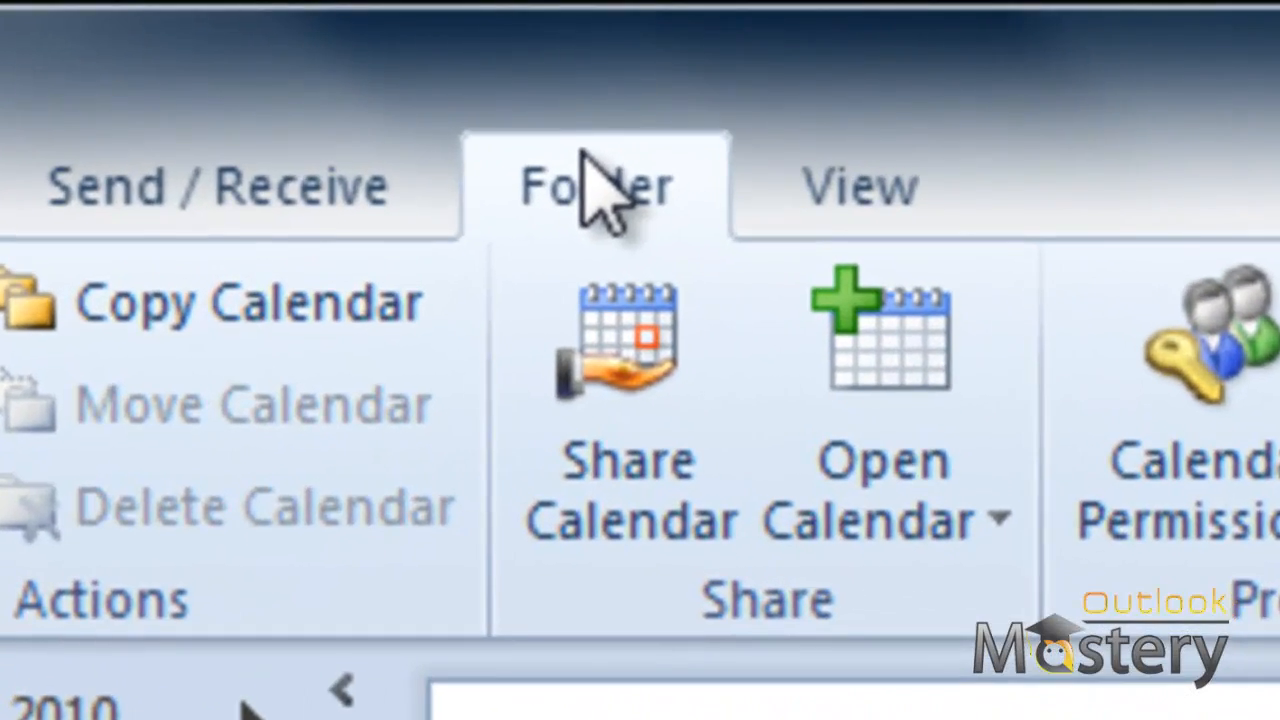
{"action": "left_click", "coordinate": [665, 380]}
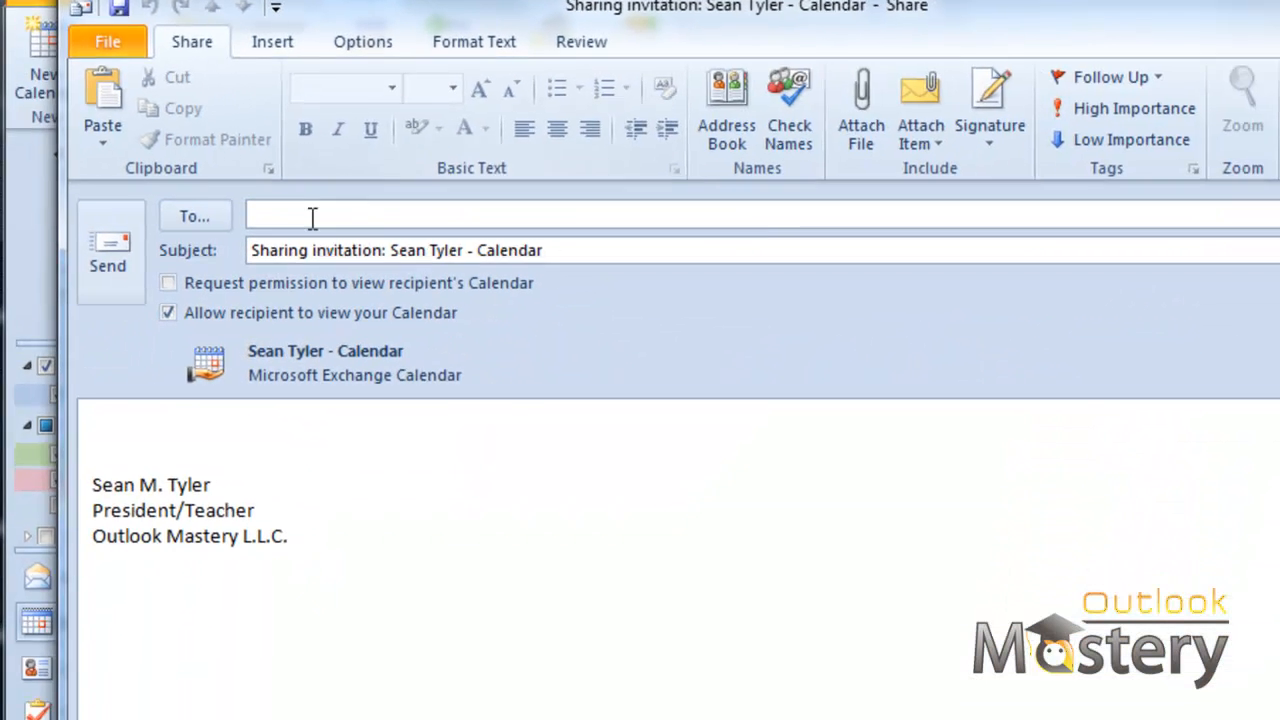
{"action": "type", "text": "wel"}
{"action": "key", "text": "BackSpace"}
{"action": "key", "text": "Return"}
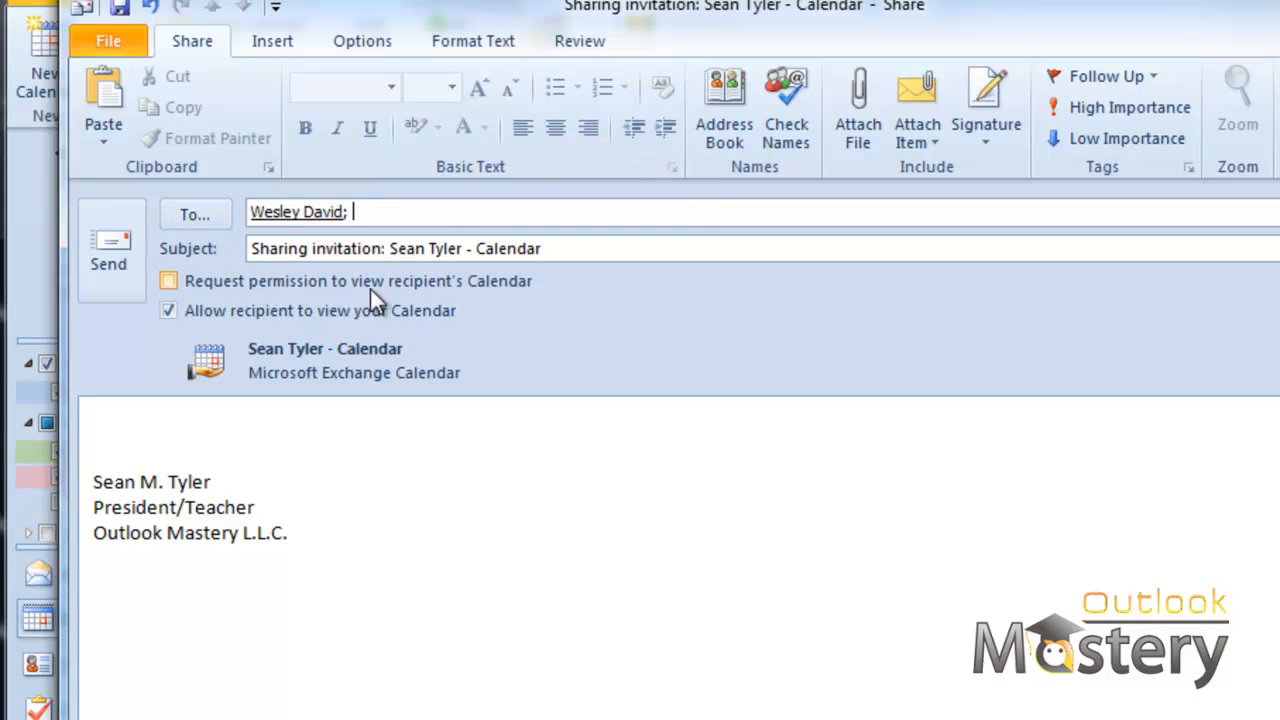
Request permission to view the recipient's calendar, and send the invitation with Reviewer (read-only) access.
{"action": "left_click", "coordinate": [170, 282]}
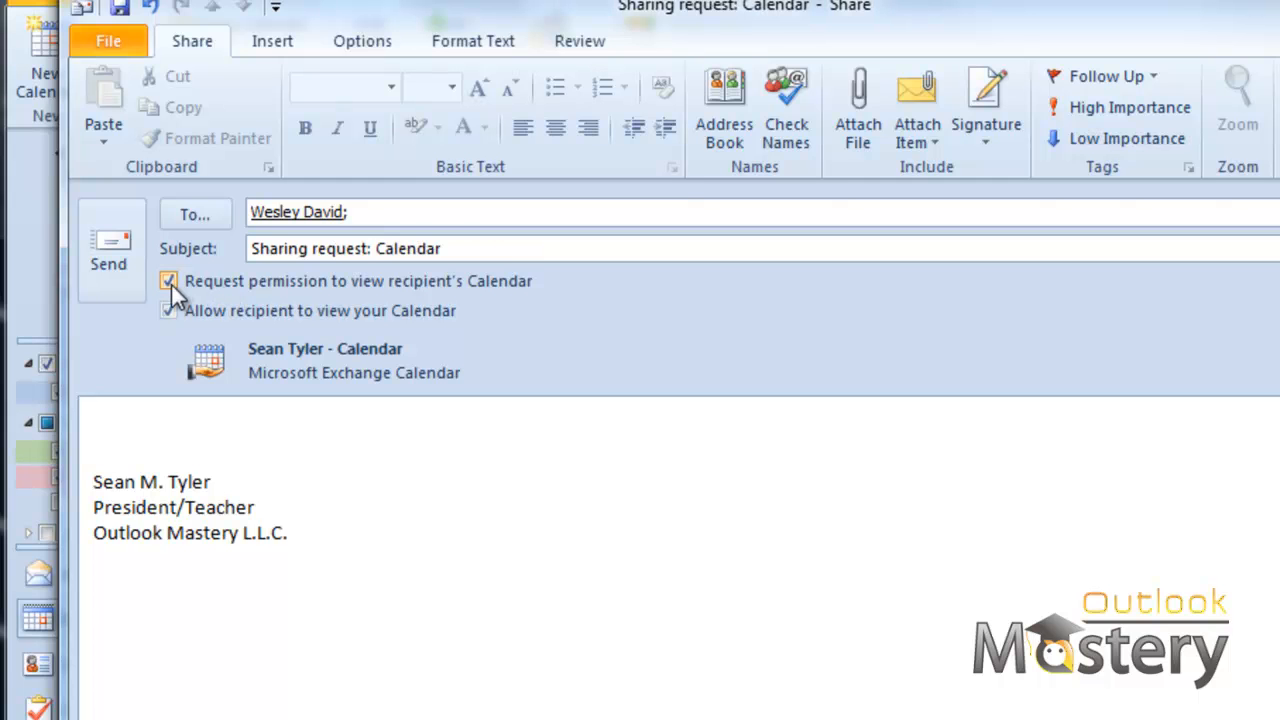
{"action": "left_click", "coordinate": [114, 264]}
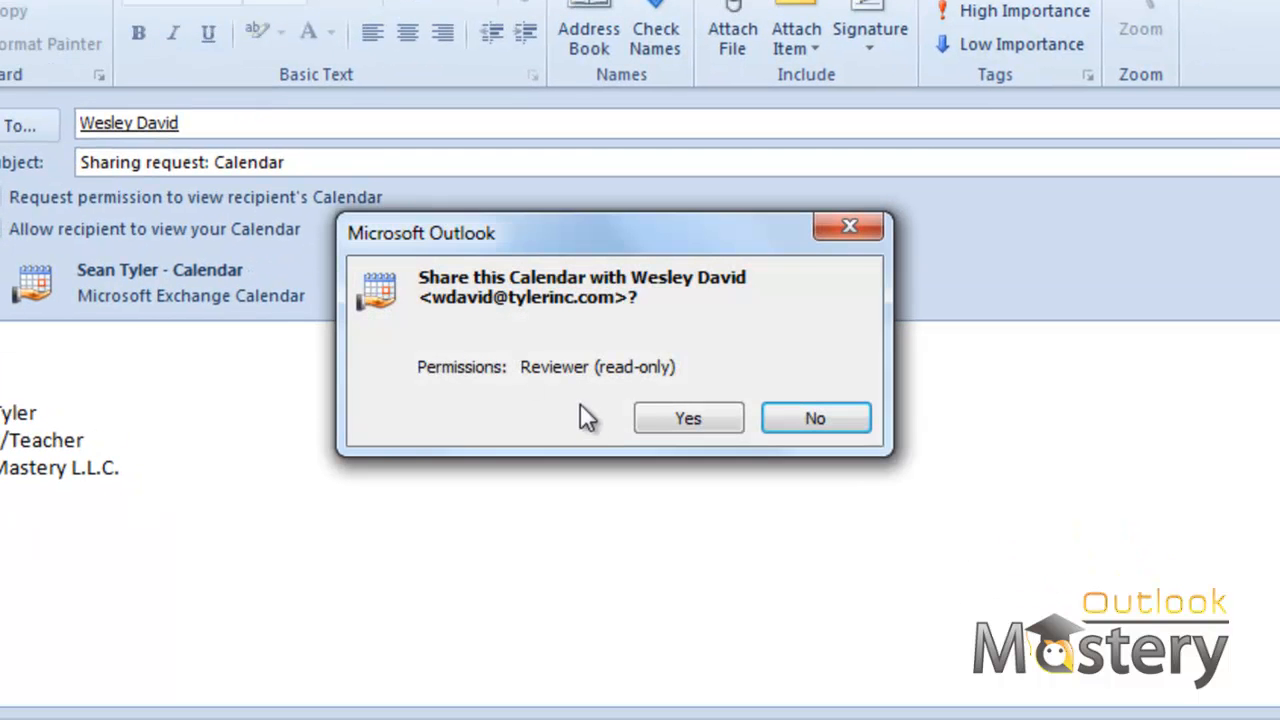
{"action": "left_click", "coordinate": [815, 486]}
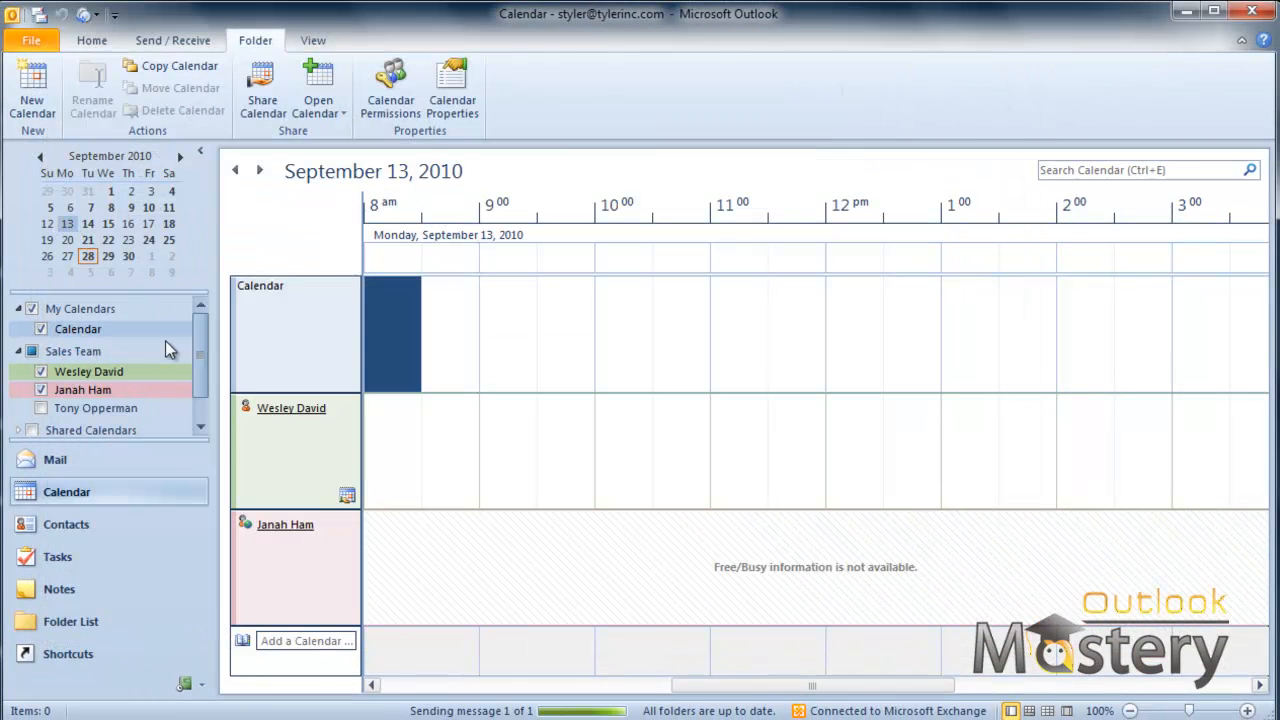
Review the Calendar's Home and Send / Receive commands.
{"action": "left_click", "coordinate": [89, 40]}
{"action": "left_click", "coordinate": [249, 60]}
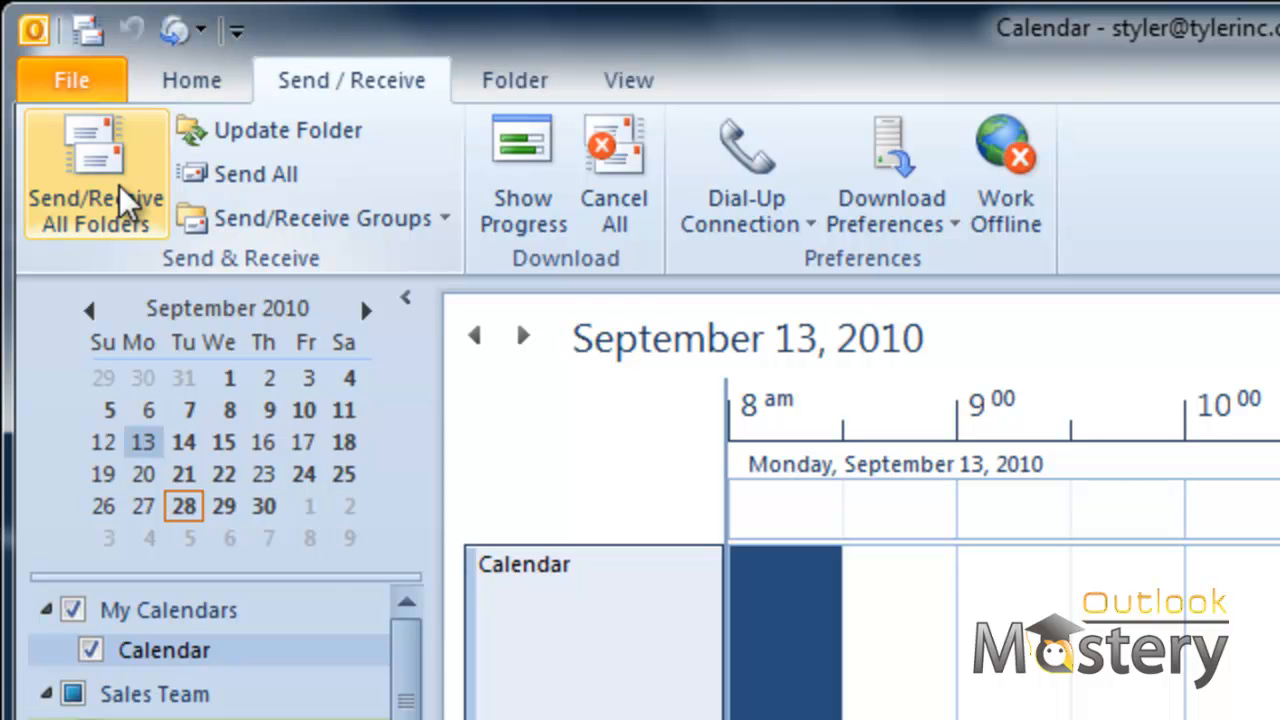
{"action": "left_click", "coordinate": [167, 84]}
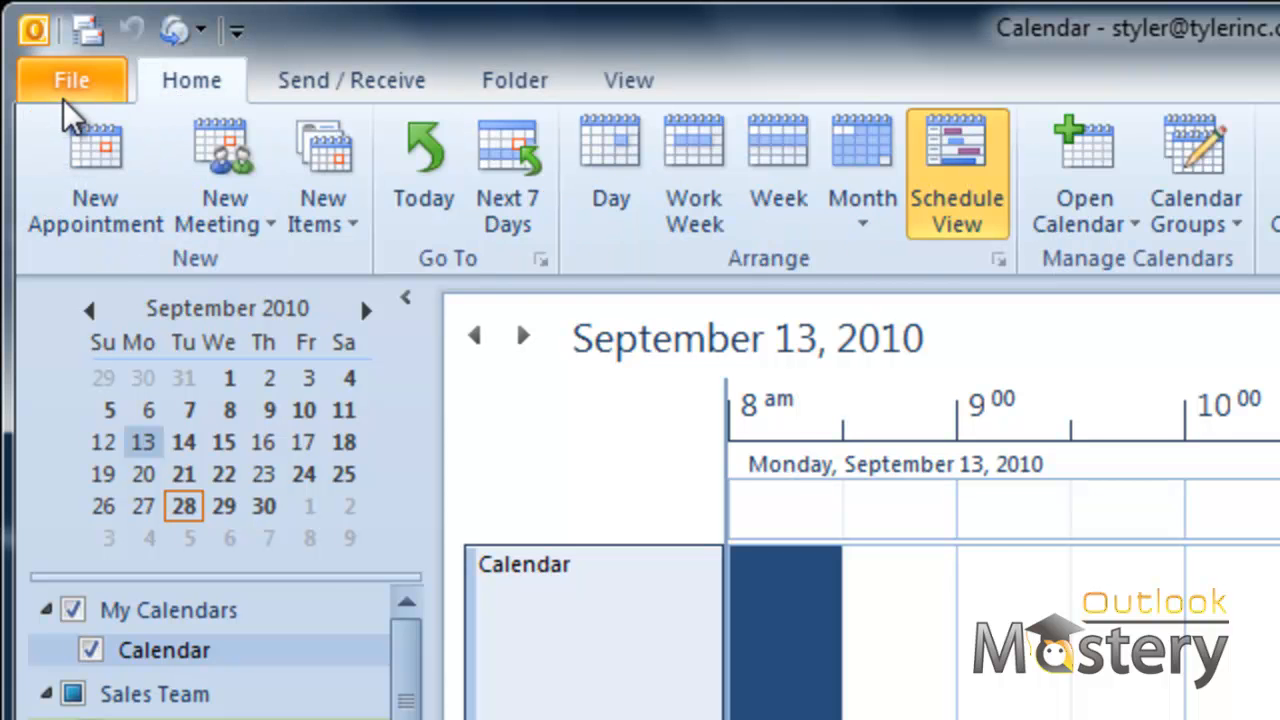
Preview the calendar's print styles, including Daily, Weekly Agenda, Weekly Calendar and Monthly, finishing on Daily Style.
{"action": "left_click", "coordinate": [63, 86]}
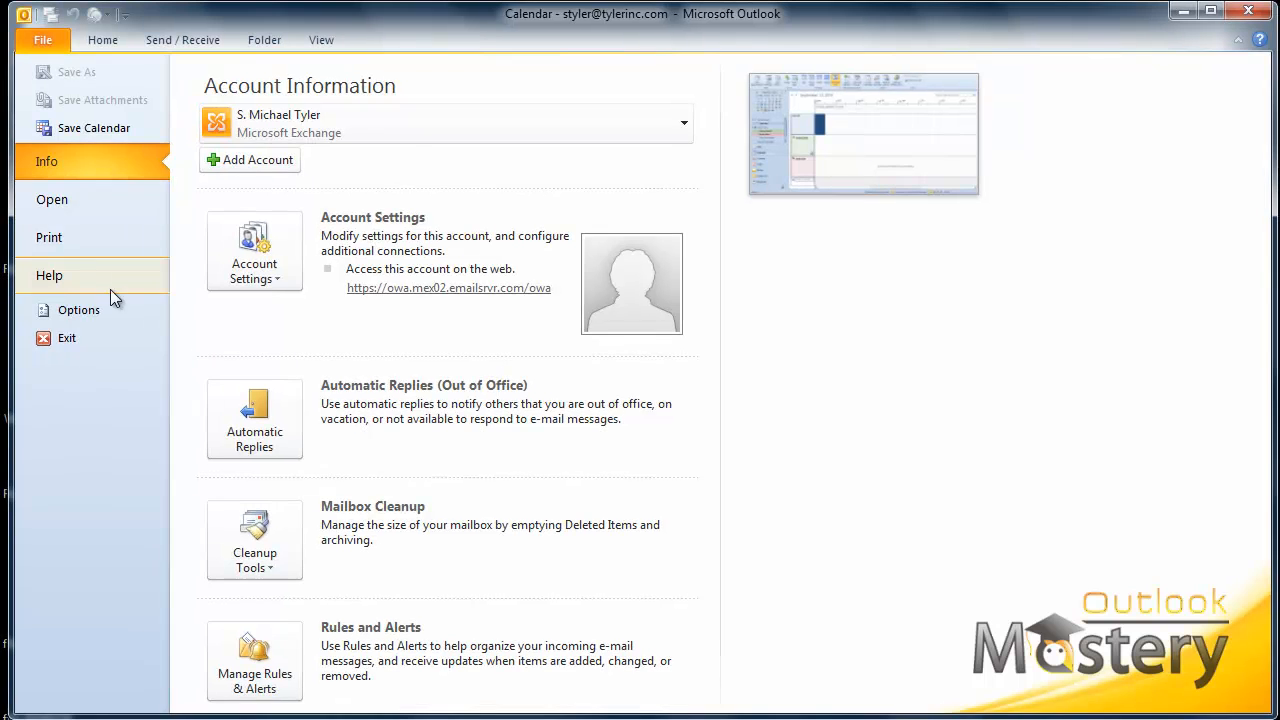
{"action": "left_click", "coordinate": [139, 401]}
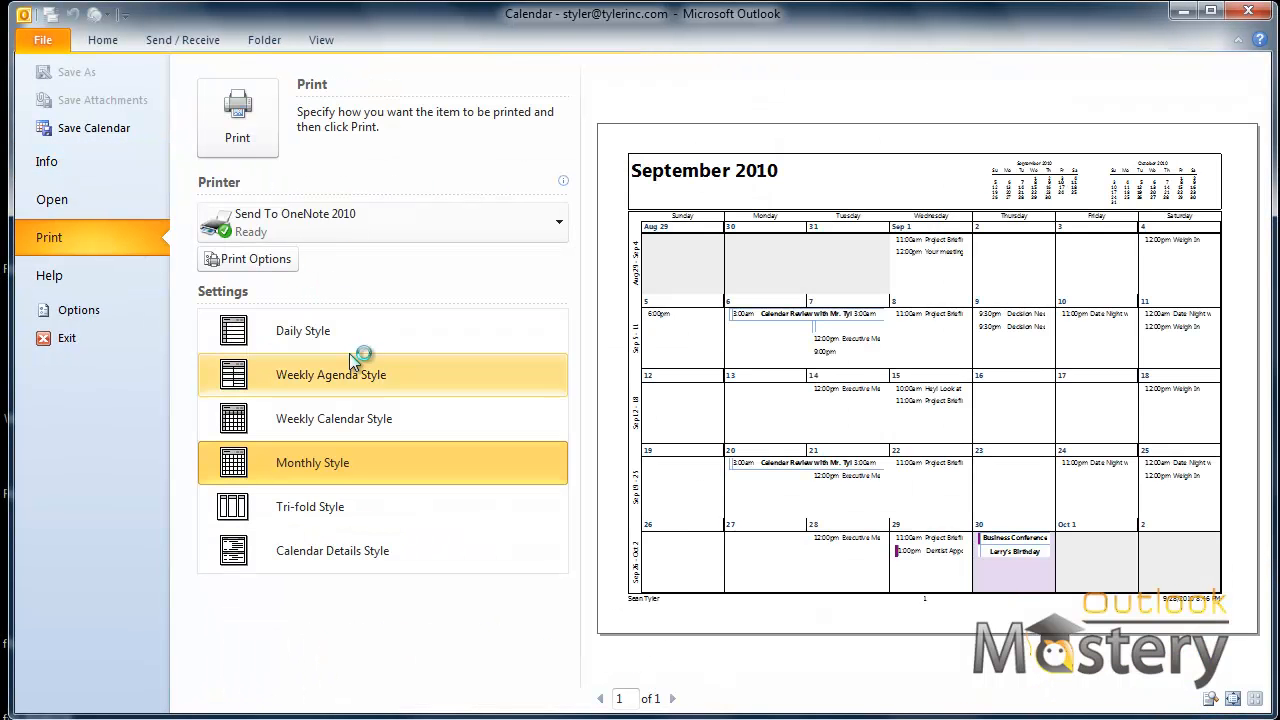
{"action": "left_click", "coordinate": [352, 343]}
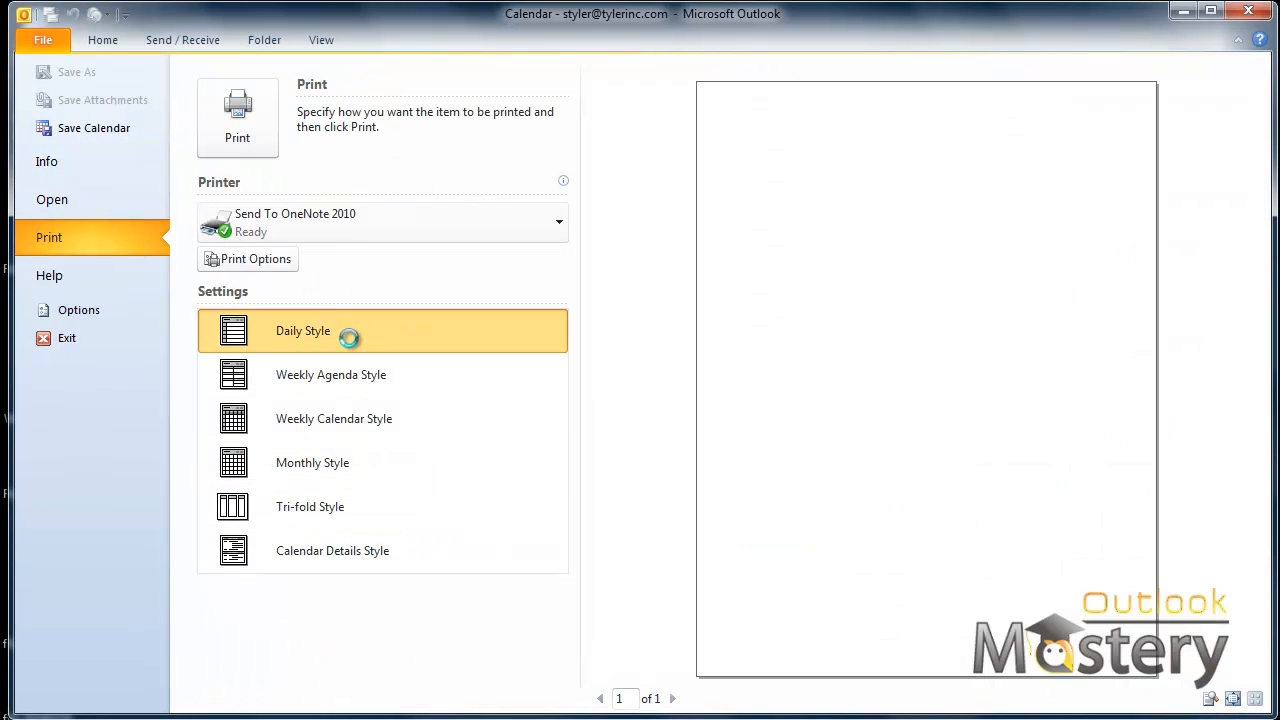
{"action": "left_click", "coordinate": [388, 377]}
{"action": "left_click", "coordinate": [435, 421]}
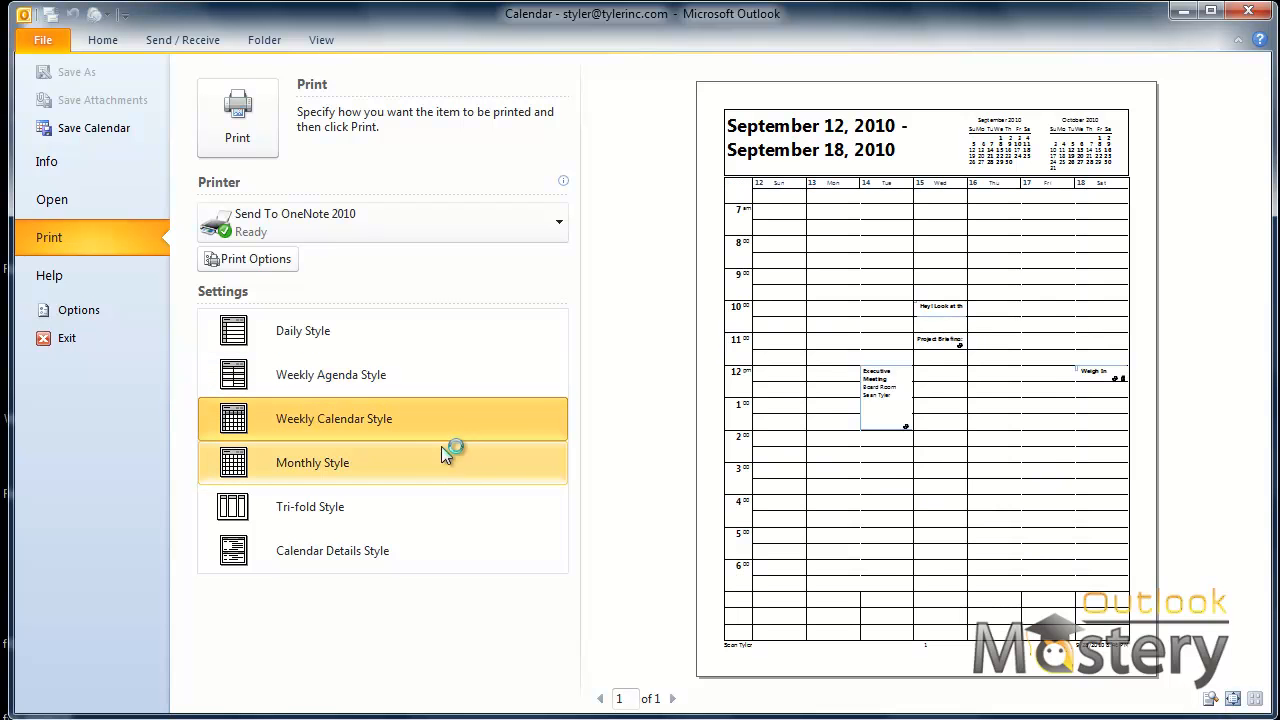
{"action": "left_click", "coordinate": [445, 463]}
{"action": "left_click", "coordinate": [443, 419]}
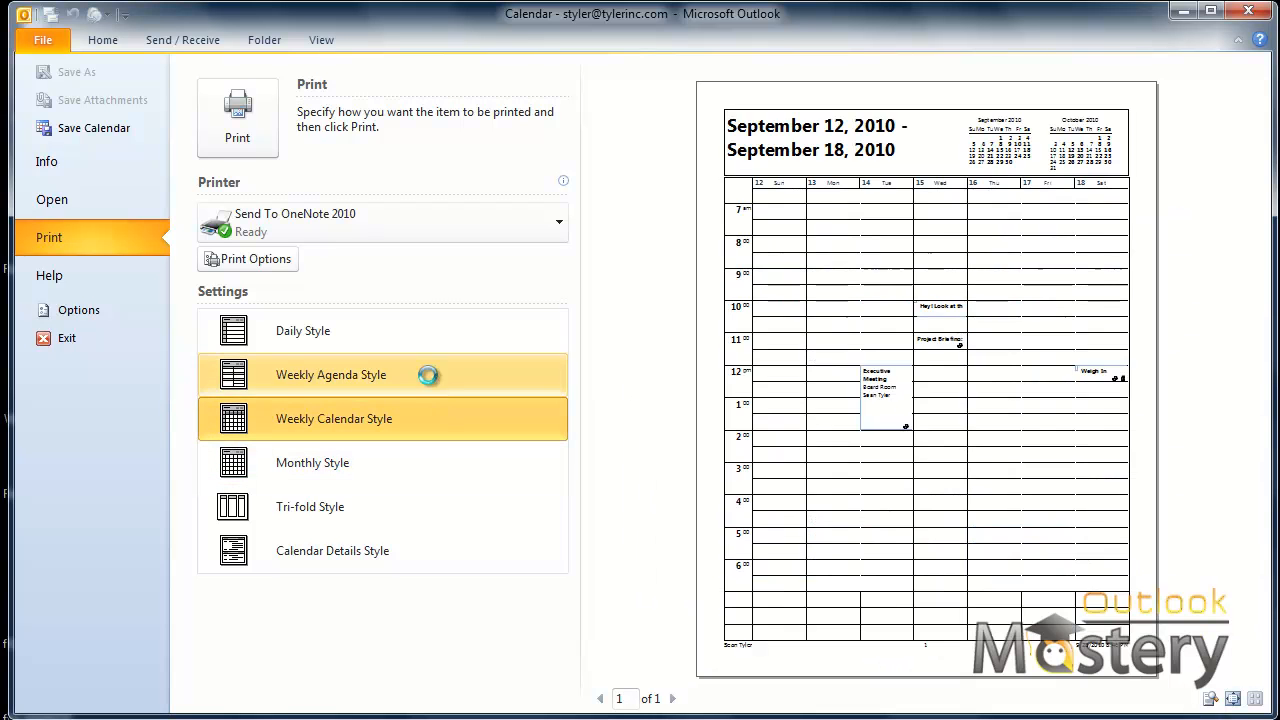
{"action": "left_click", "coordinate": [429, 379]}
{"action": "left_click", "coordinate": [413, 332]}
Check the available printers, keep Send To OneNote 2010, and return to the calendar without printing.
{"action": "left_click", "coordinate": [556, 225]}
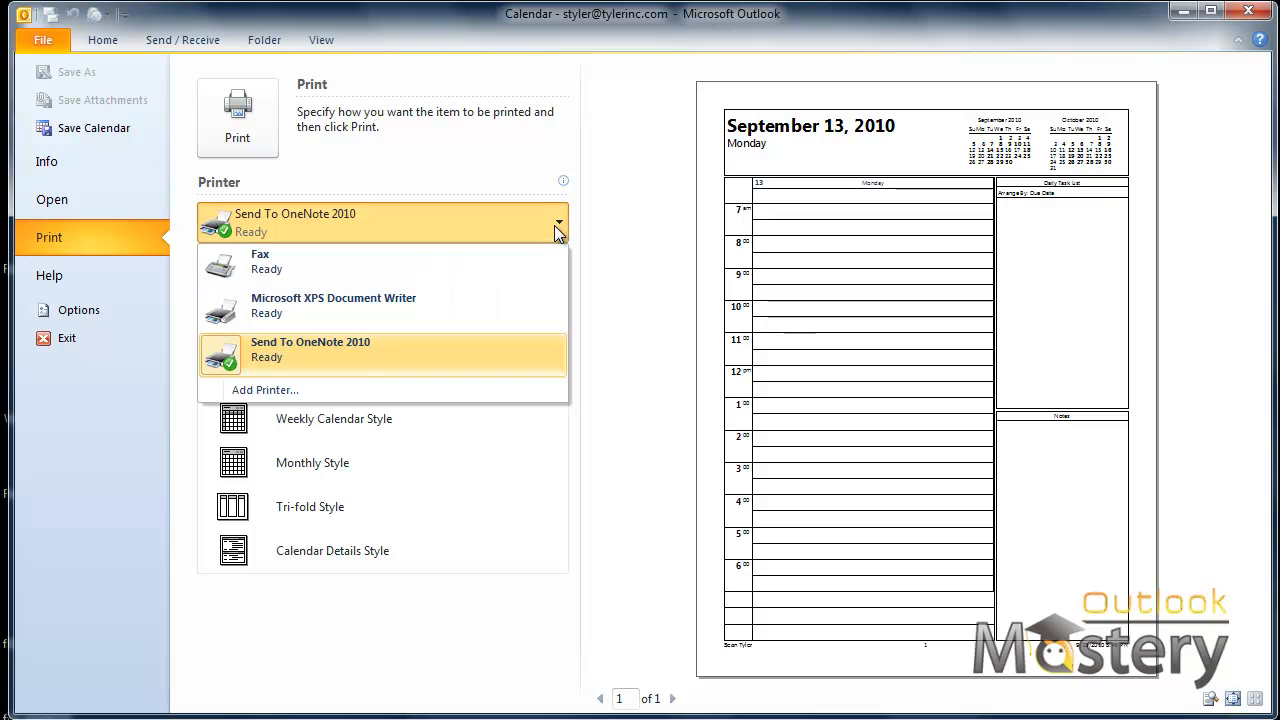
{"action": "left_click", "coordinate": [459, 348]}
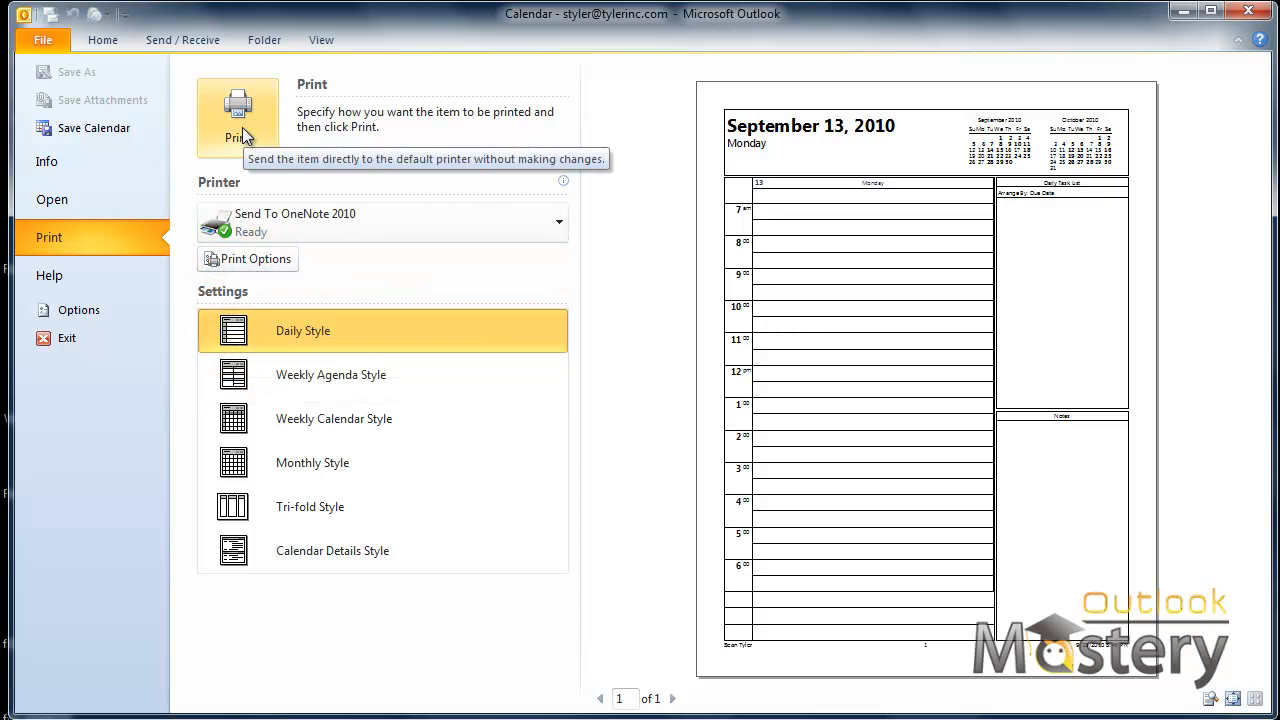
{"action": "left_click", "coordinate": [103, 42]}
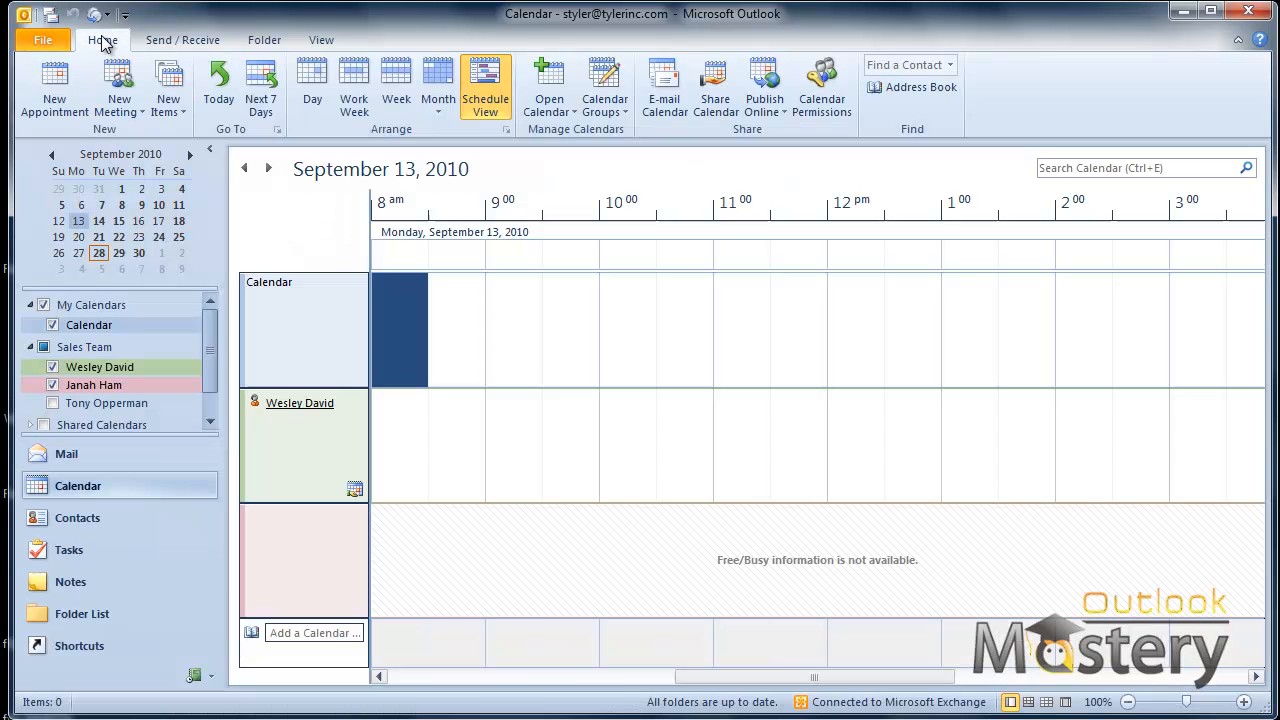
Go to Contacts and compare the Card and Phone views, ending on the Business Card view.
{"action": "left_click", "coordinate": [150, 517]}
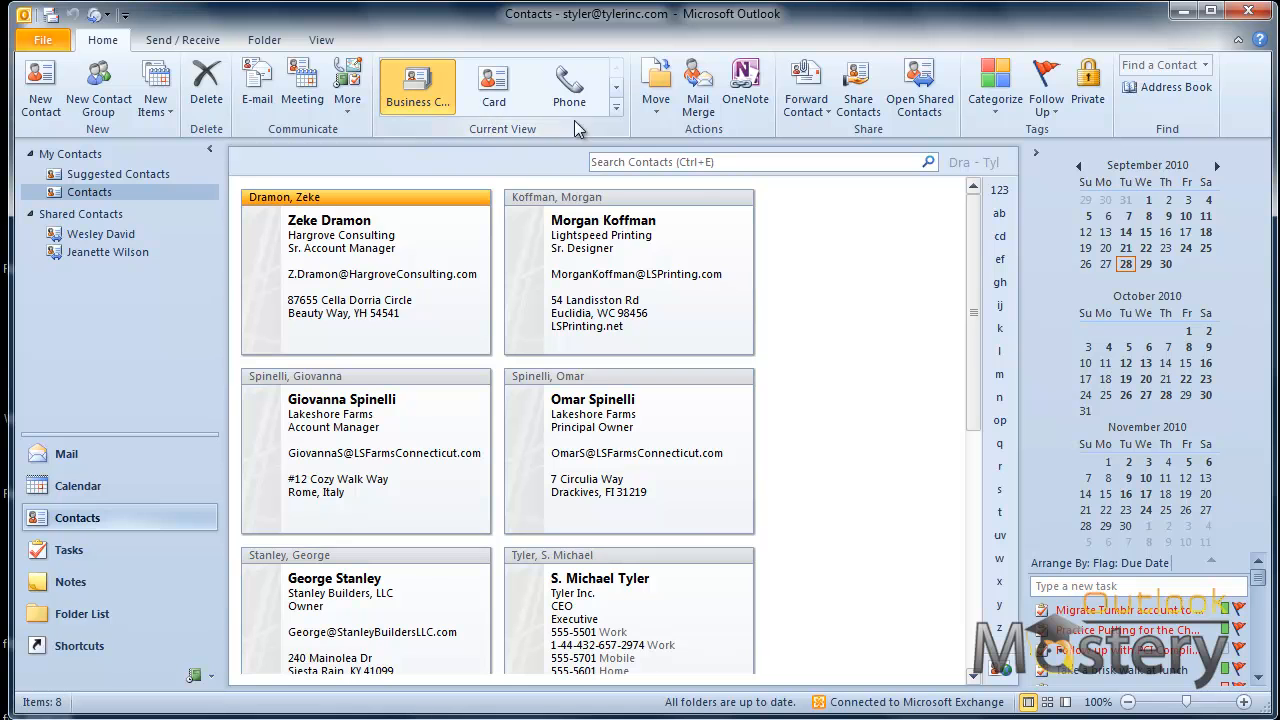
{"action": "left_click", "coordinate": [615, 110]}
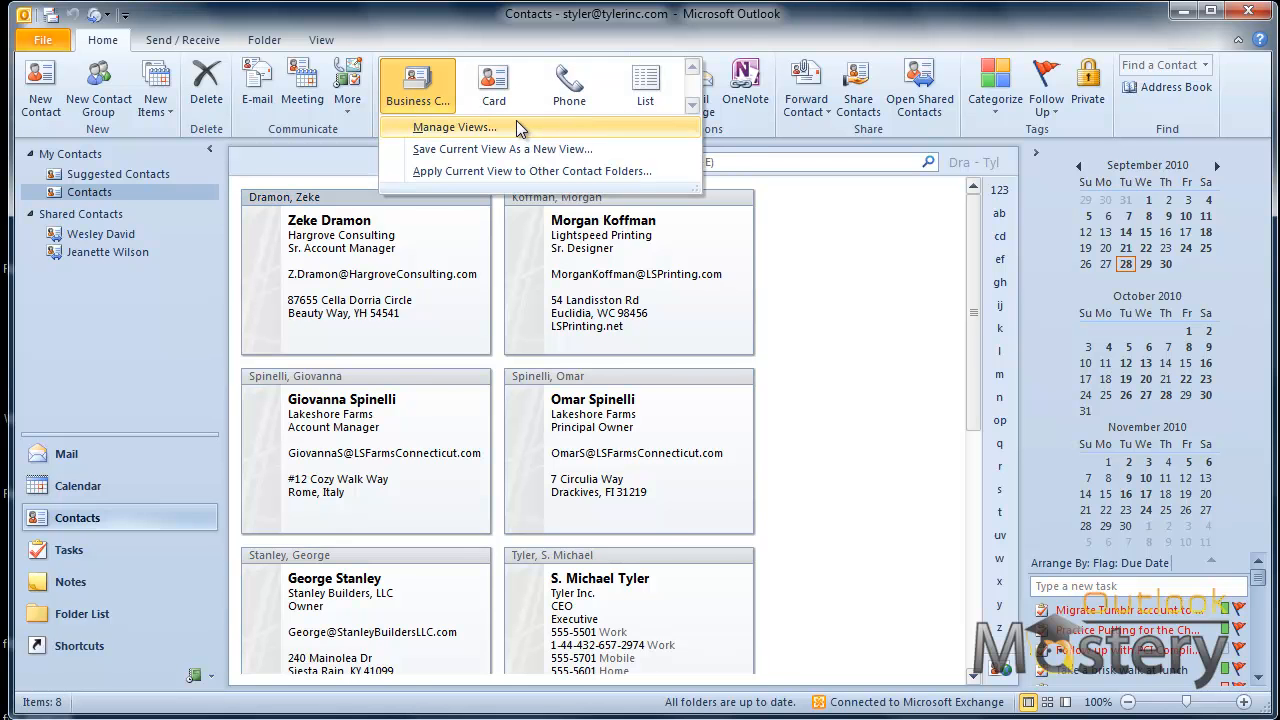
{"action": "left_click", "coordinate": [494, 106]}
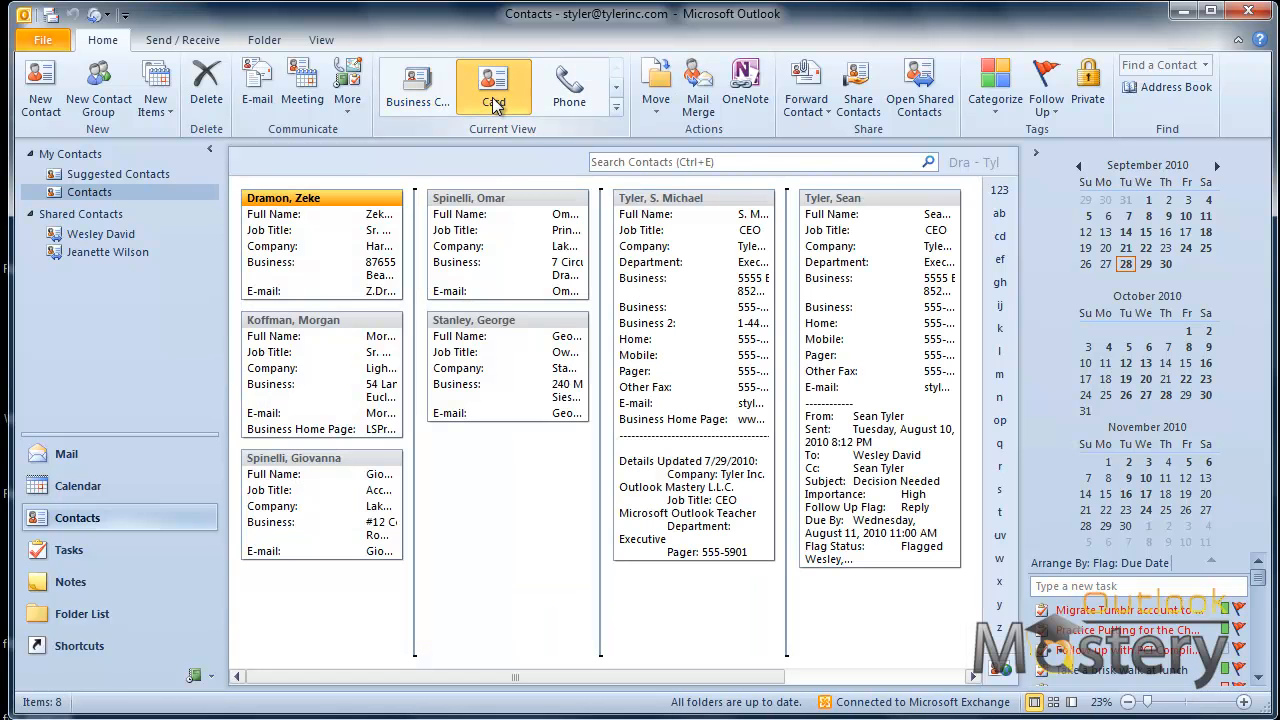
{"action": "left_click", "coordinate": [418, 90]}
{"action": "left_click", "coordinate": [570, 88]}
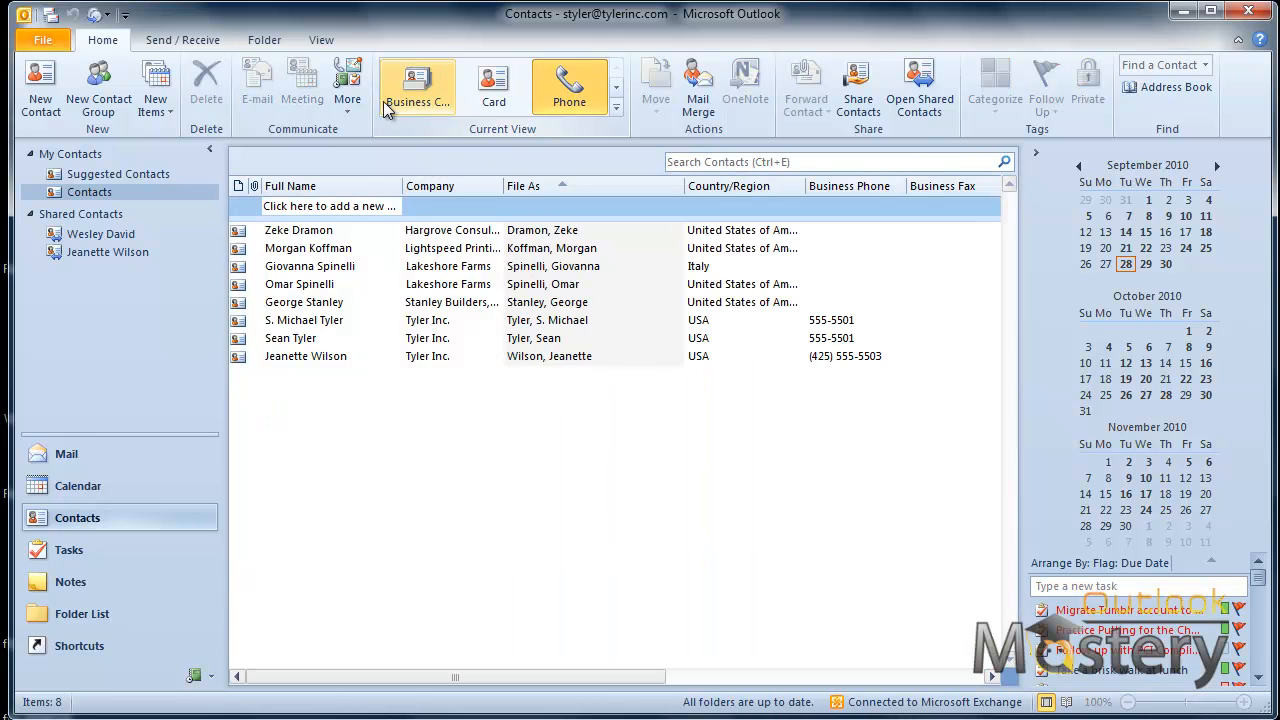
{"action": "left_click", "coordinate": [416, 92]}
Change the current view of the Contacts folder to List.
{"action": "left_click", "coordinate": [322, 42]}
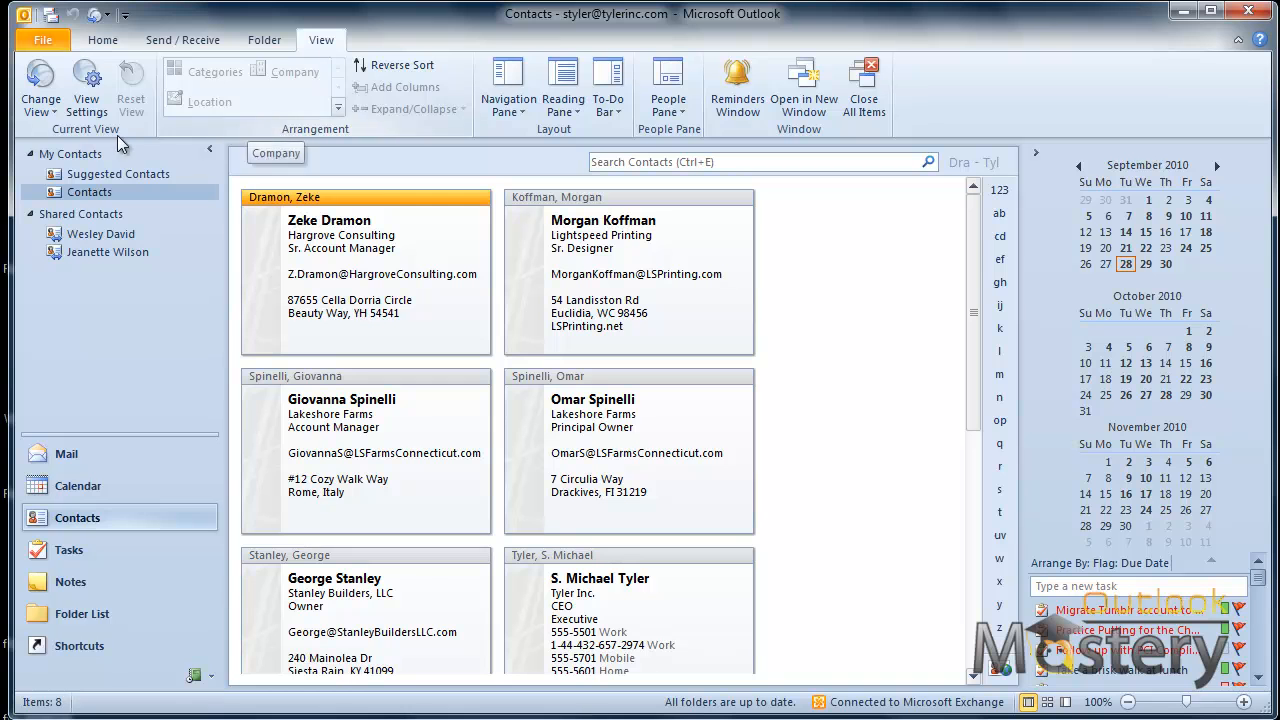
{"action": "left_click", "coordinate": [41, 100]}
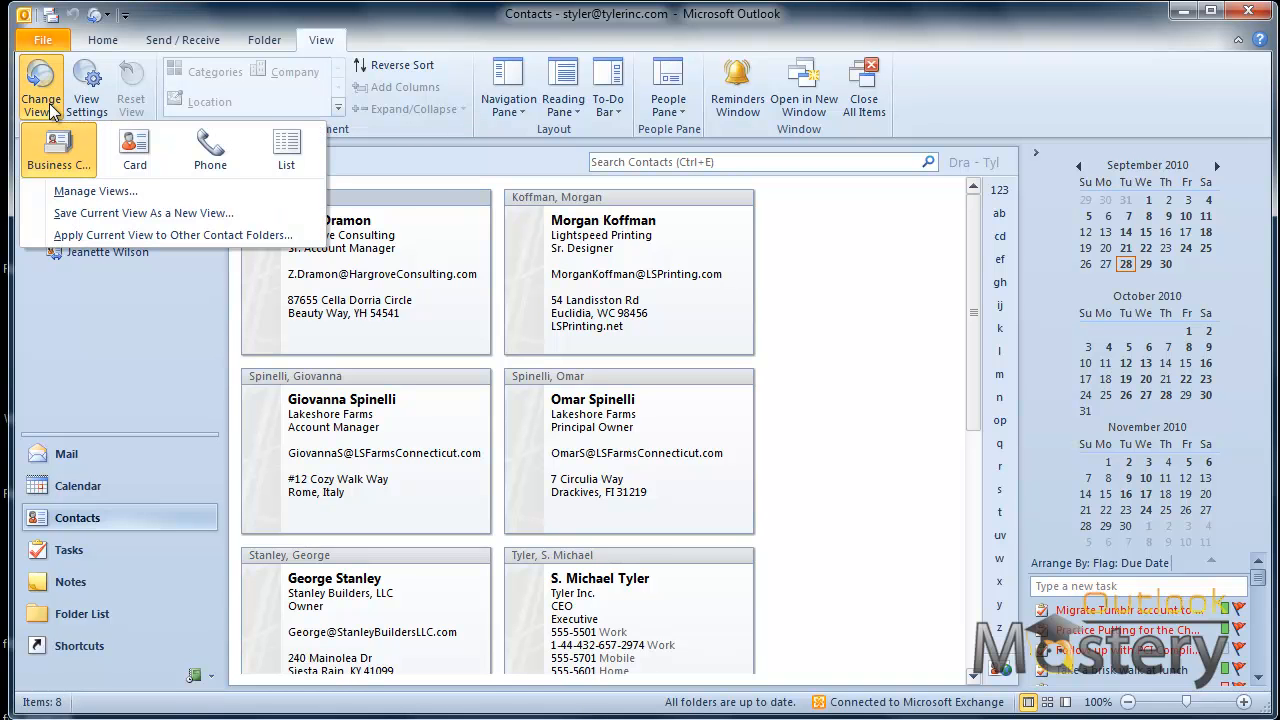
{"action": "left_click", "coordinate": [306, 155]}
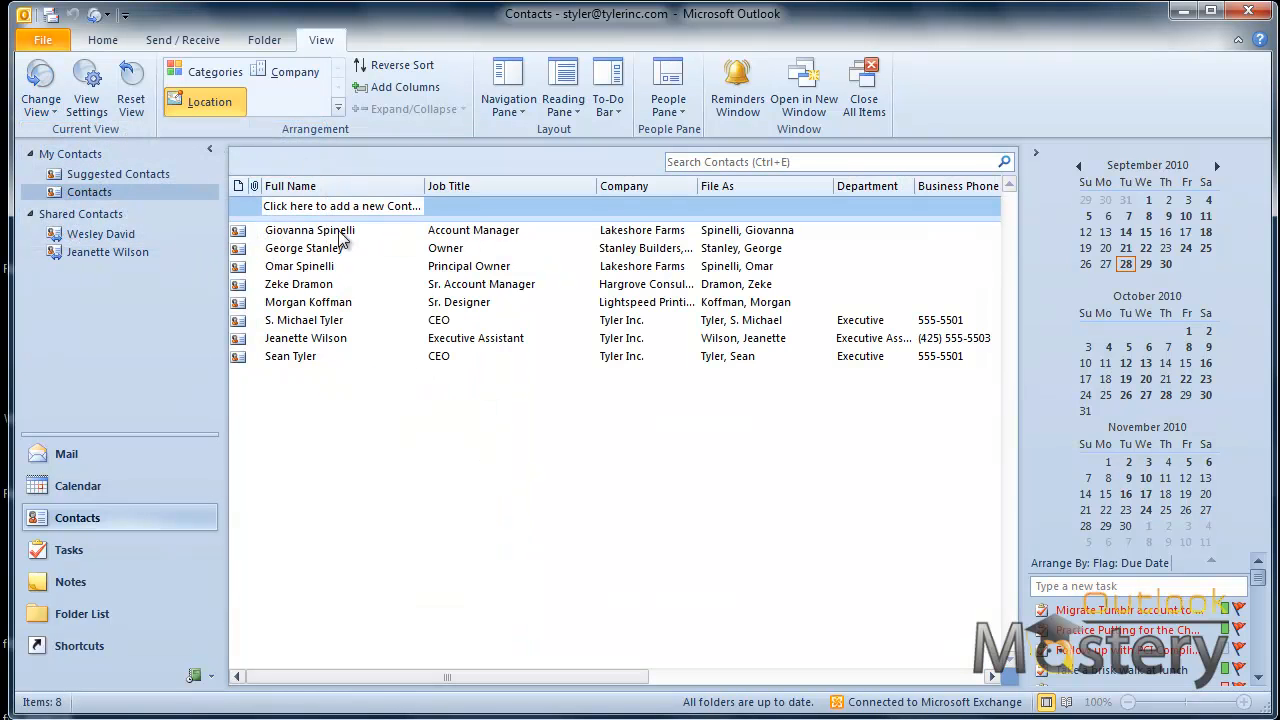
Create a new contact group in the Contacts folder and name it Test Group.
{"action": "right_click", "coordinate": [455, 441]}
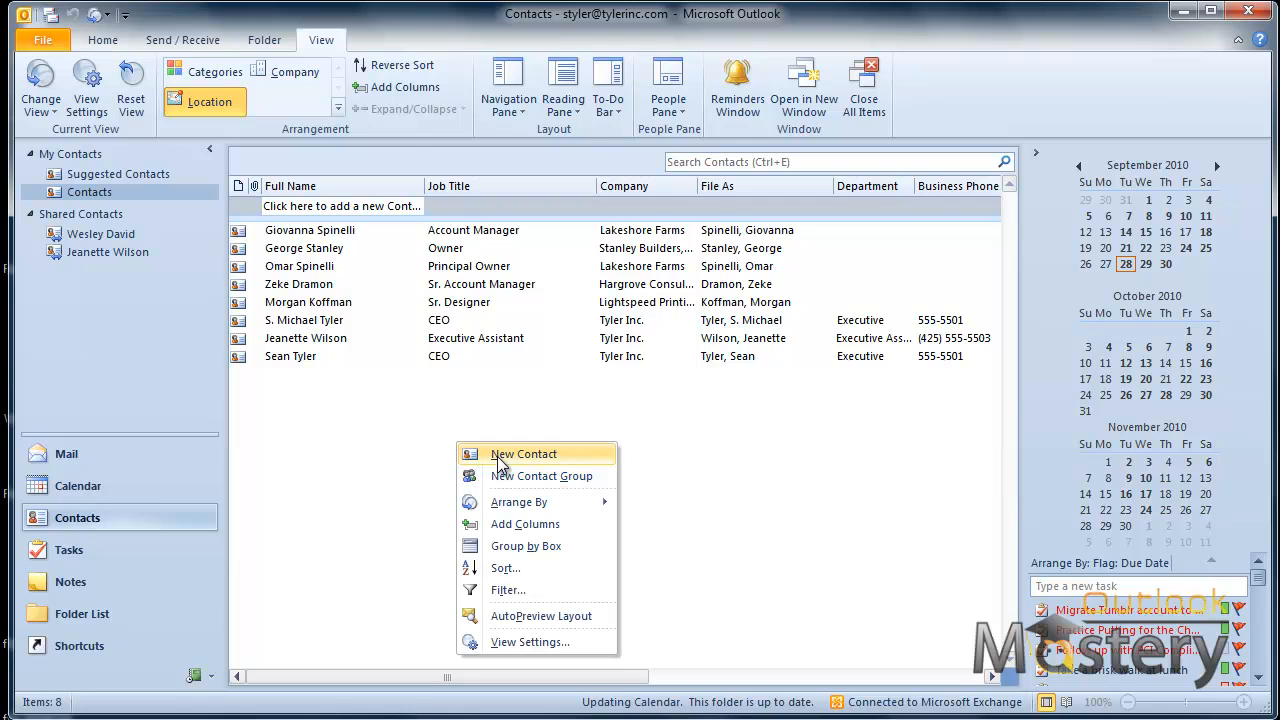
{"action": "left_click", "coordinate": [500, 454]}
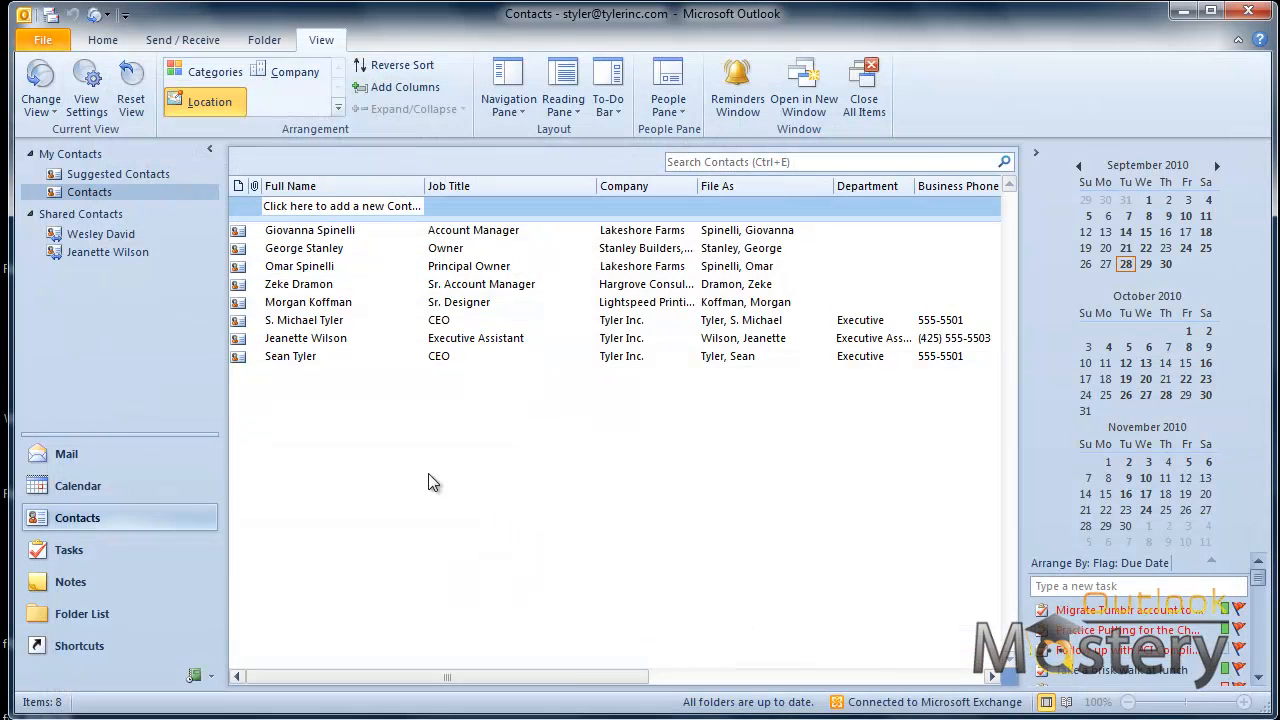
{"action": "right_click", "coordinate": [428, 473]}
{"action": "left_click", "coordinate": [458, 497]}
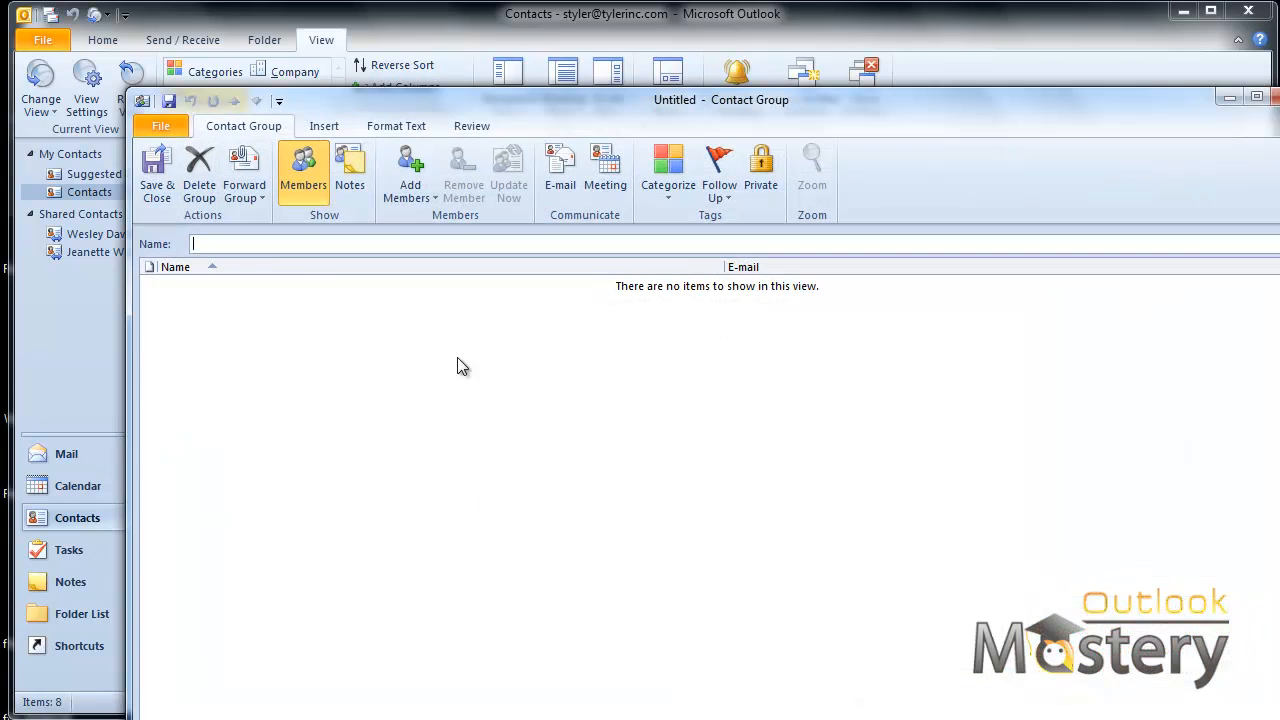
{"action": "type", "text": "Test Group"}
Choose the Chief Executive Officer, both Directors of Sales, the Executive Assistant and the Software Architect from the address book as group members.
{"action": "left_click", "coordinate": [398, 193]}
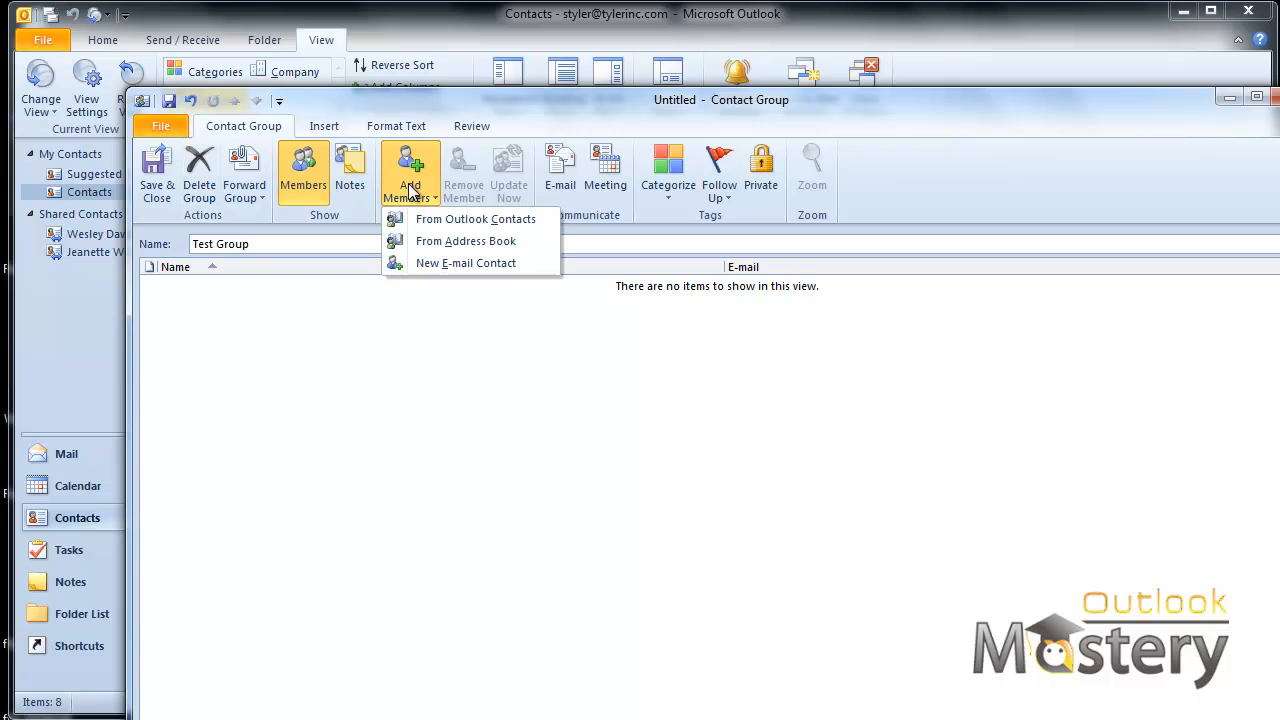
{"action": "left_click", "coordinate": [454, 243]}
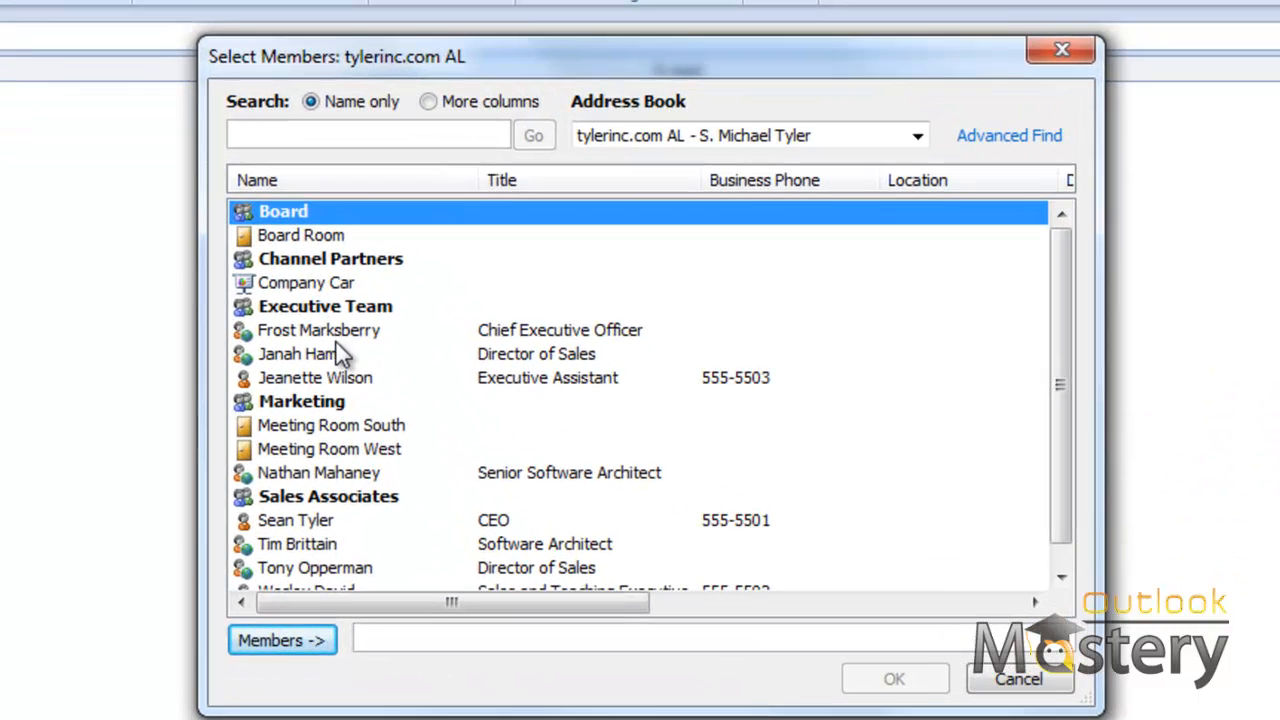
{"action": "double_click", "coordinate": [512, 443]}
{"action": "double_click", "coordinate": [311, 338]}
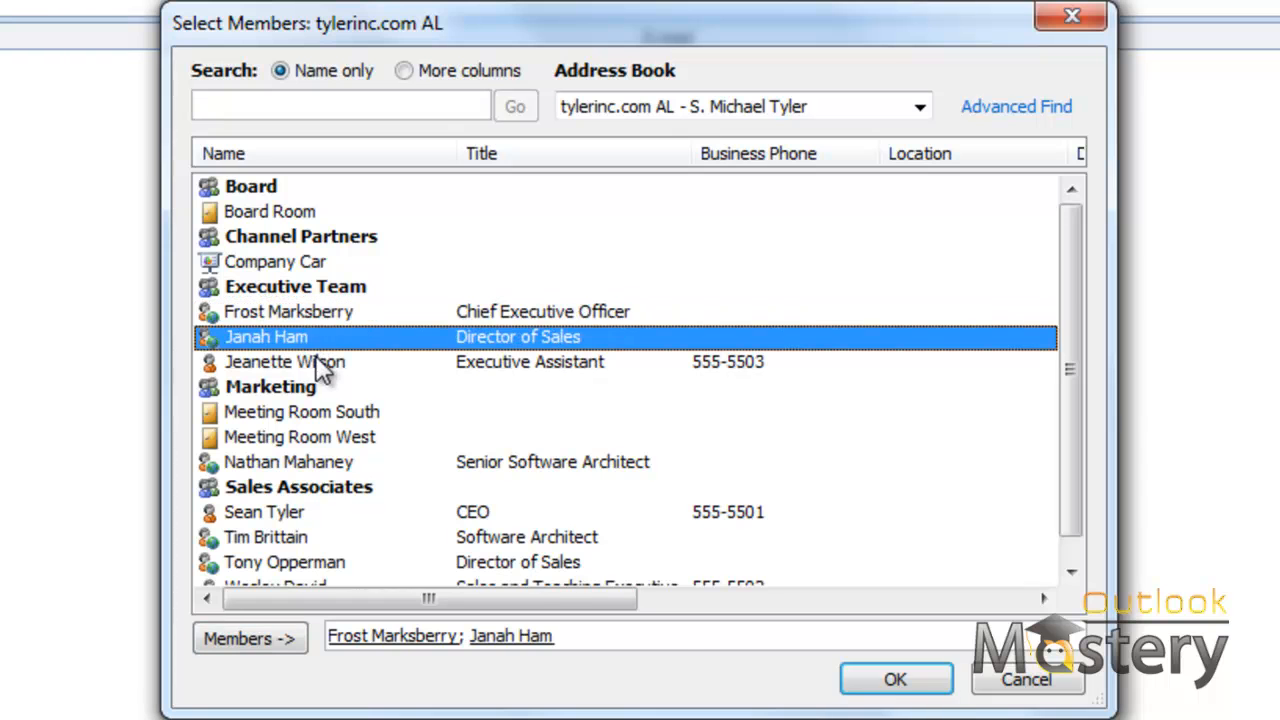
{"action": "double_click", "coordinate": [315, 358]}
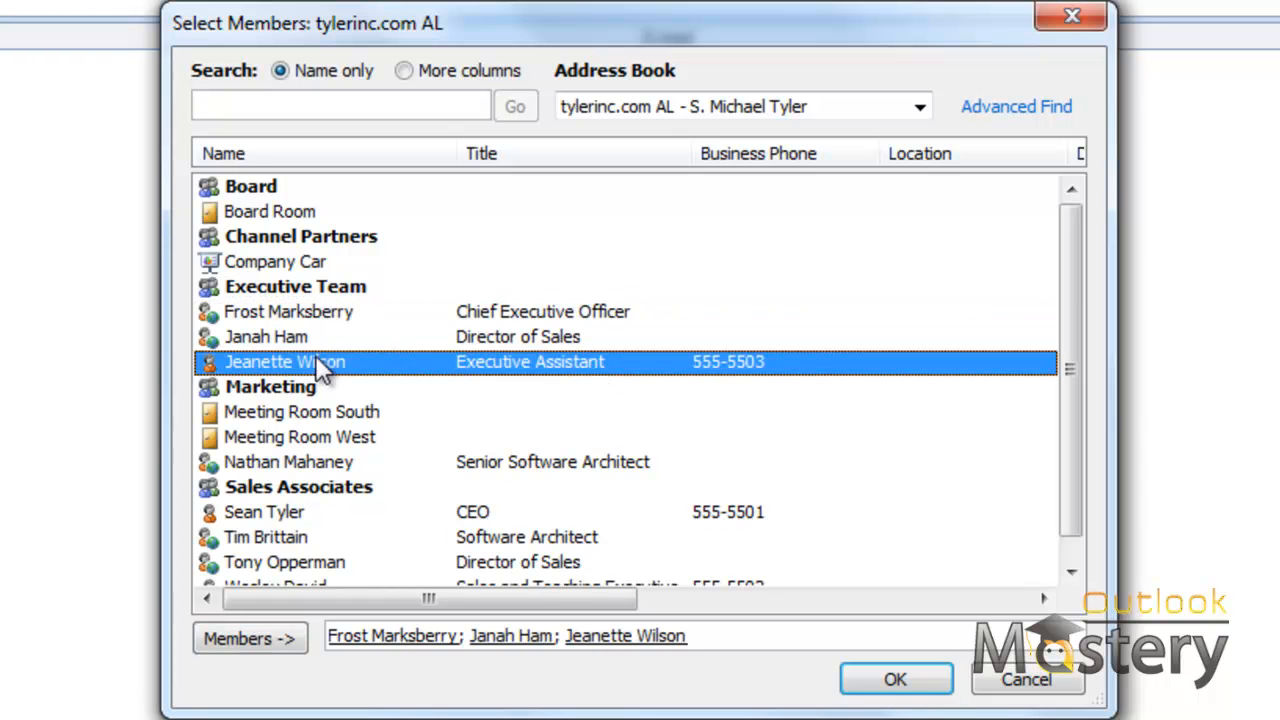
{"action": "double_click", "coordinate": [298, 536]}
{"action": "double_click", "coordinate": [314, 563]}
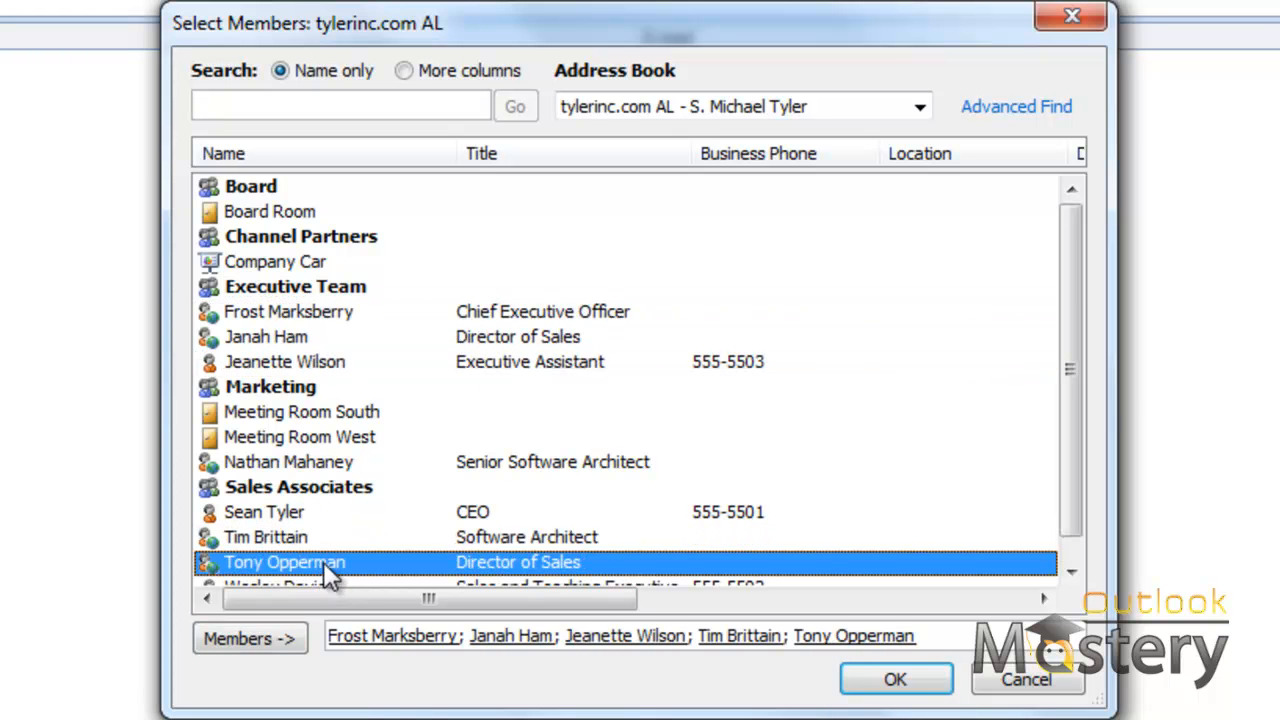
Select several non-adjacent address book entries together, including the Board Room, the Sales and Teaching Executive and both Directors of Sales.
{"action": "scroll", "coordinate": [1062, 535], "scroll_direction": "down", "scroll_amount": 1}
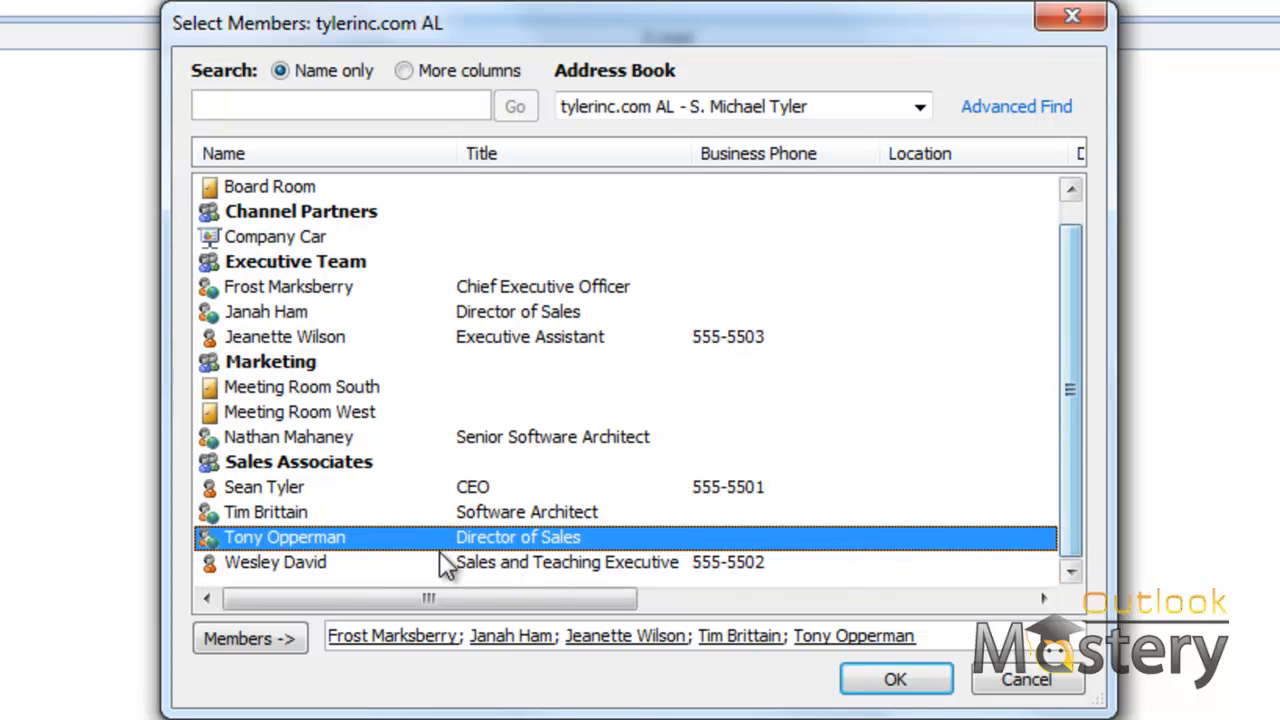
{"action": "left_click", "coordinate": [316, 564], "text": "ctrl"}
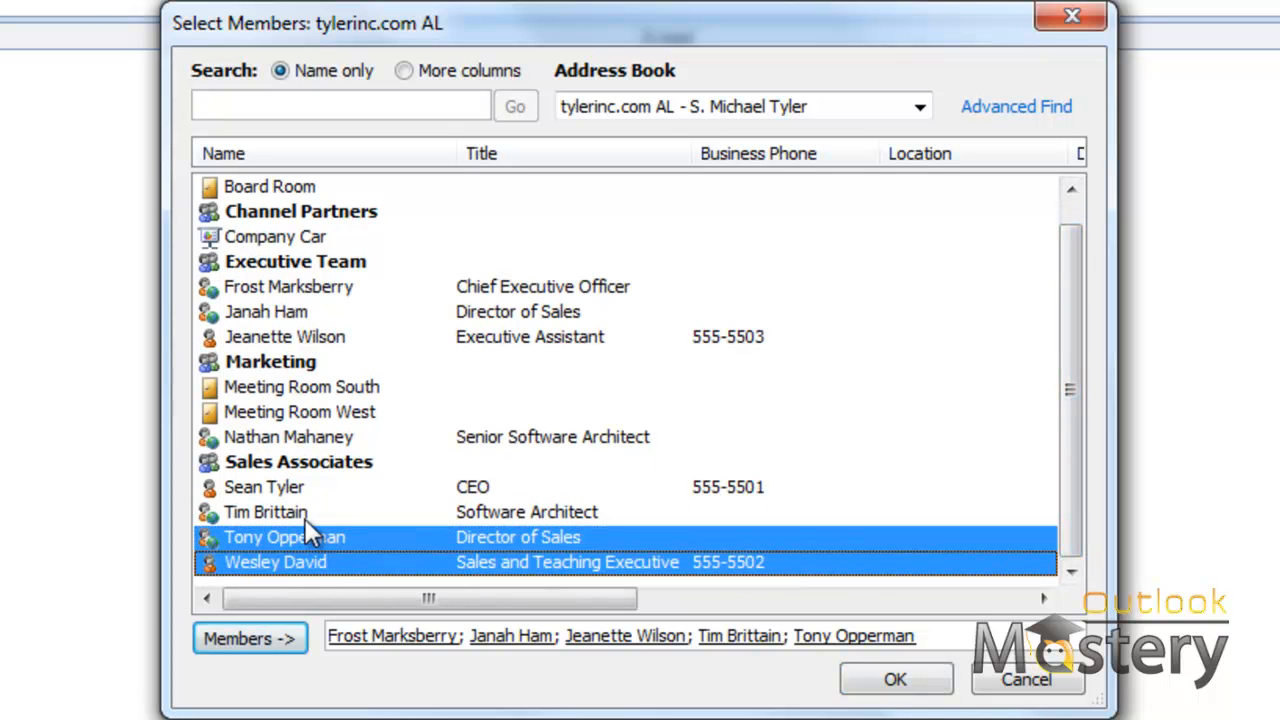
{"action": "left_click", "coordinate": [305, 518], "text": "ctrl"}
{"action": "left_click", "coordinate": [289, 312], "text": "ctrl"}
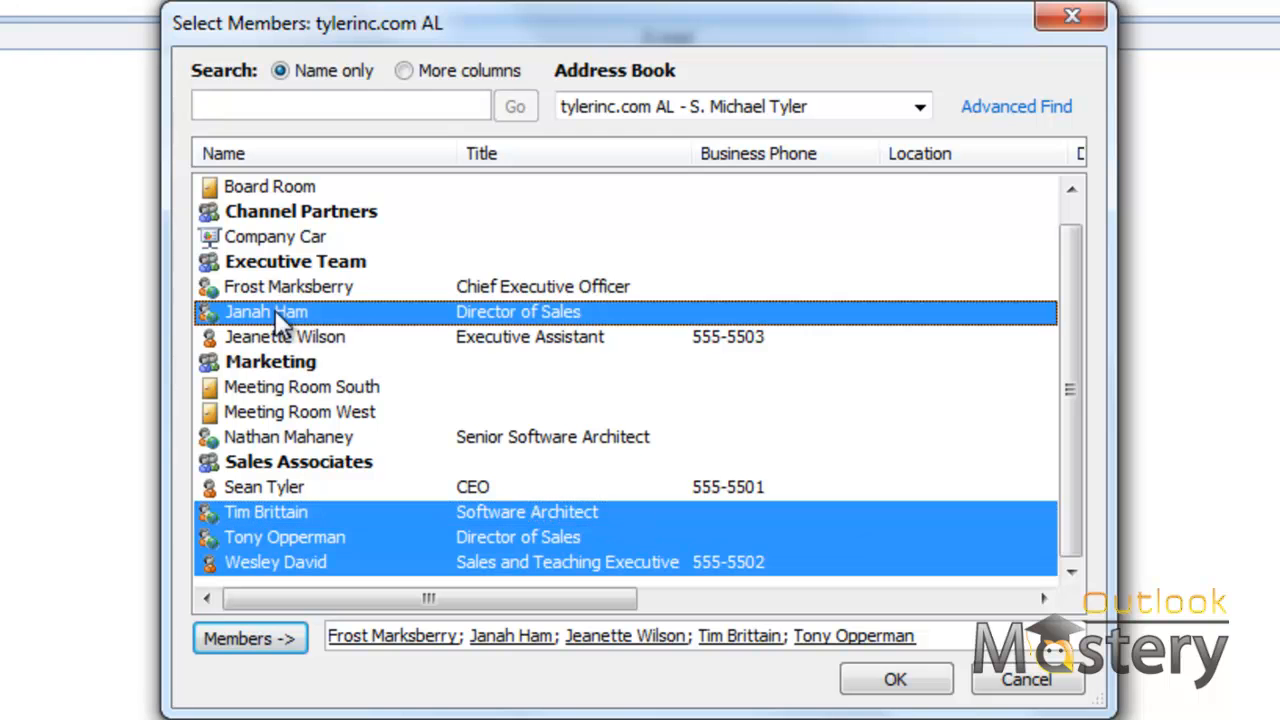
{"action": "left_click", "coordinate": [294, 286], "text": "ctrl"}
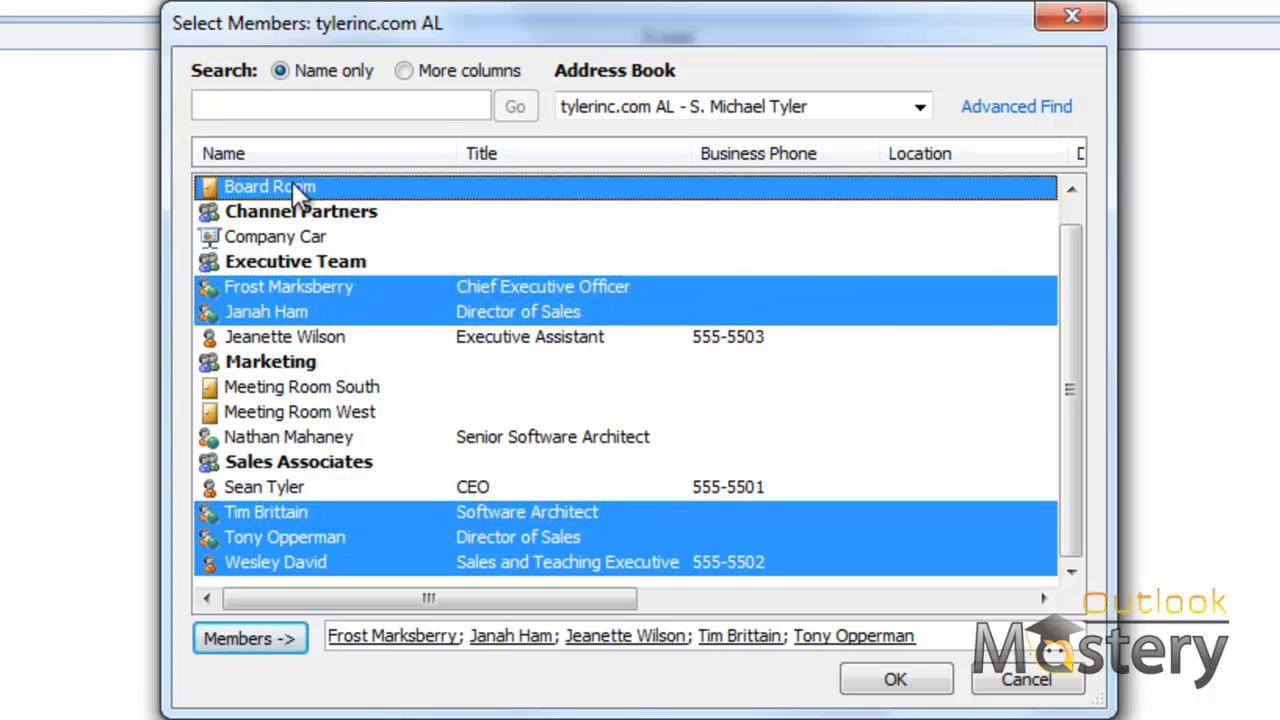
{"action": "left_click", "coordinate": [297, 188], "text": "ctrl"}
{"action": "scroll", "coordinate": [987, 413], "scroll_direction": "up", "scroll_amount": 1}
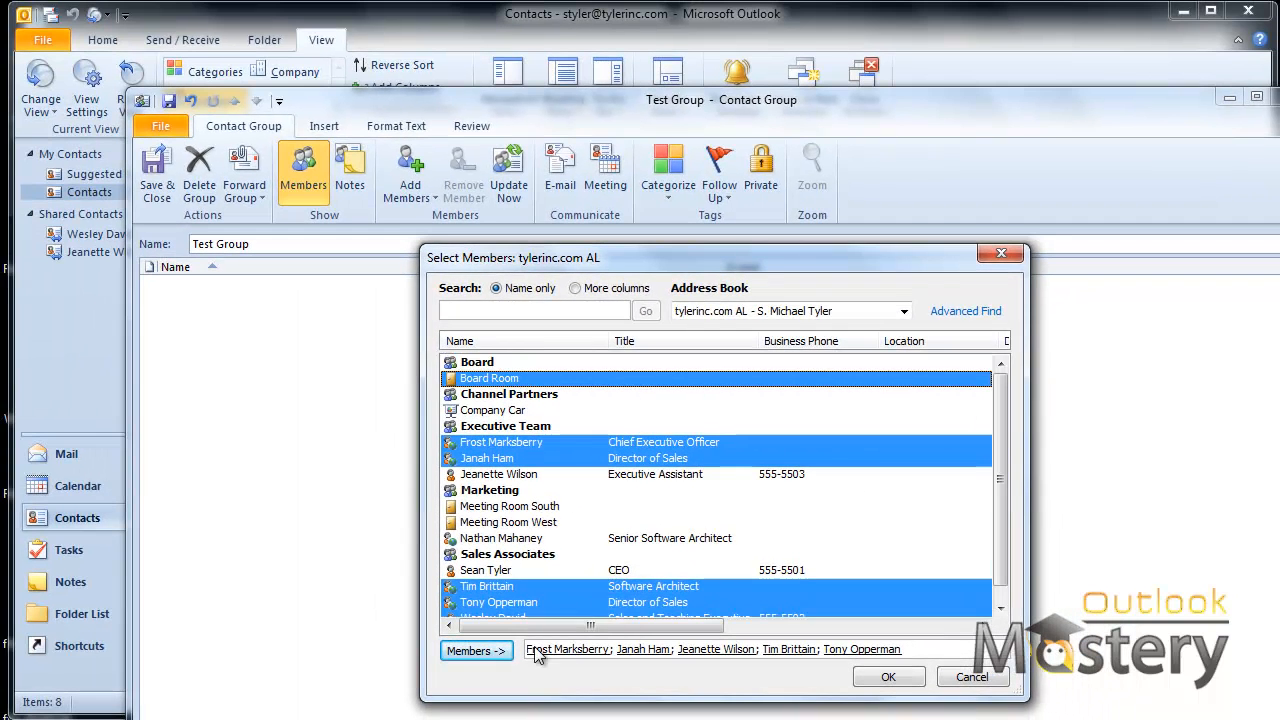
Accept the chosen members and save Test Group, and reopen the group to review its membership.
{"action": "left_click", "coordinate": [888, 677]}
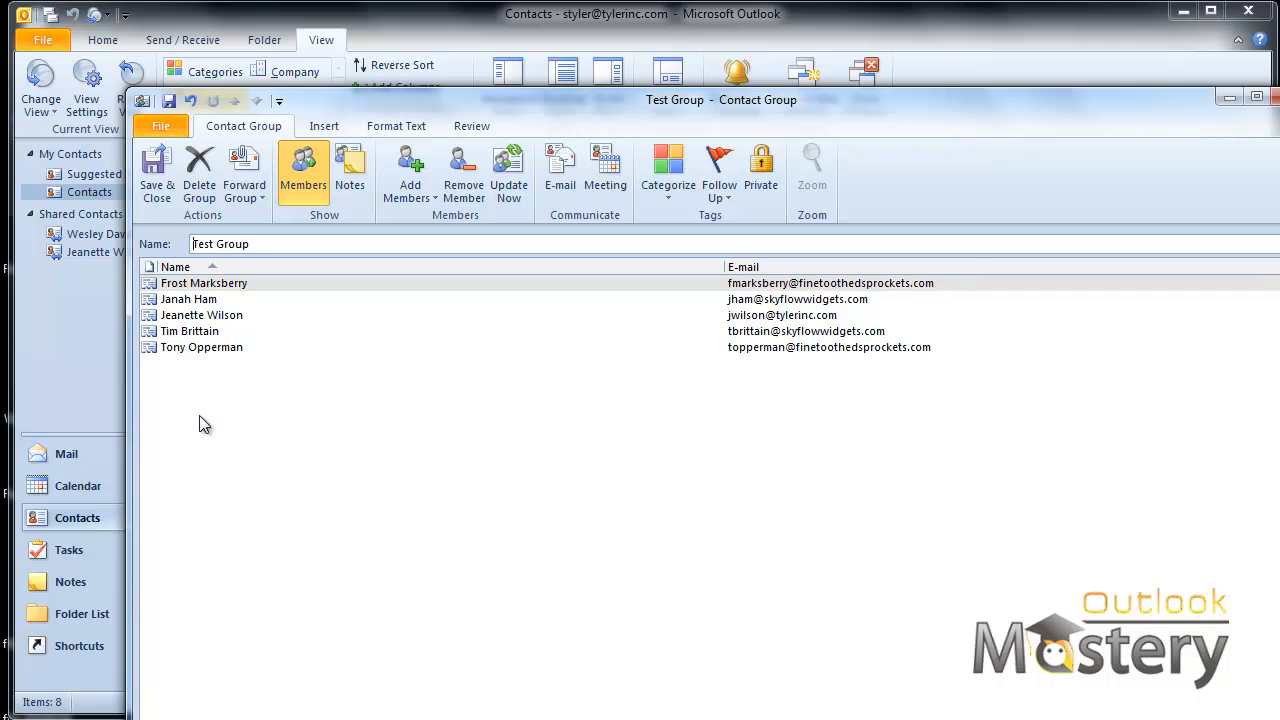
{"action": "left_click", "coordinate": [157, 172]}
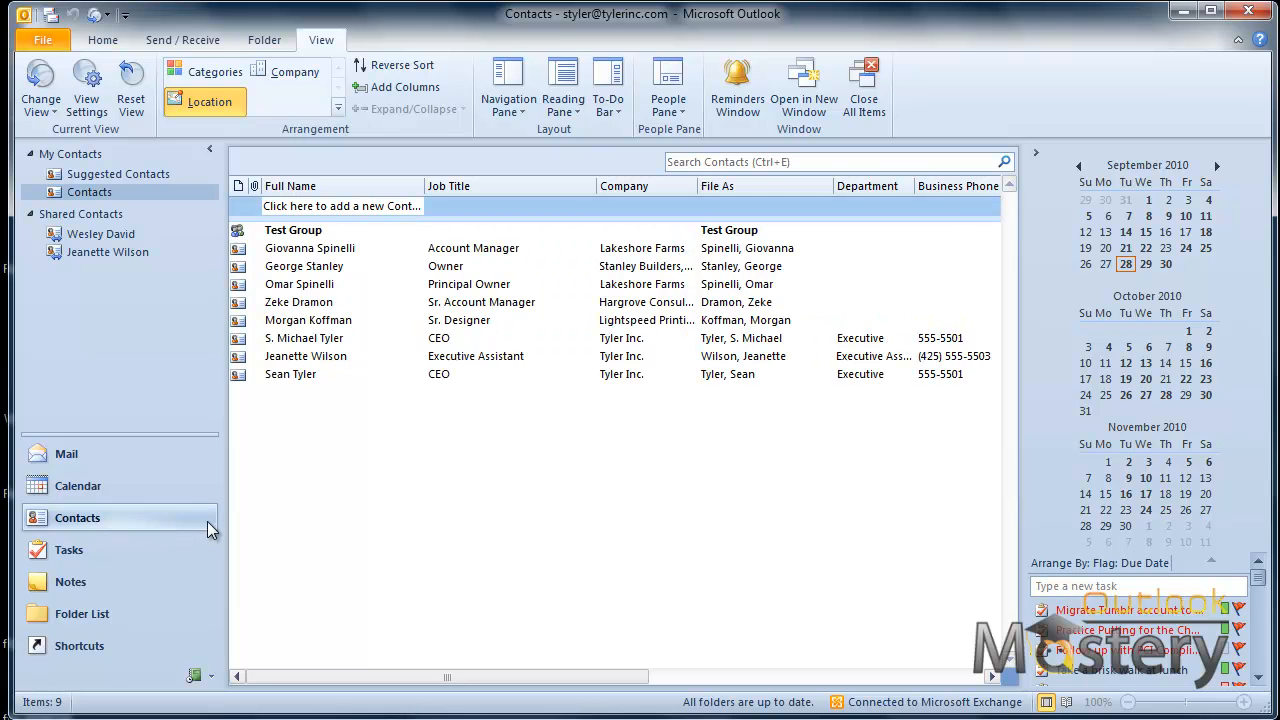
{"action": "double_click", "coordinate": [312, 233]}
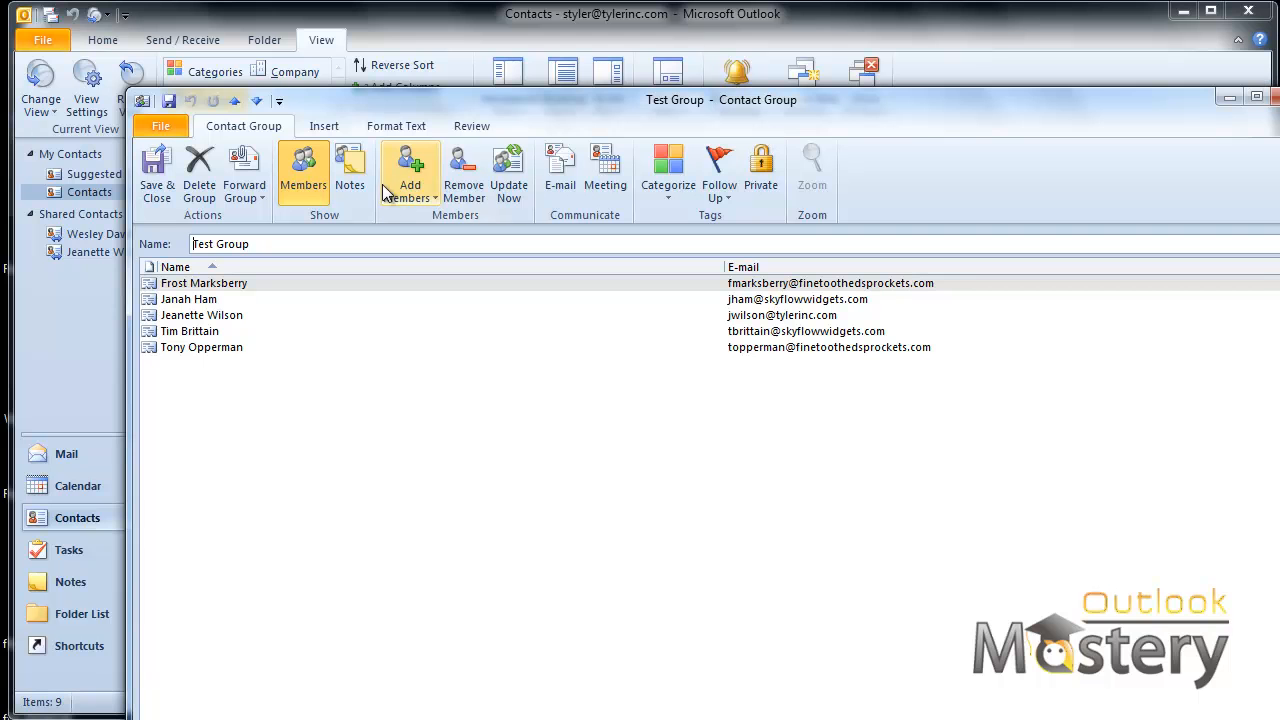
{"action": "left_click", "coordinate": [1277, 97]}
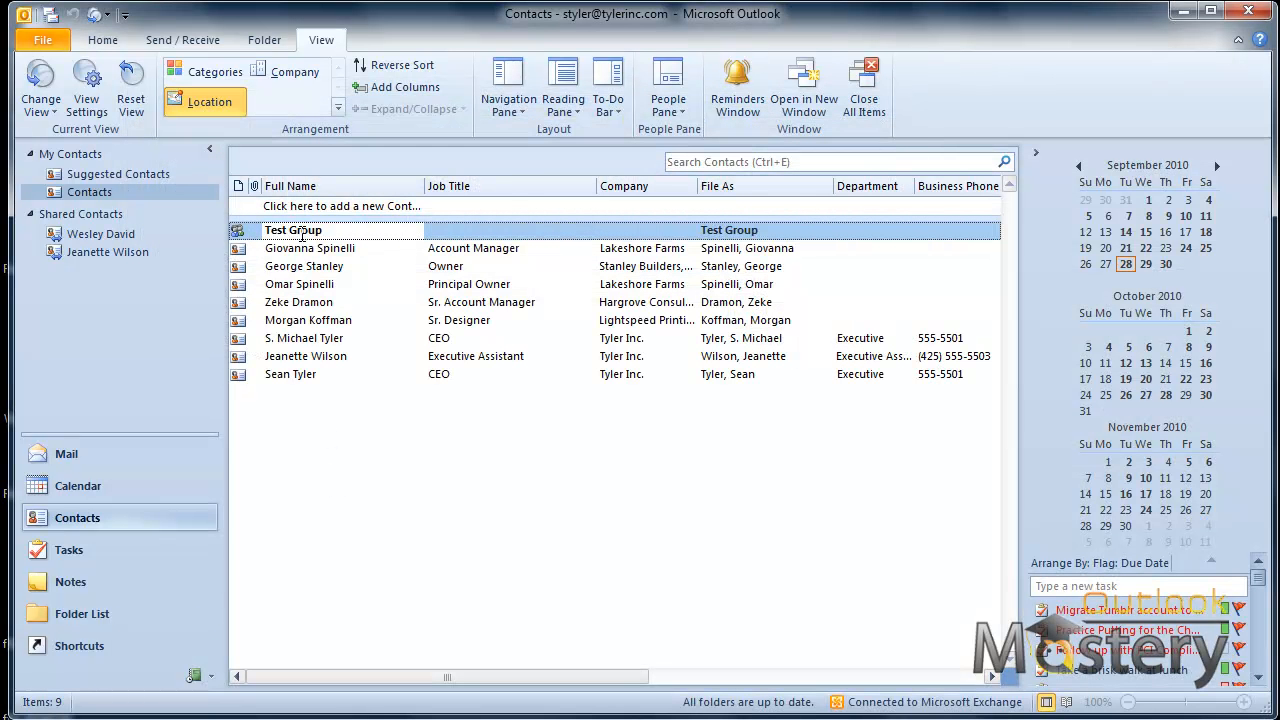
Create a new e-mail message addressed to Test Group from the contacts list.
{"action": "right_click", "coordinate": [302, 236]}
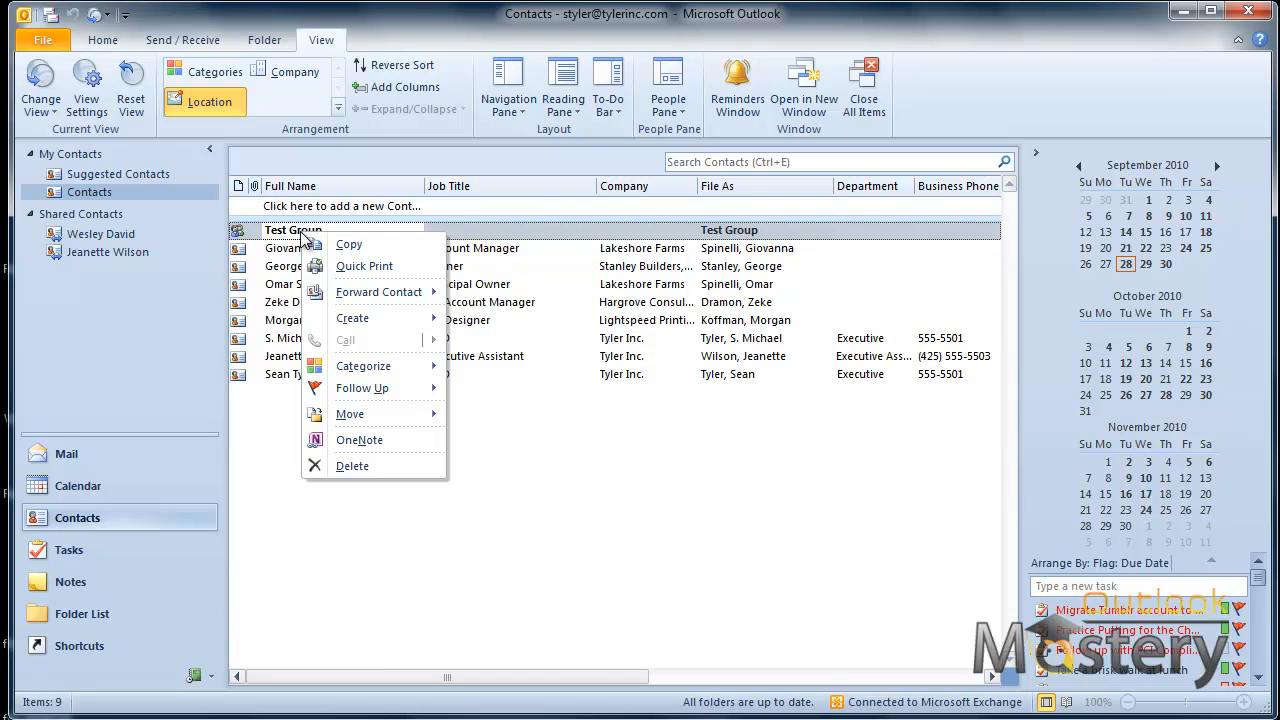
{"action": "mouse_move", "coordinate": [385, 323]}
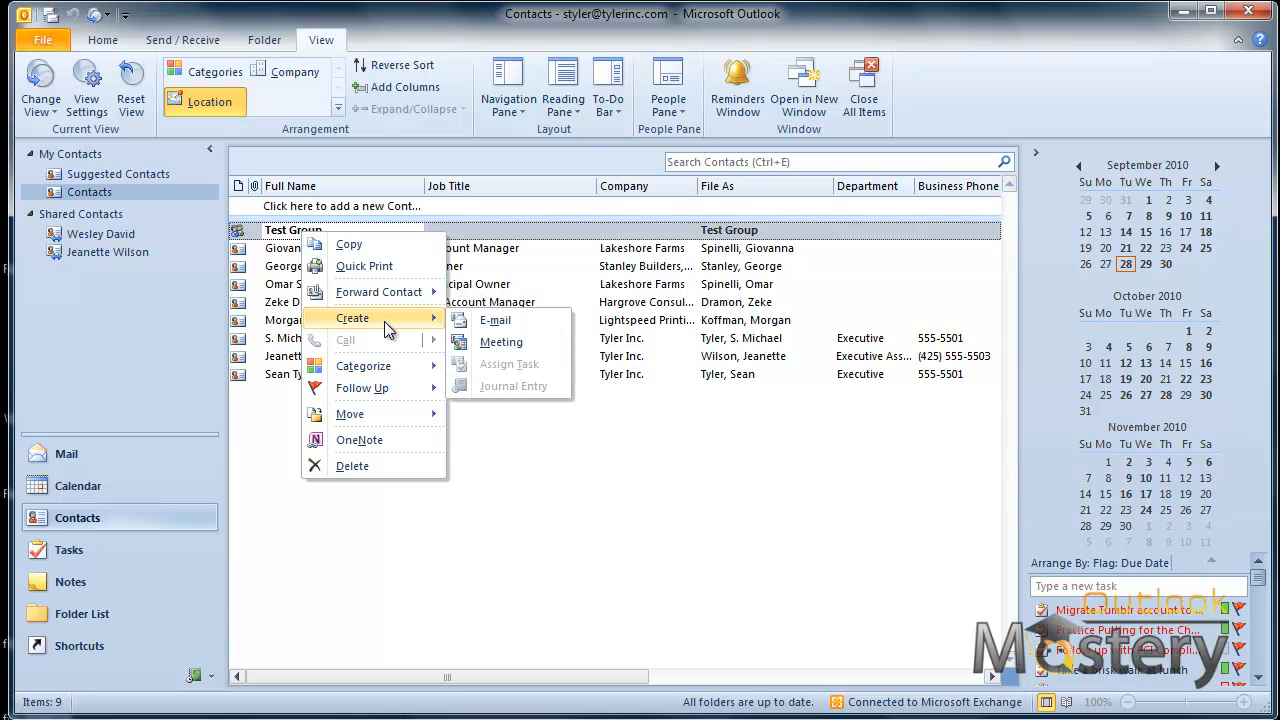
{"action": "left_click", "coordinate": [495, 320]}
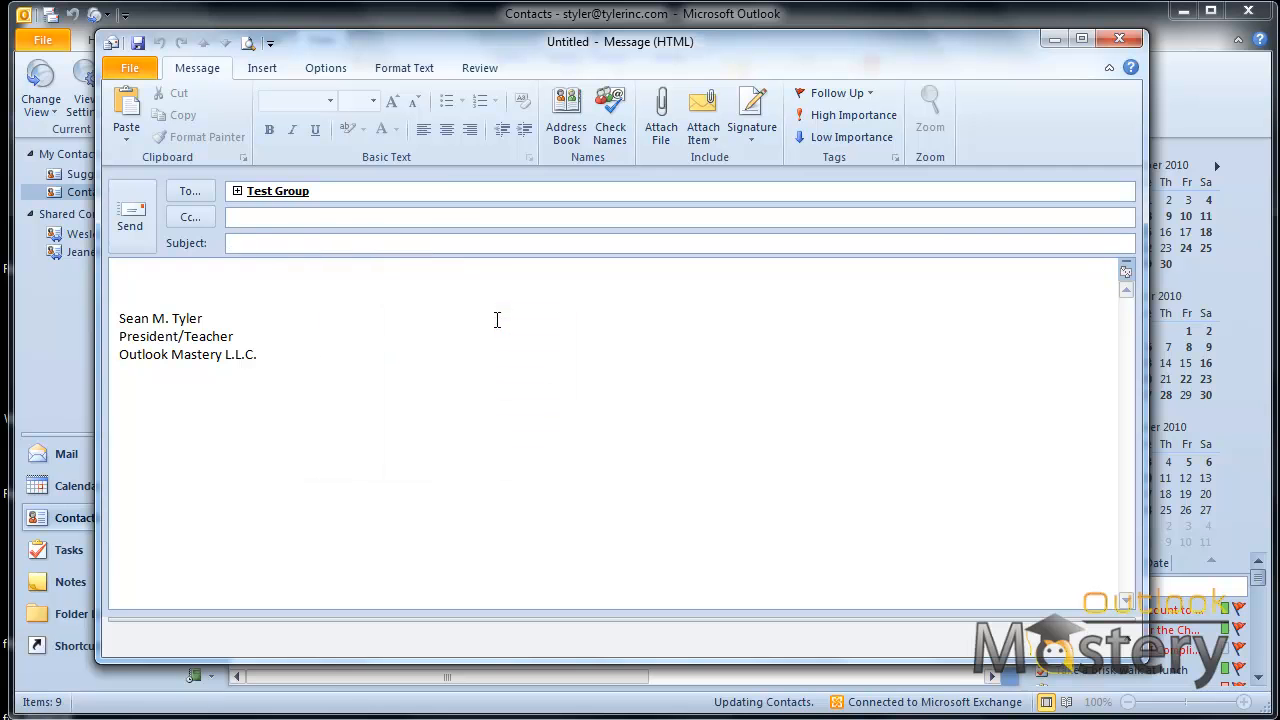
Expand Test Group into its individual members in the message's recipients, and close the message without saving it.
{"action": "left_click", "coordinate": [237, 191]}
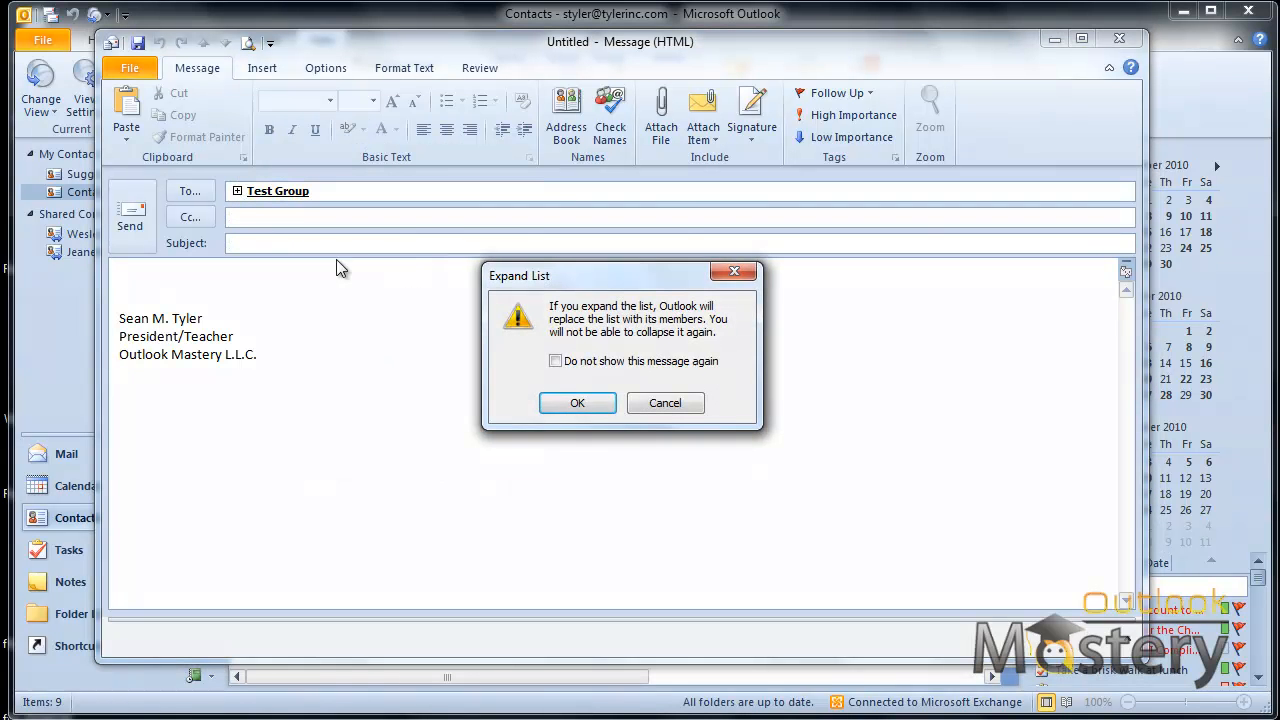
{"action": "left_click", "coordinate": [578, 404]}
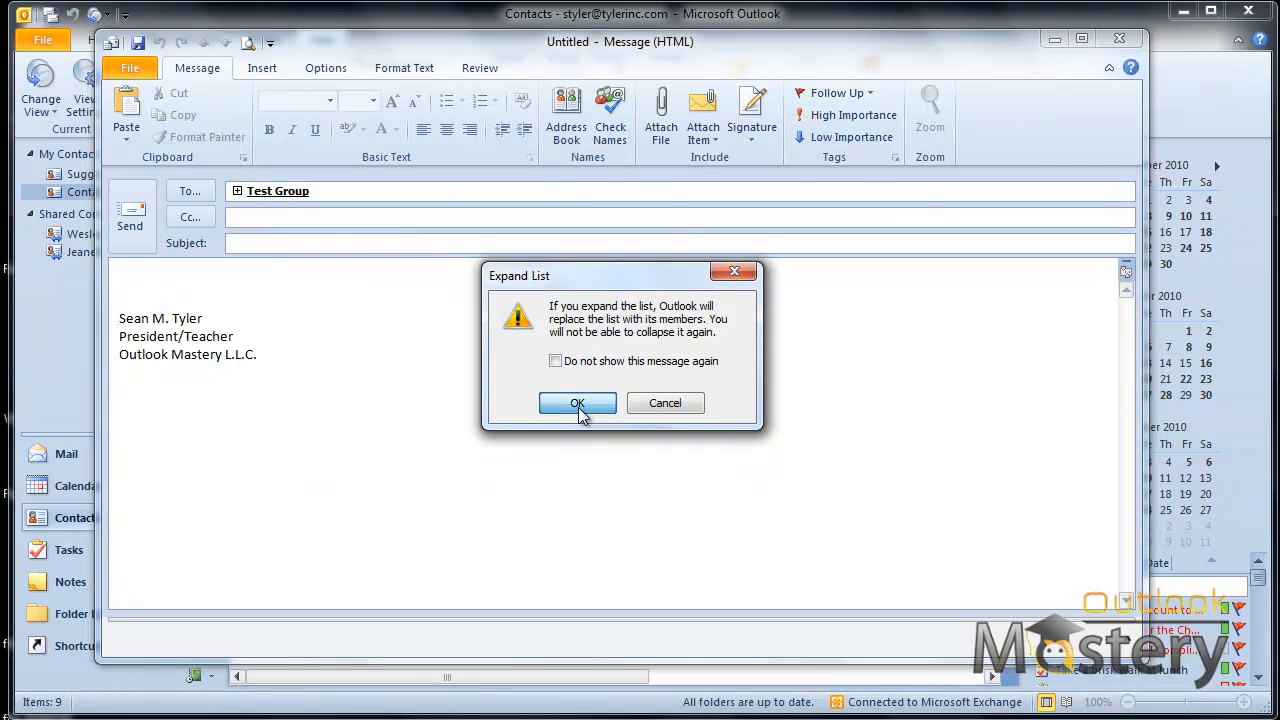
{"action": "left_click", "coordinate": [1117, 40]}
{"action": "left_click", "coordinate": [803, 489]}
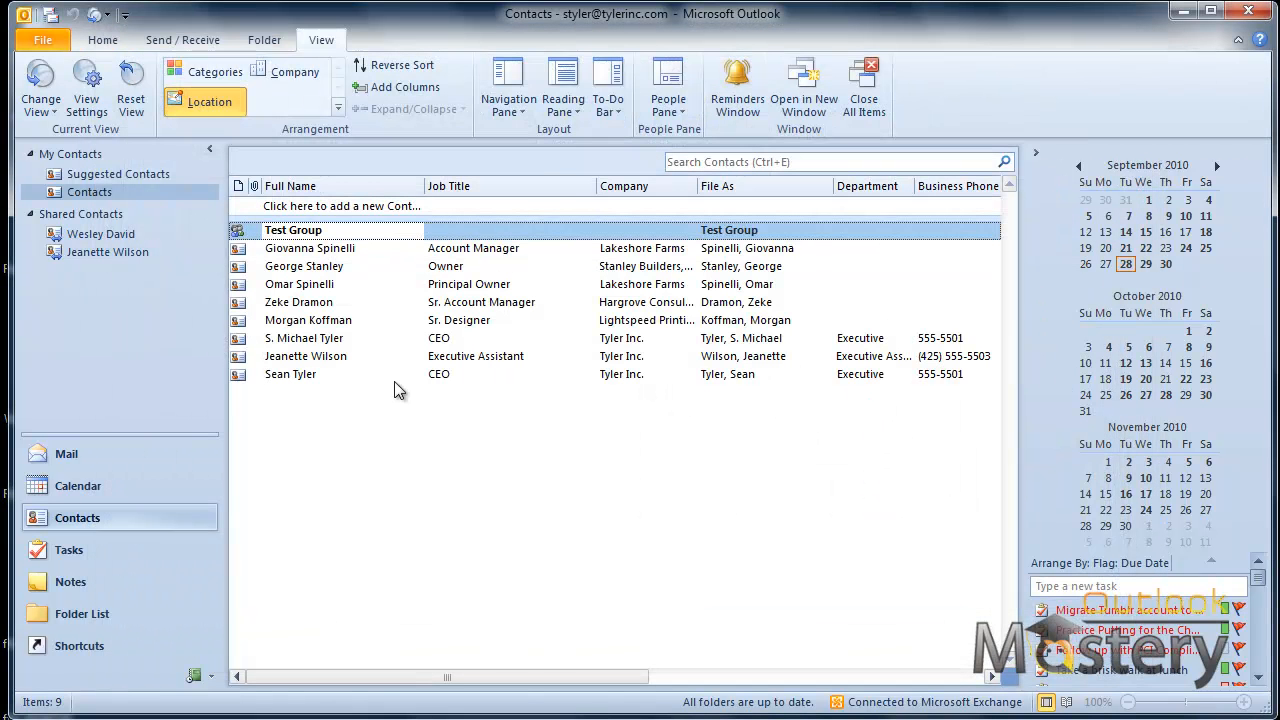
Show the Reading Pane beside the contacts list and view the details of the individual contacts one after another.
{"action": "left_click", "coordinate": [572, 106]}
{"action": "left_click", "coordinate": [591, 134]}
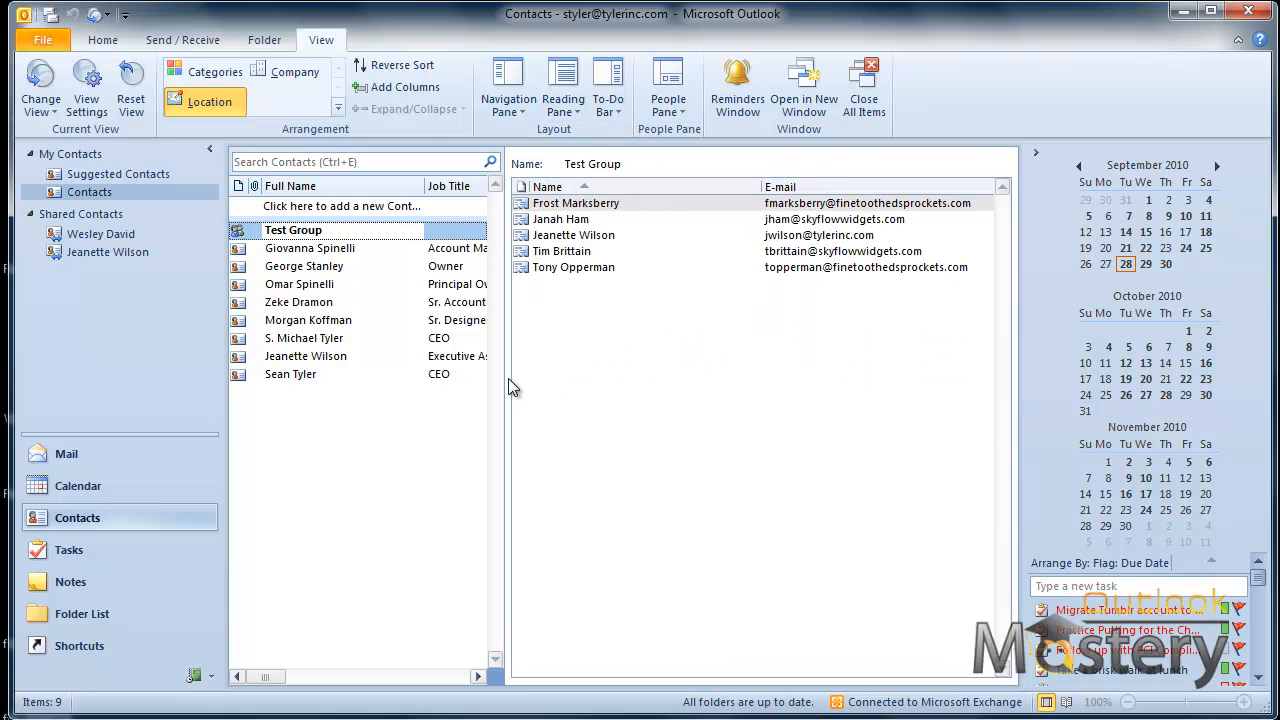
{"action": "left_click", "coordinate": [349, 252]}
{"action": "left_click", "coordinate": [338, 268]}
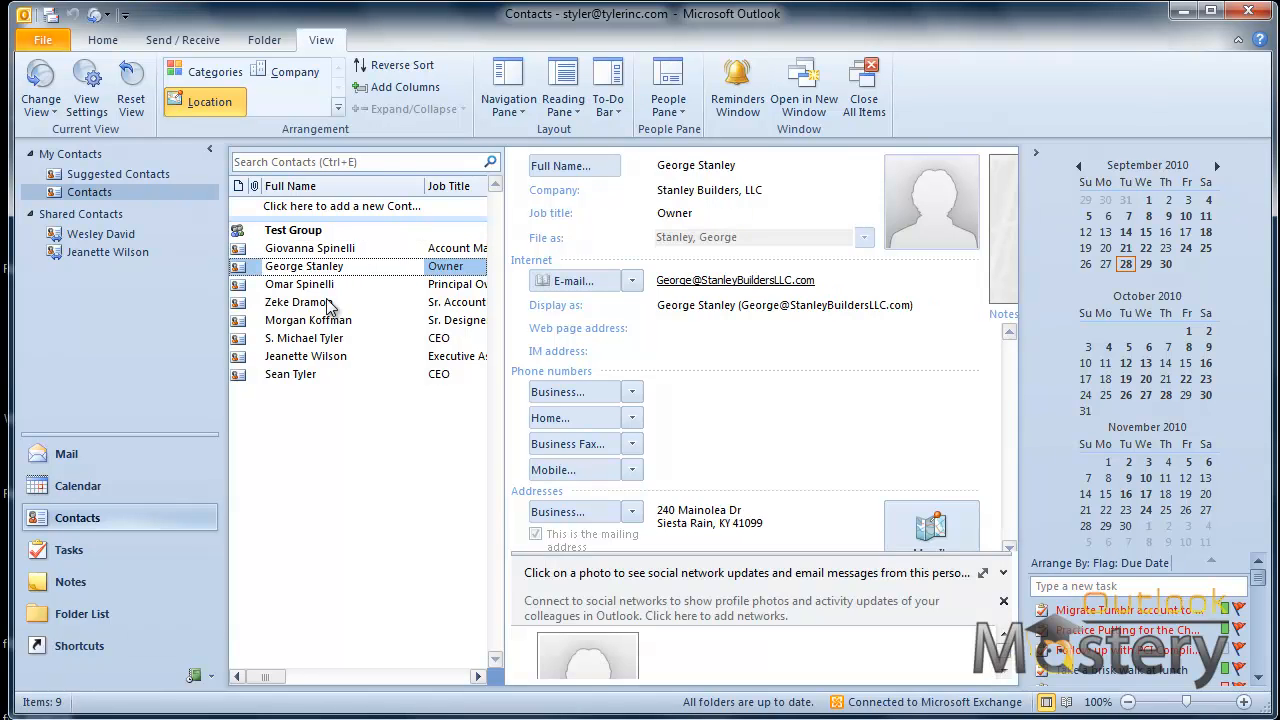
{"action": "left_click", "coordinate": [332, 286]}
{"action": "left_click", "coordinate": [328, 304]}
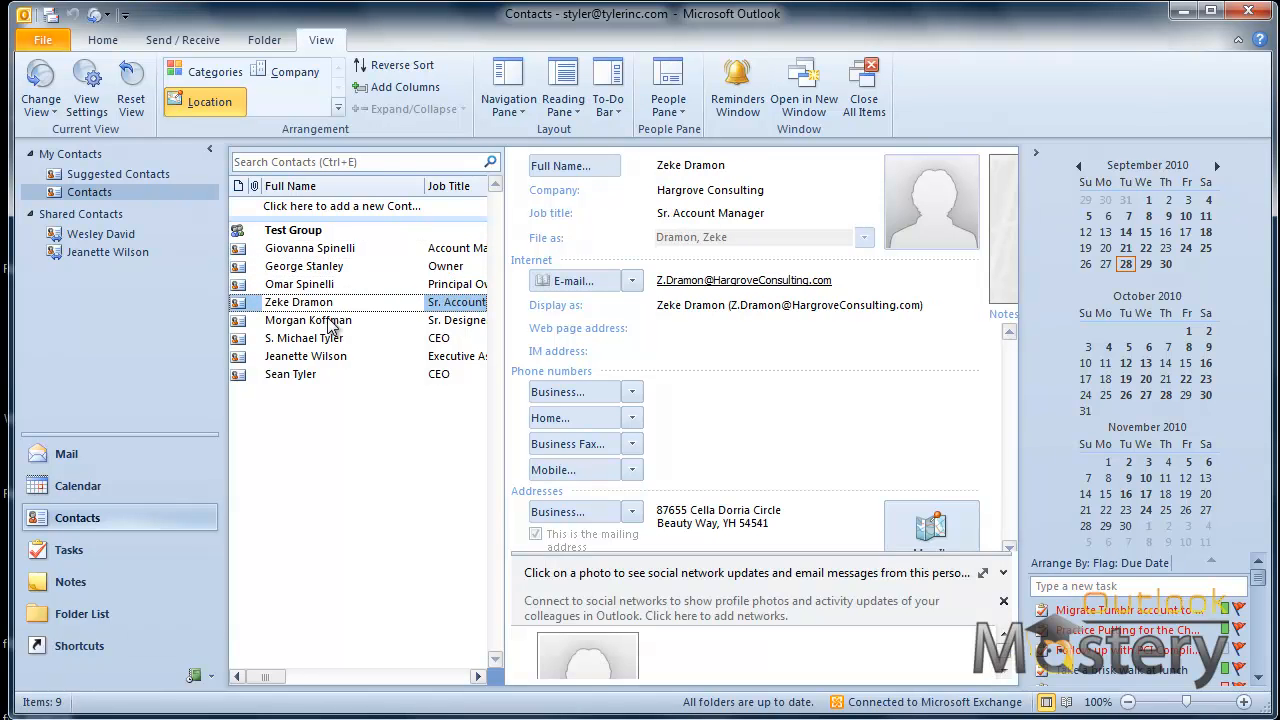
{"action": "left_click", "coordinate": [332, 322]}
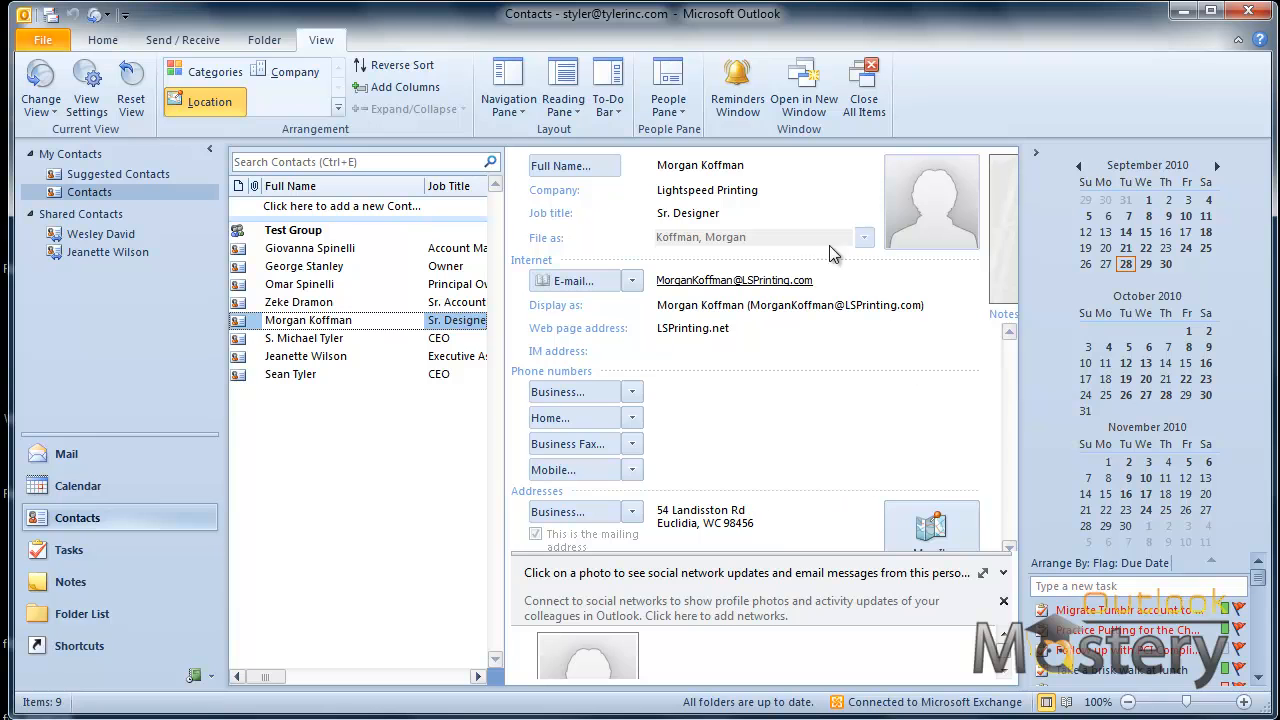
{"action": "left_click", "coordinate": [313, 340]}
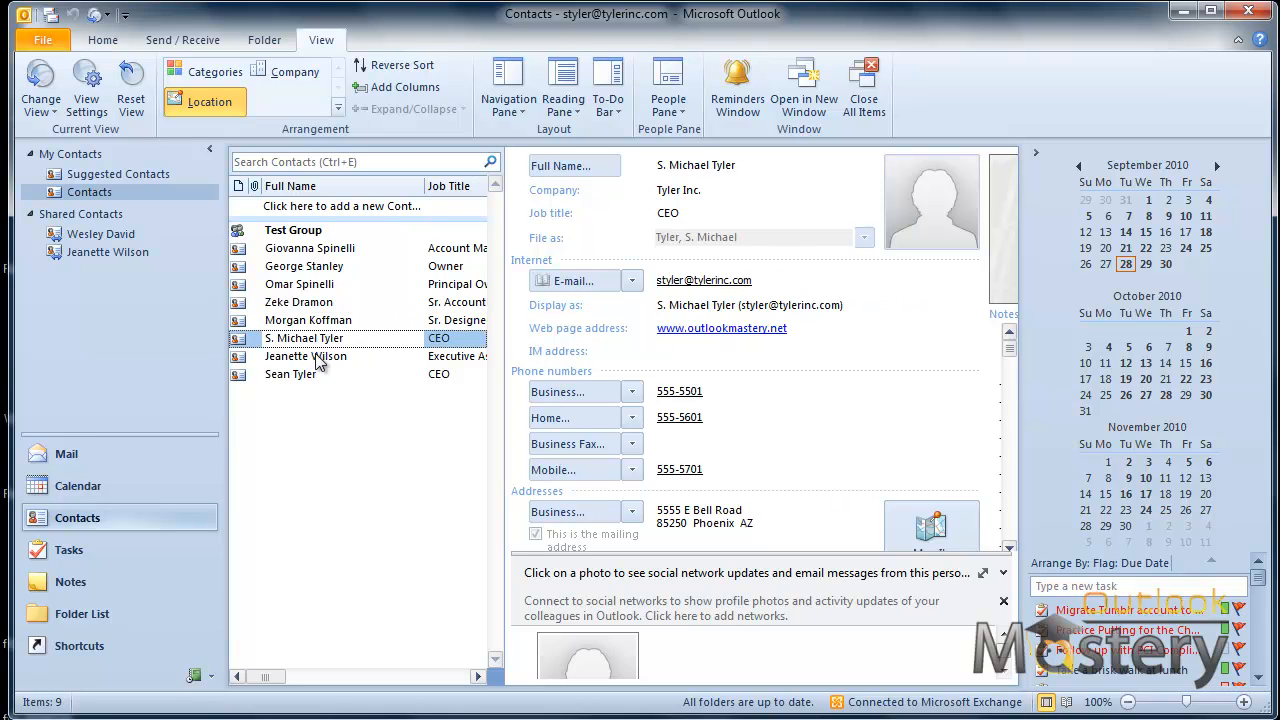
{"action": "left_click", "coordinate": [317, 357]}
{"action": "left_click", "coordinate": [313, 374]}
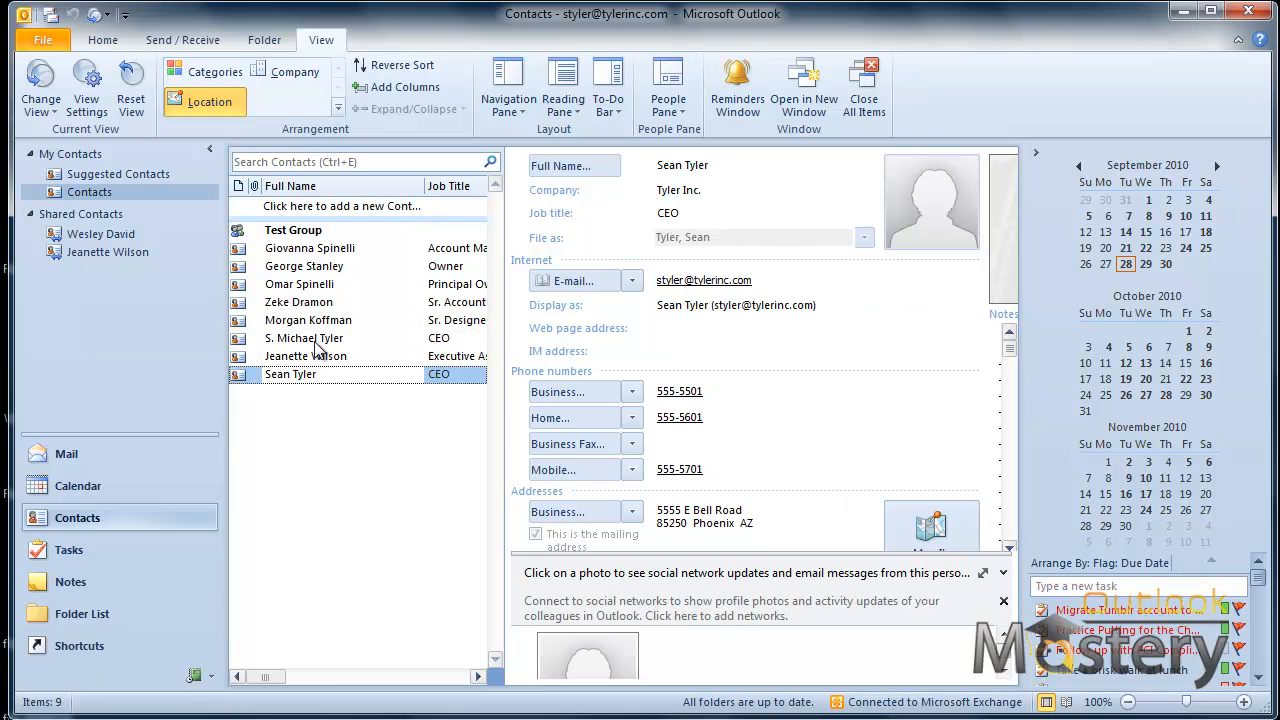
Arrange the contacts by Categories and start a task assignment for the Hargrove Consulting Sr. Account Manager.
{"action": "left_click", "coordinate": [332, 302]}
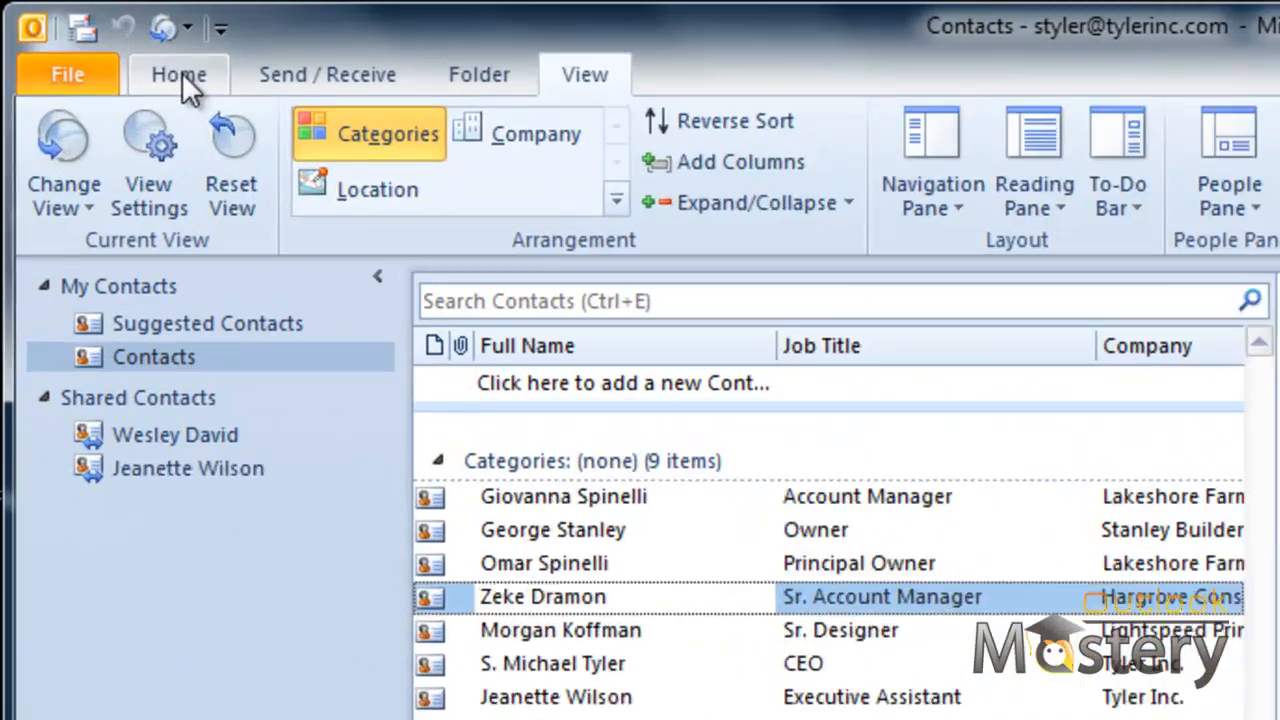
{"action": "left_click", "coordinate": [109, 43]}
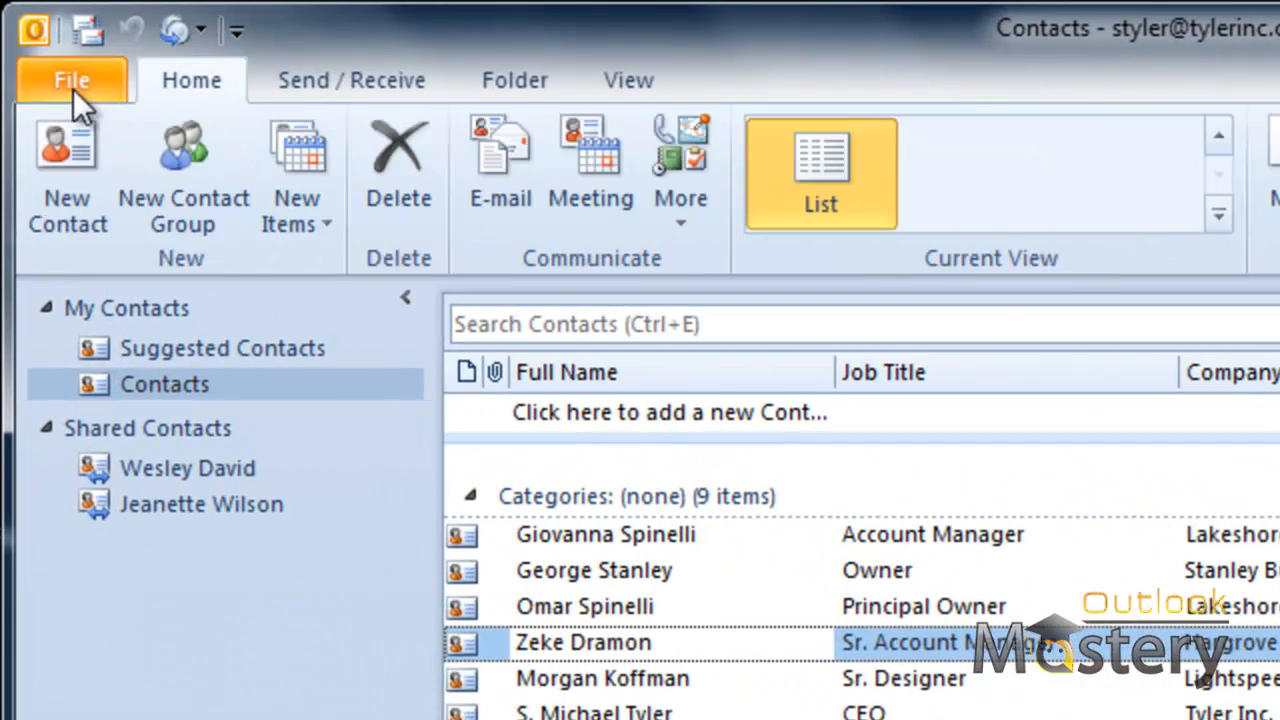
{"action": "left_click", "coordinate": [57, 195]}
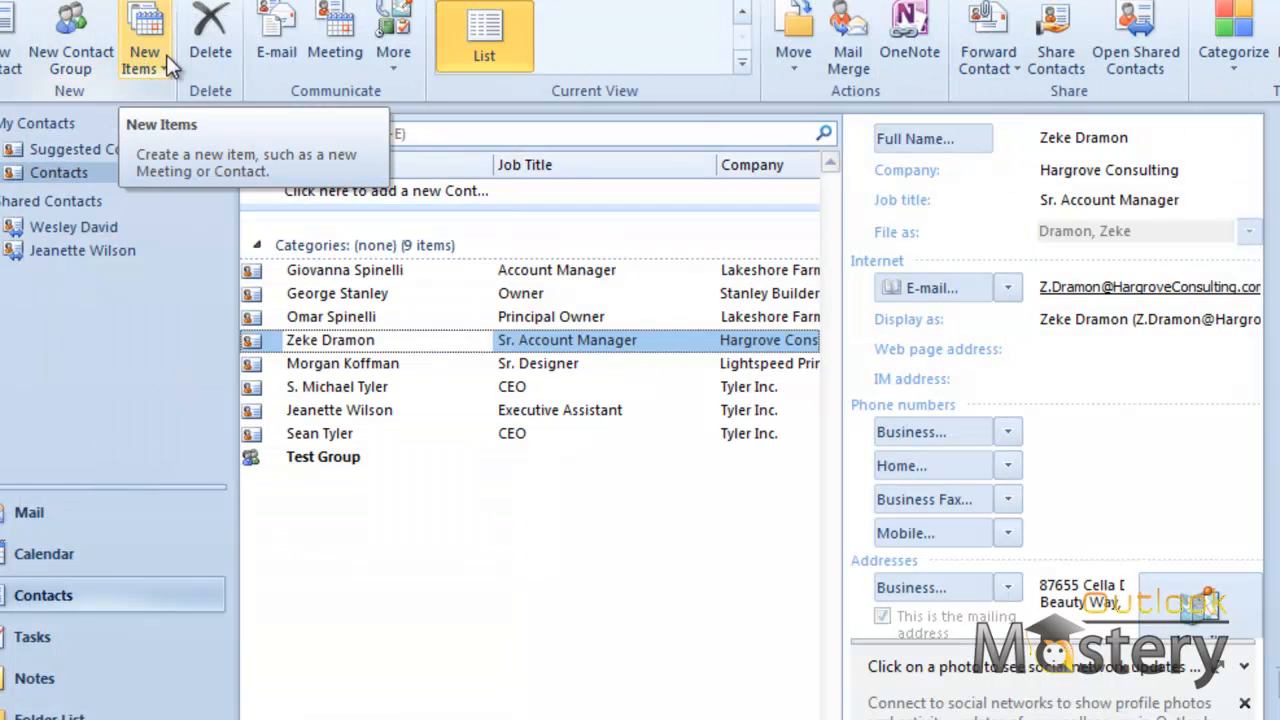
{"action": "left_click", "coordinate": [405, 60]}
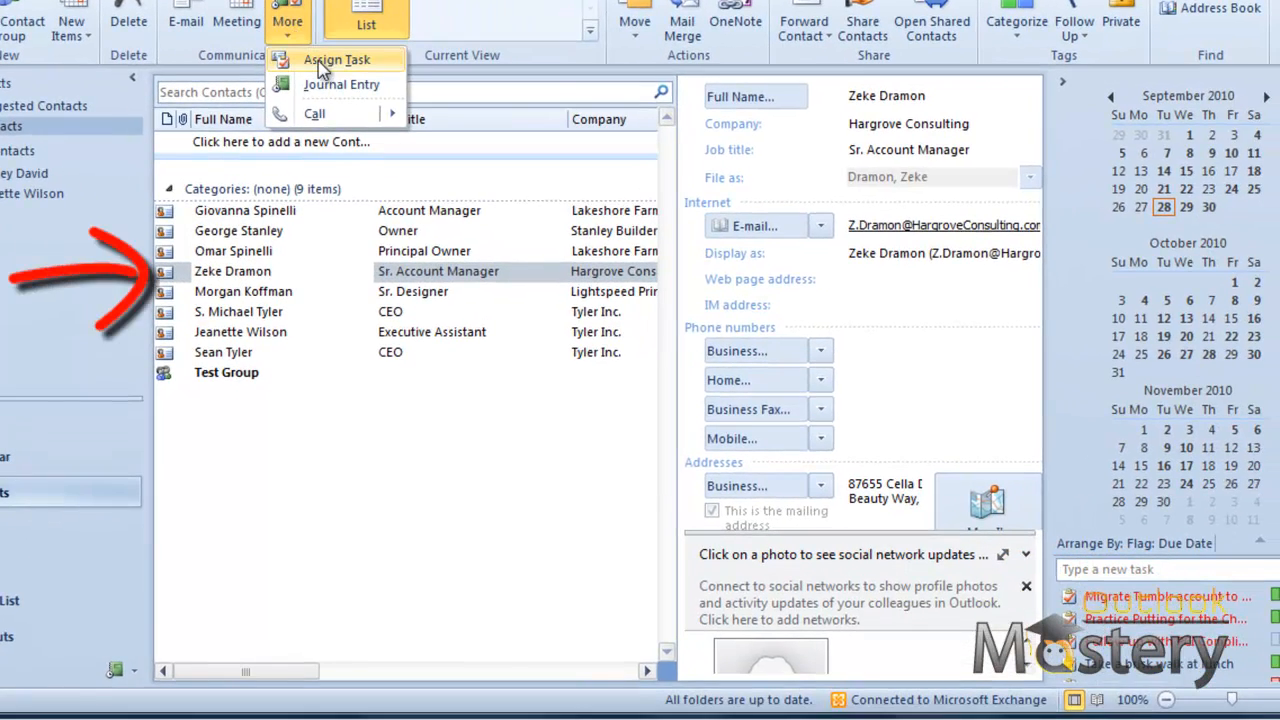
{"action": "left_click", "coordinate": [316, 61]}
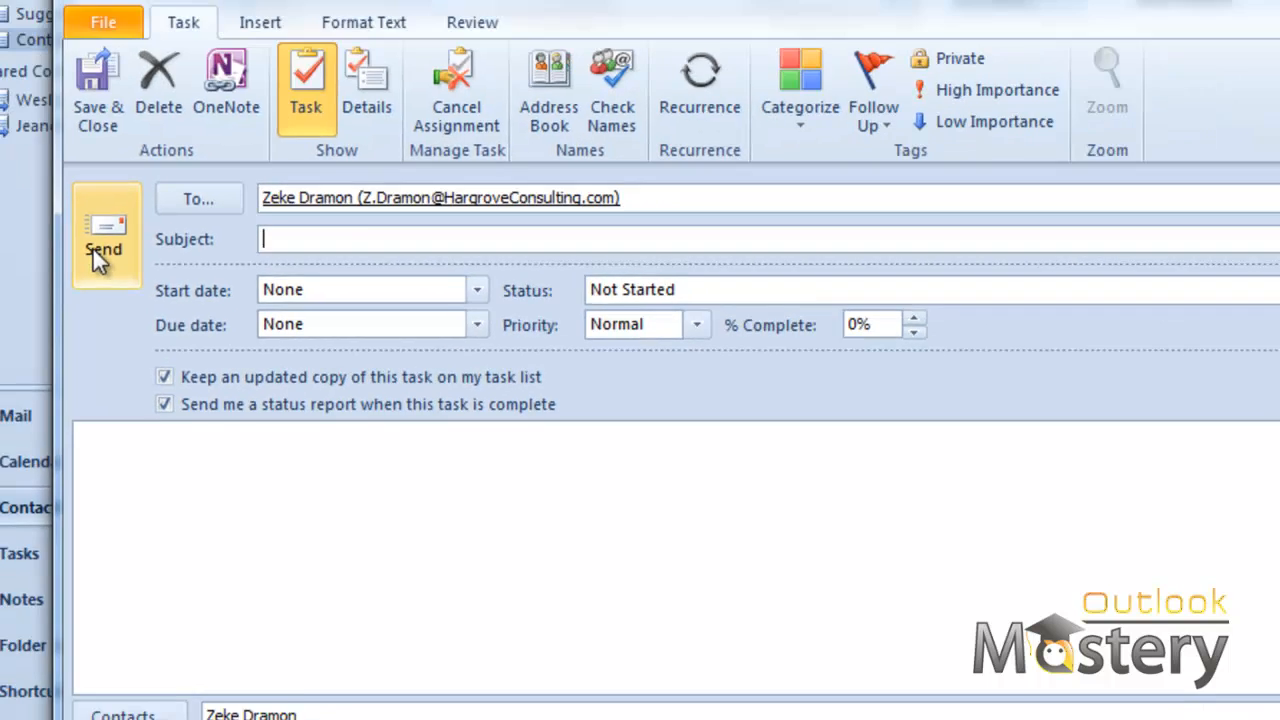
Try to send the task request without a subject, decline sending it, and close the task without saving.
{"action": "left_click", "coordinate": [93, 249]}
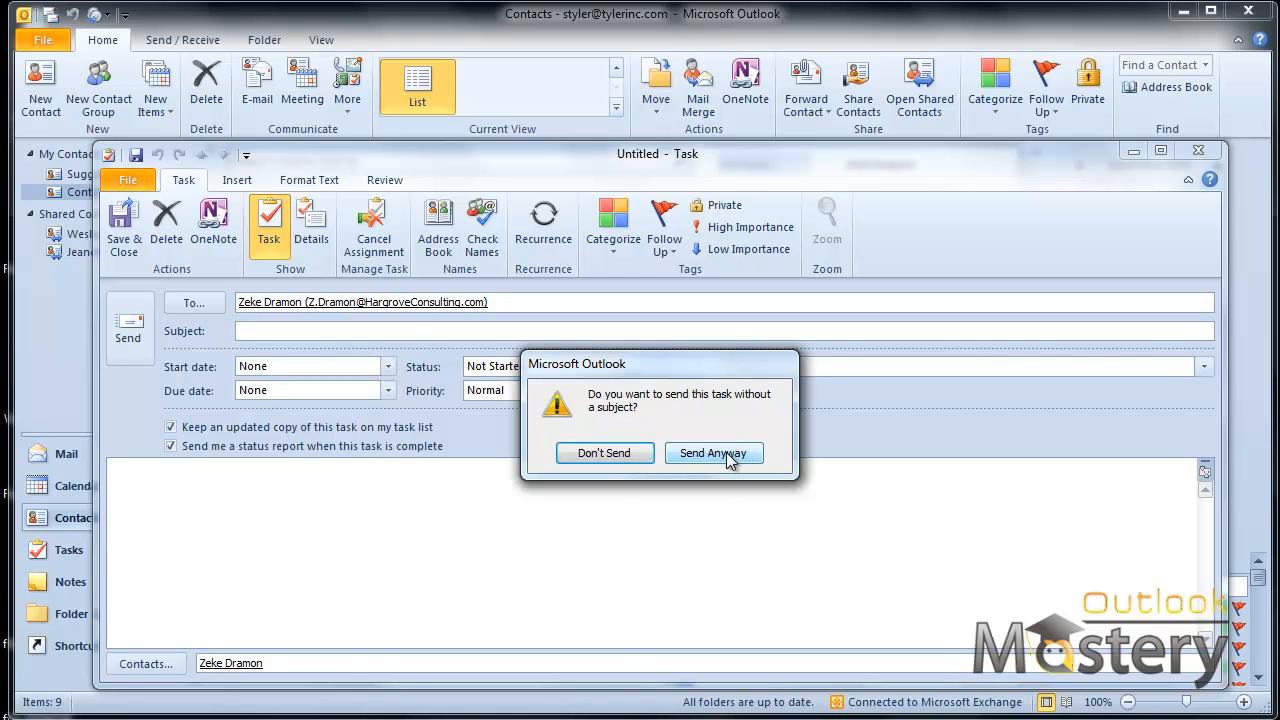
{"action": "left_click", "coordinate": [636, 456]}
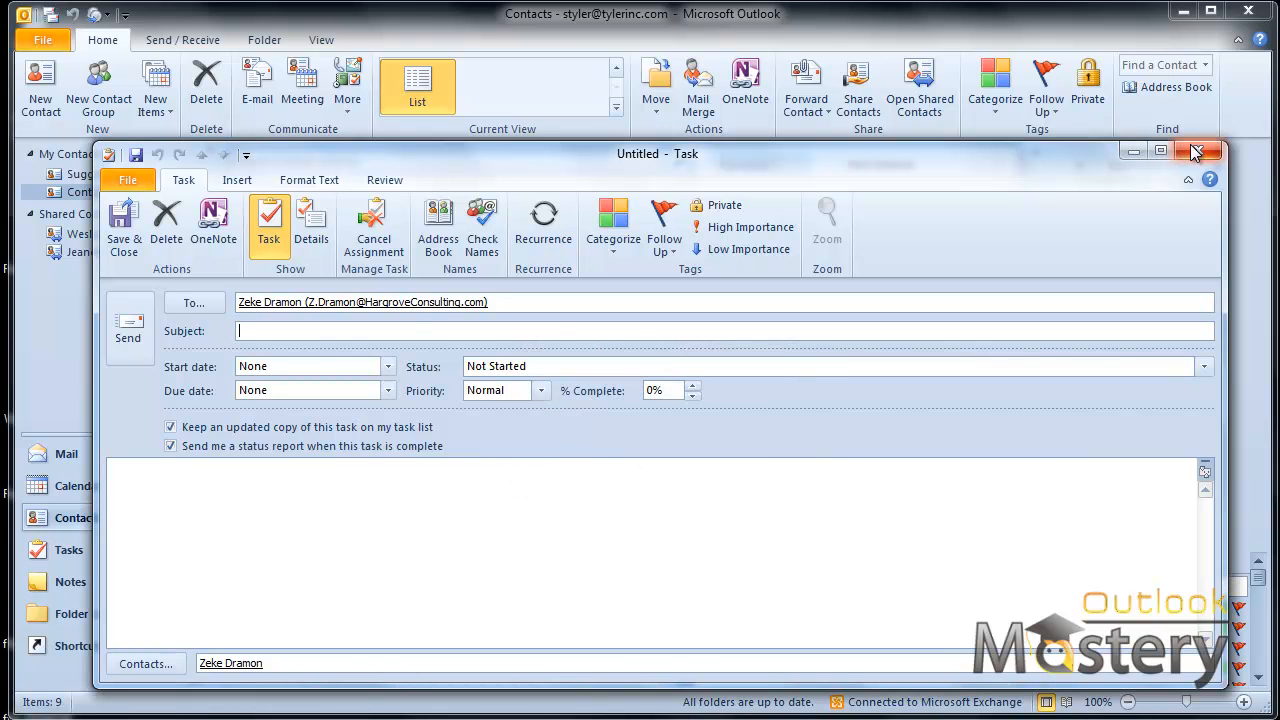
{"action": "left_click", "coordinate": [1195, 152]}
{"action": "left_click", "coordinate": [808, 494]}
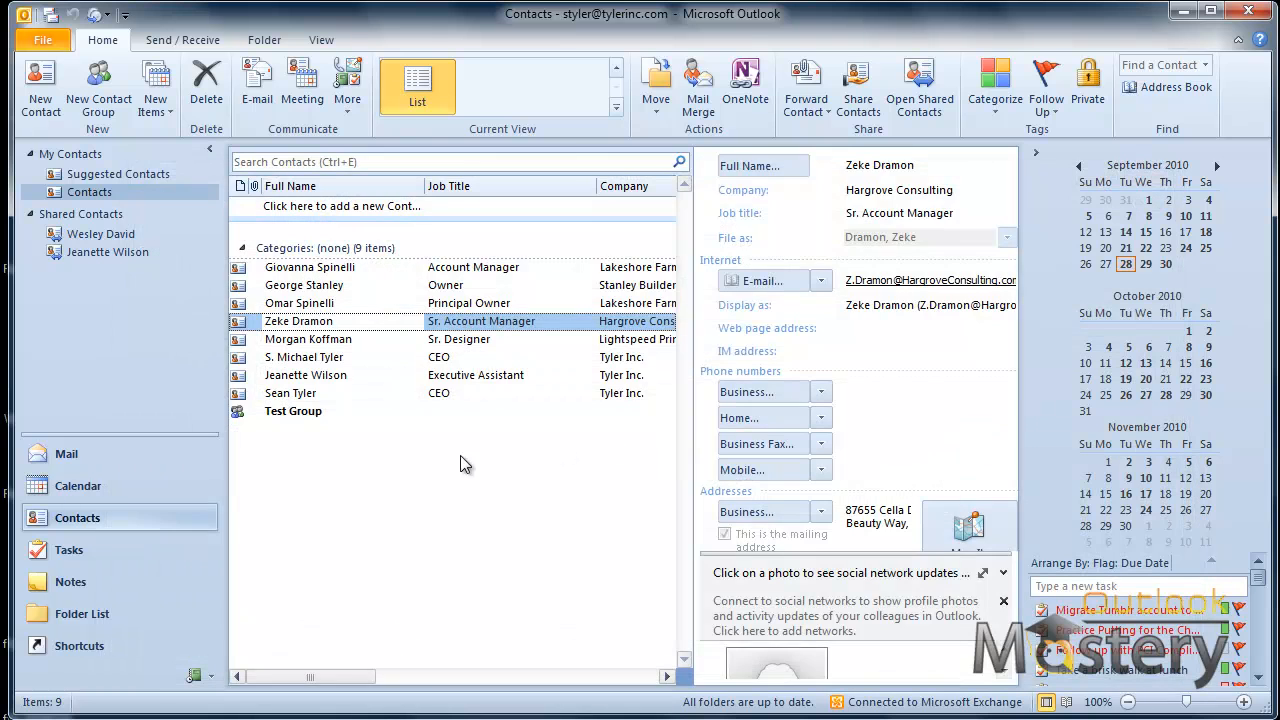
Switch to the Tasks To-Do List, then narrow and minimize the Navigation Pane.
{"action": "left_click", "coordinate": [120, 552]}
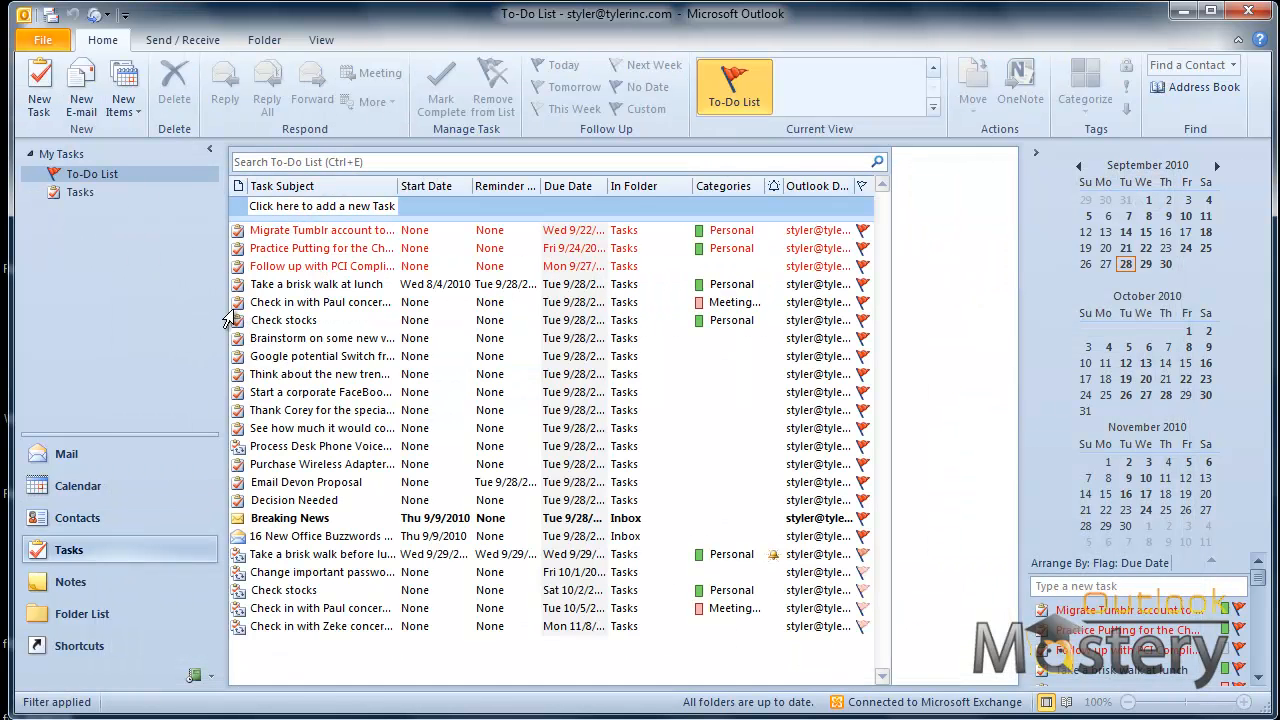
{"action": "left_click_drag", "start_coordinate": [225, 318], "coordinate": [171, 318]}
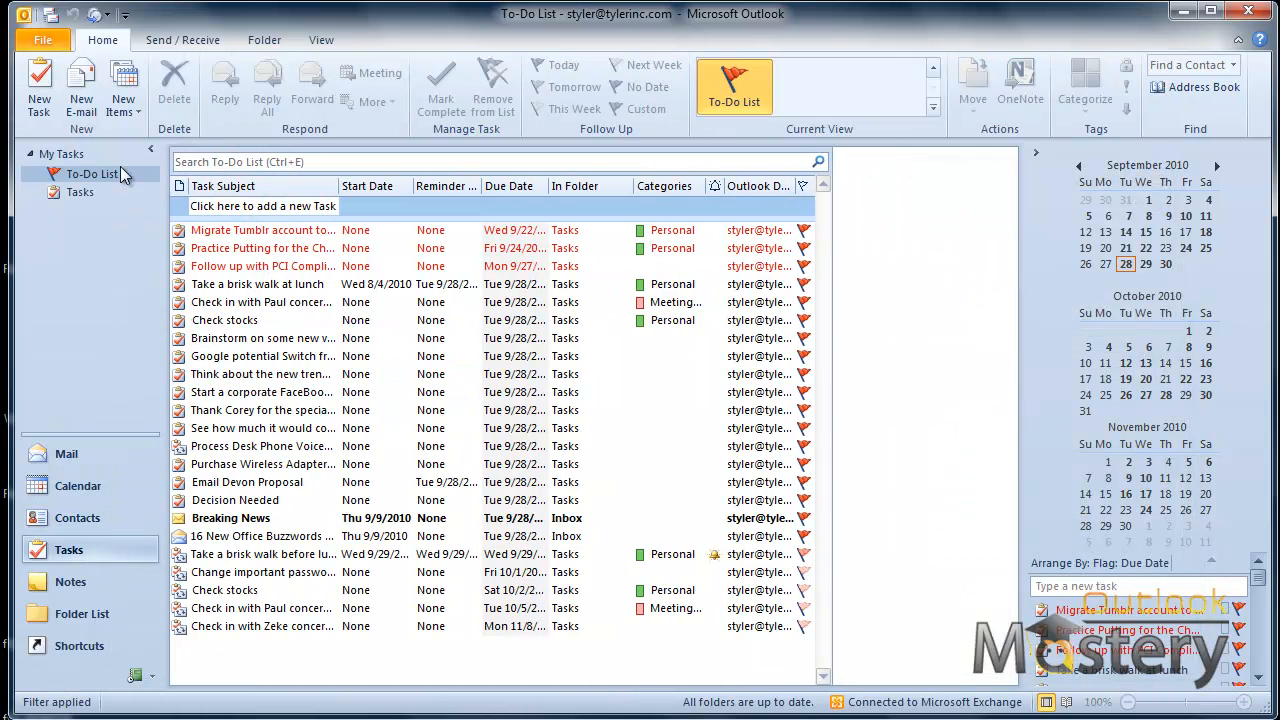
{"action": "left_click", "coordinate": [152, 157]}
Search the To-Do List for "stocks" and clear the search.
{"action": "left_click", "coordinate": [165, 161]}
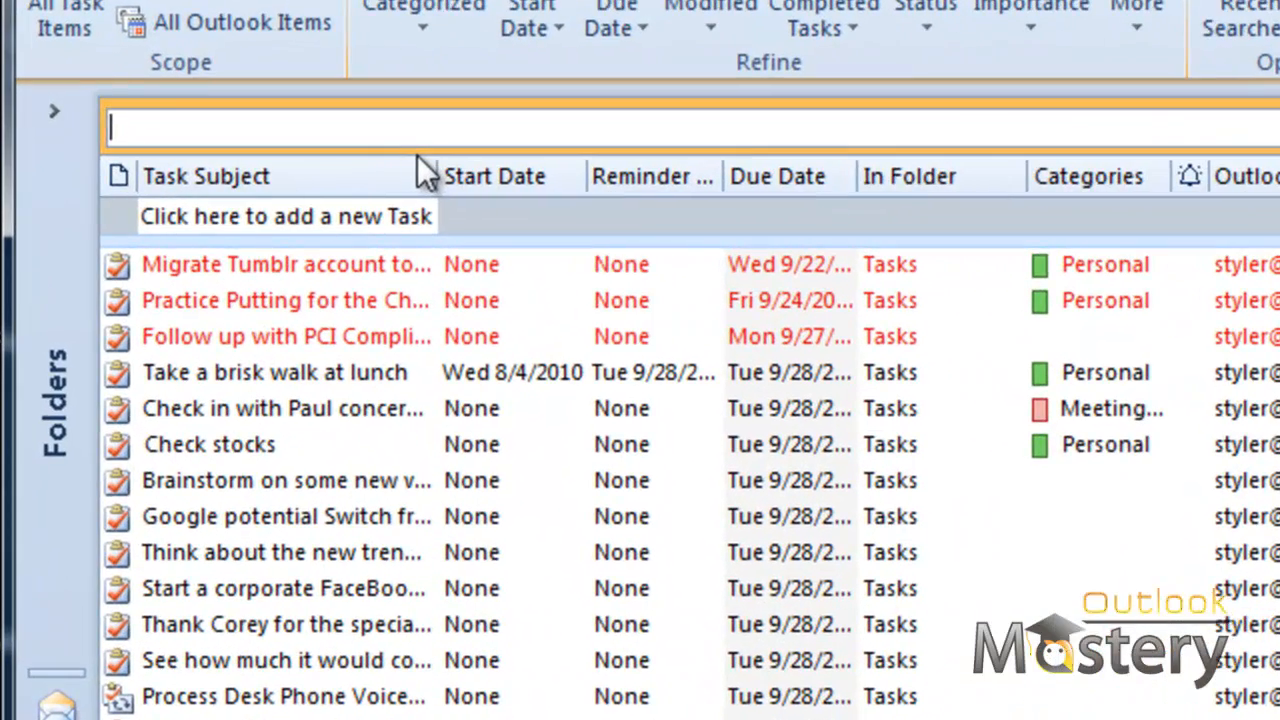
{"action": "type", "text": "stocks"}
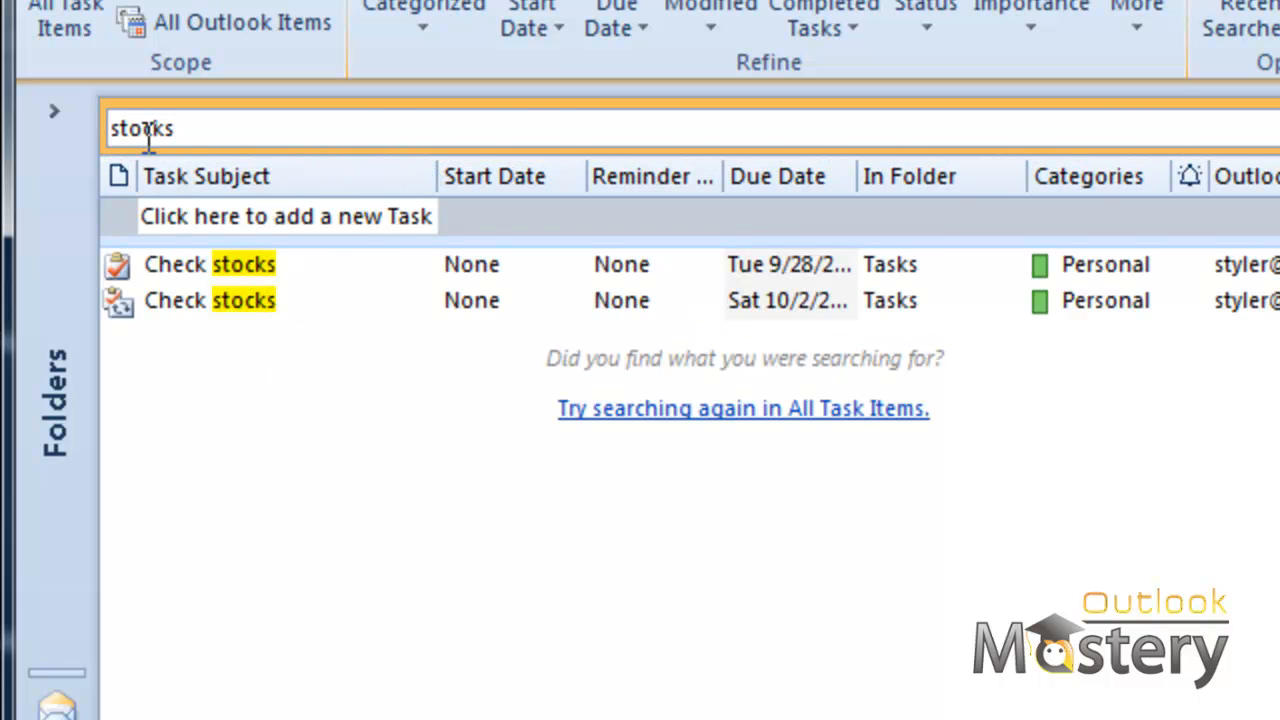
{"action": "key", "text": "BackSpace"}
{"action": "key", "text": "BackSpace"}
{"action": "key", "text": "BackSpace"}
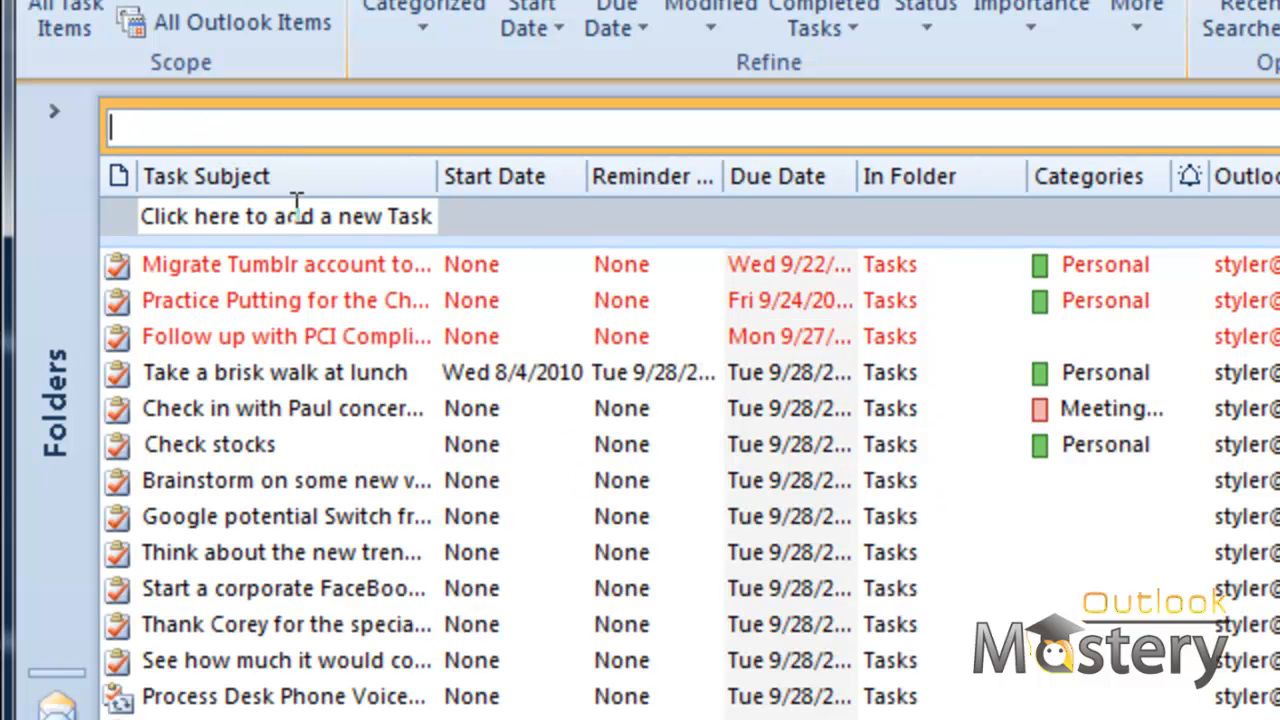
Adjust the To-Do List's column widths, including a wider Due Date column, and remove the Start Date column.
{"action": "mouse_move", "coordinate": [432, 176]}
{"action": "left_mouse_down"}
{"action": "mouse_move", "coordinate": [340, 195]}
{"action": "mouse_move", "coordinate": [412, 183]}
{"action": "left_mouse_up"}
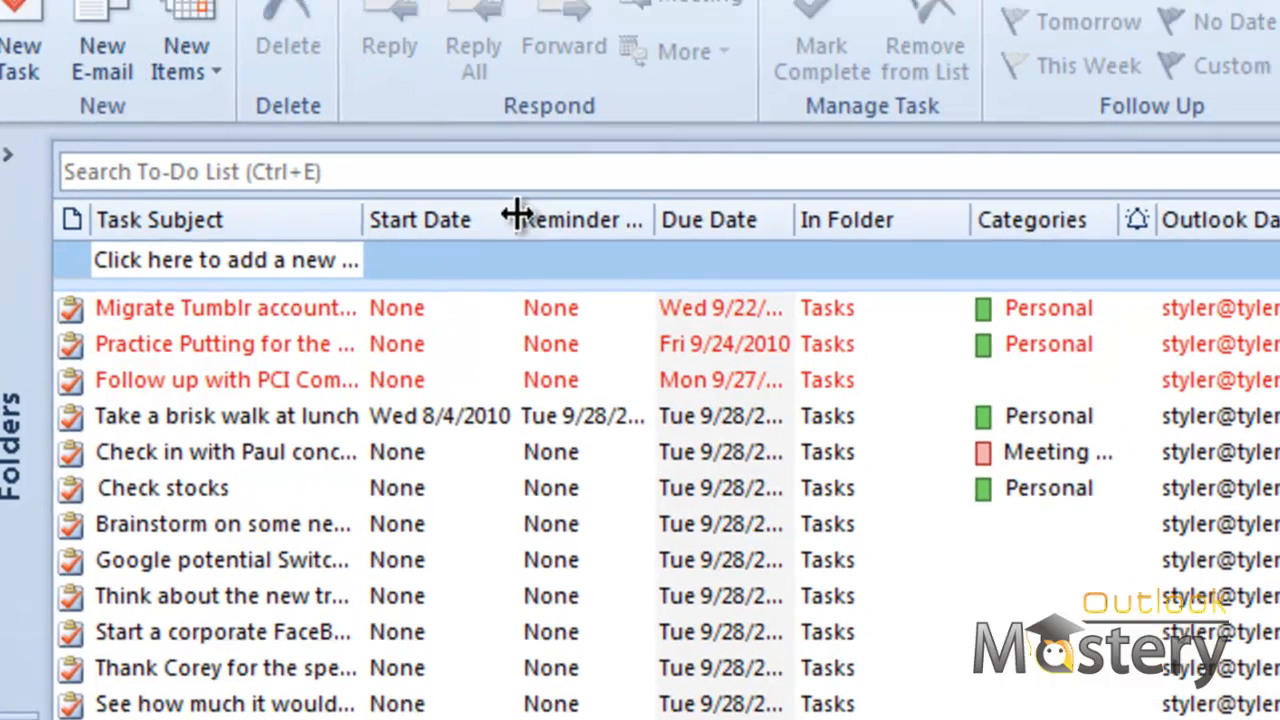
{"action": "left_click_drag", "start_coordinate": [564, 175], "coordinate": [627, 176]}
{"action": "left_click_drag", "start_coordinate": [425, 365], "coordinate": [424, 366]}
{"action": "left_click_drag", "start_coordinate": [333, 377], "coordinate": [366, 323]}
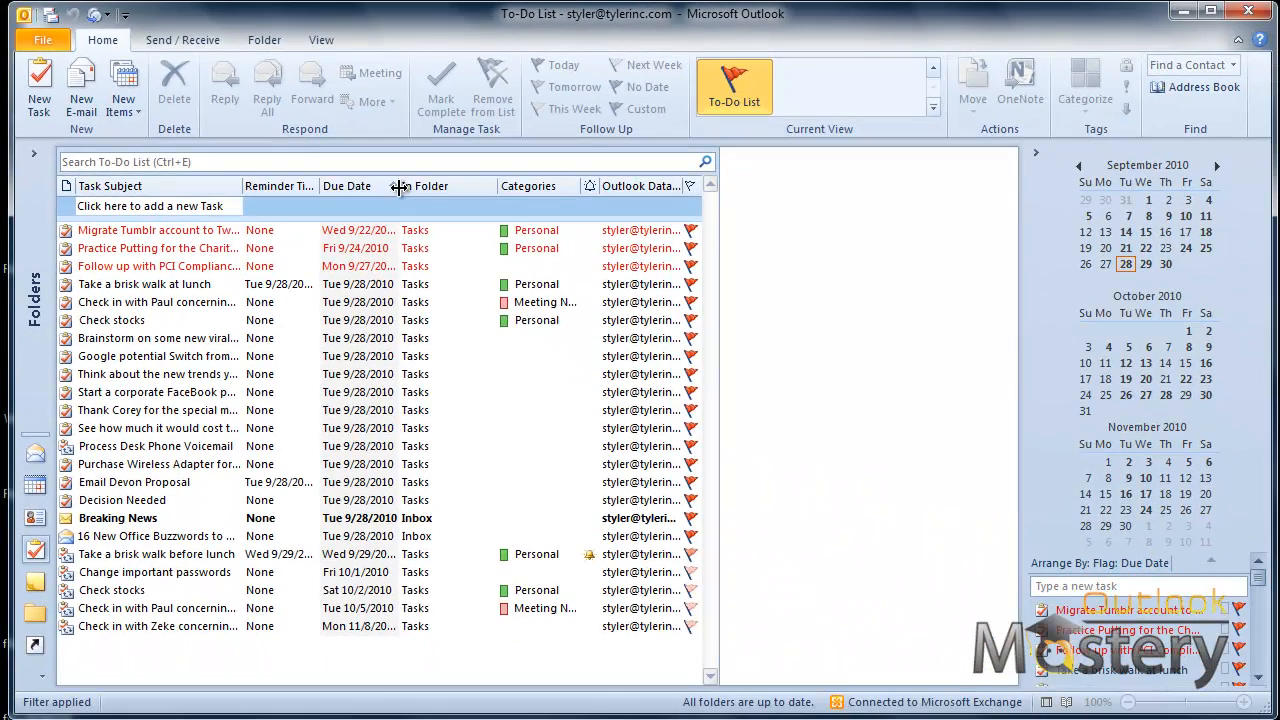
{"action": "left_click_drag", "start_coordinate": [399, 187], "coordinate": [427, 189]}
Turn on the Group by Box for the To-Do List and group the tasks by Due Date.
{"action": "right_click", "coordinate": [179, 192]}
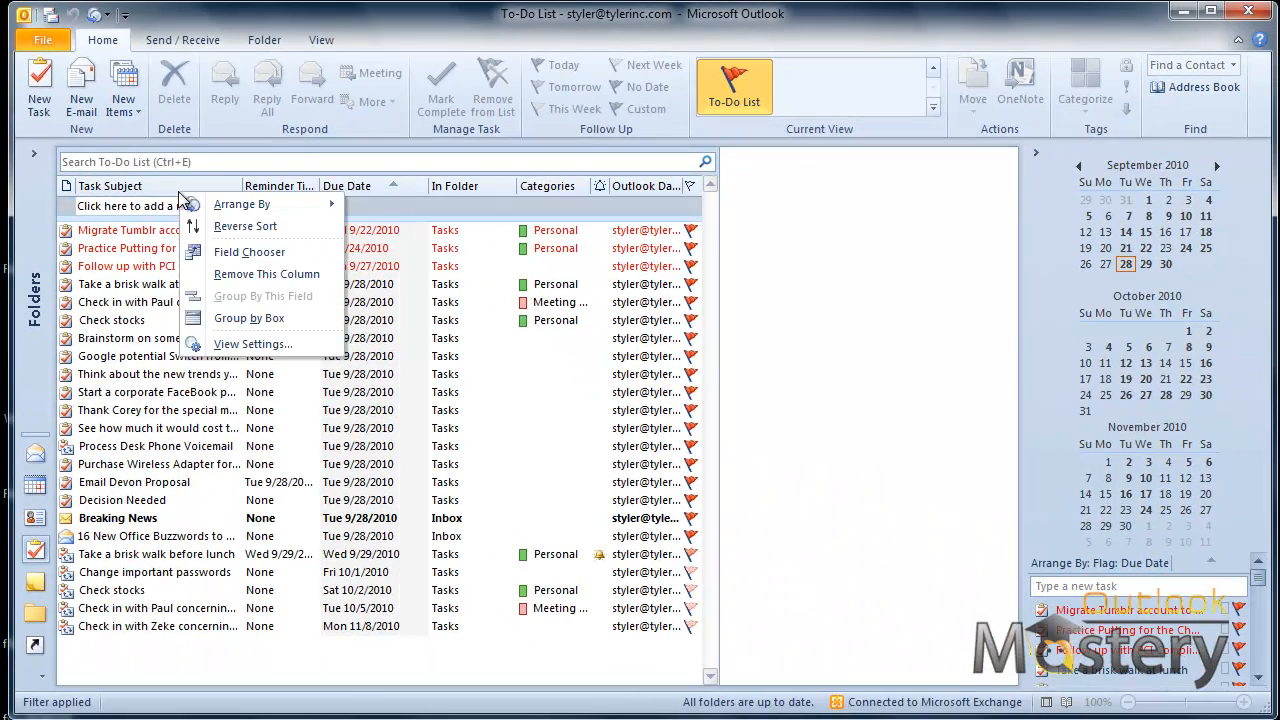
{"action": "left_click", "coordinate": [245, 319]}
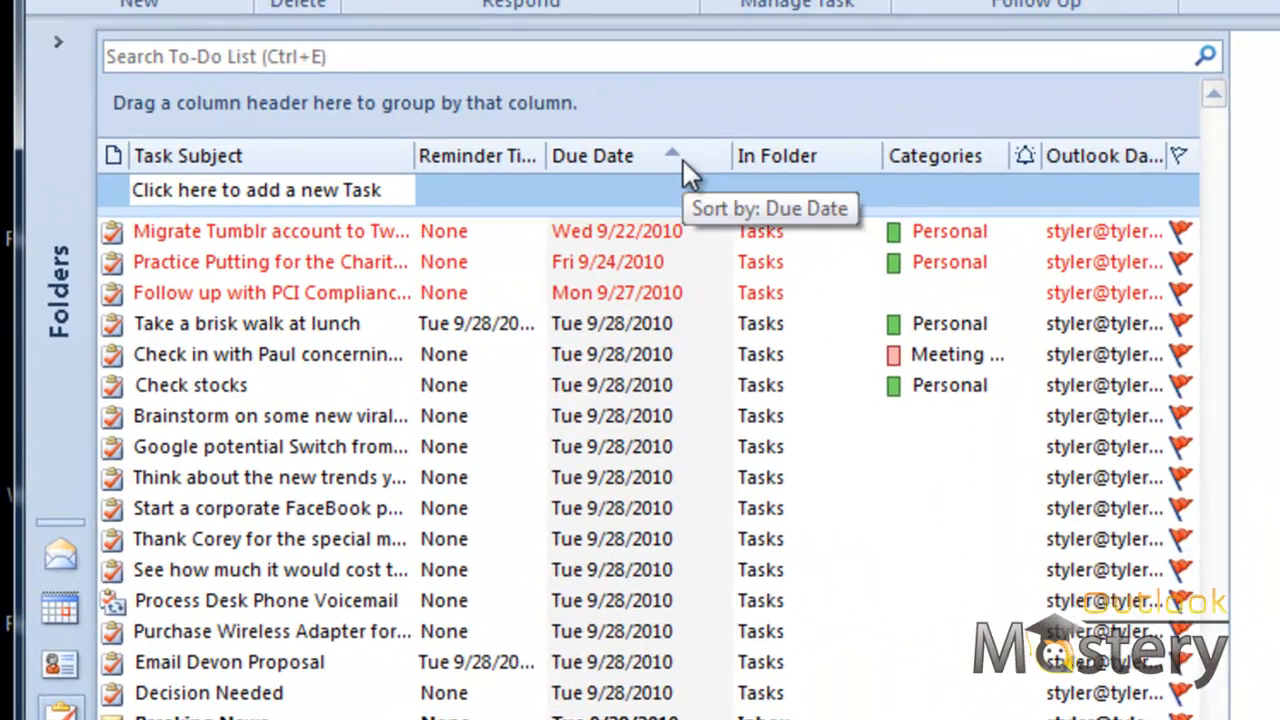
{"action": "left_click_drag", "start_coordinate": [683, 160], "coordinate": [268, 112]}
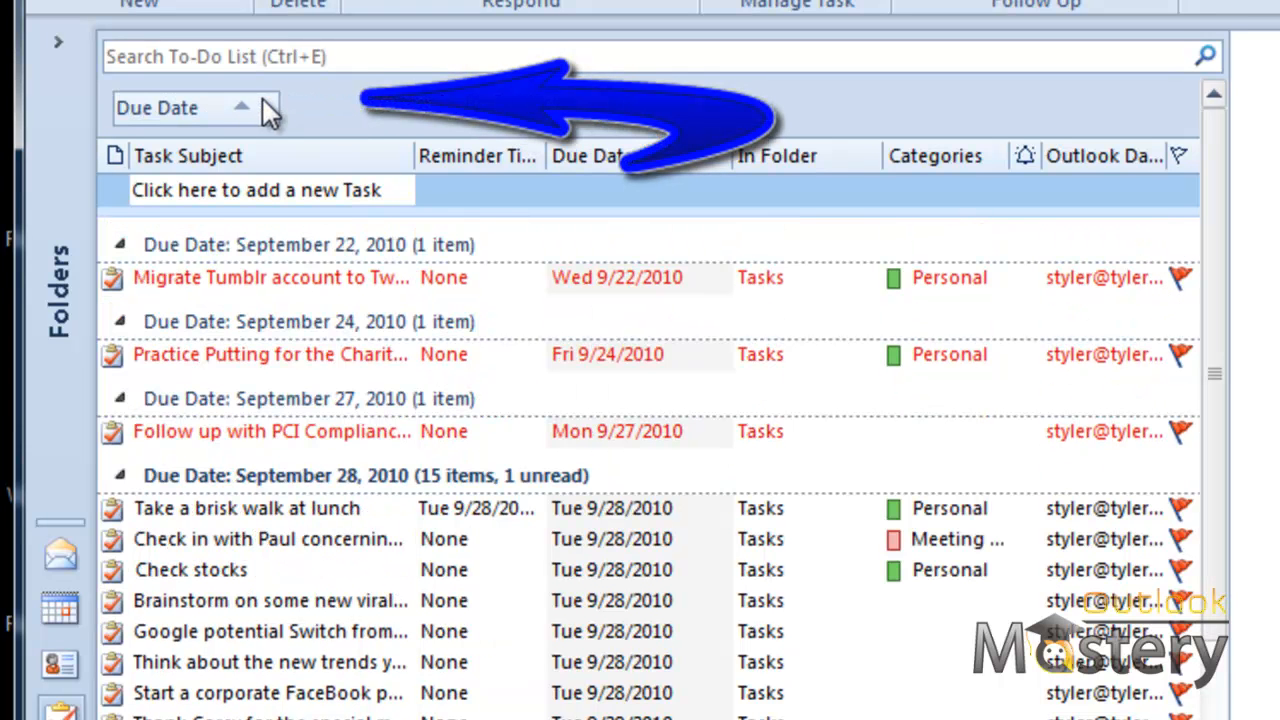
Collapse the Due Date groups from September 22 to October 01, 2010 one by one.
{"action": "left_click", "coordinate": [121, 244]}
{"action": "left_click", "coordinate": [119, 290]}
{"action": "left_click", "coordinate": [120, 337]}
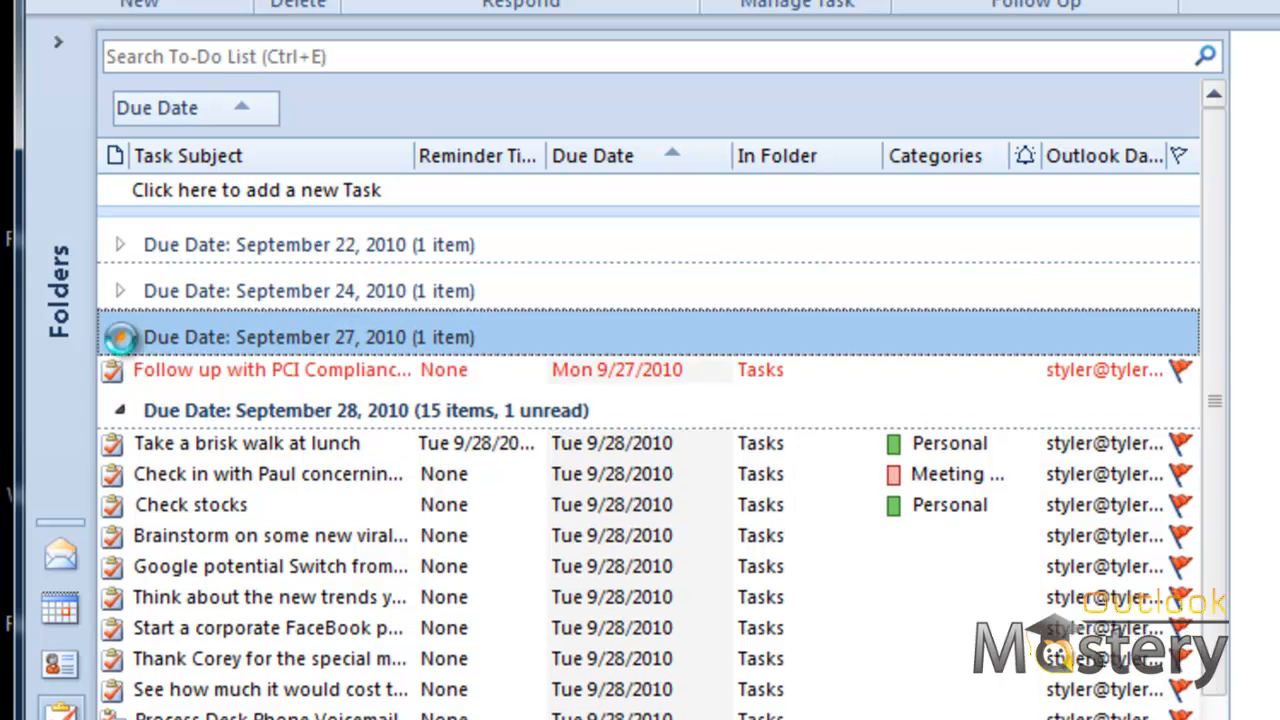
{"action": "left_click", "coordinate": [121, 382]}
{"action": "left_click", "coordinate": [120, 429]}
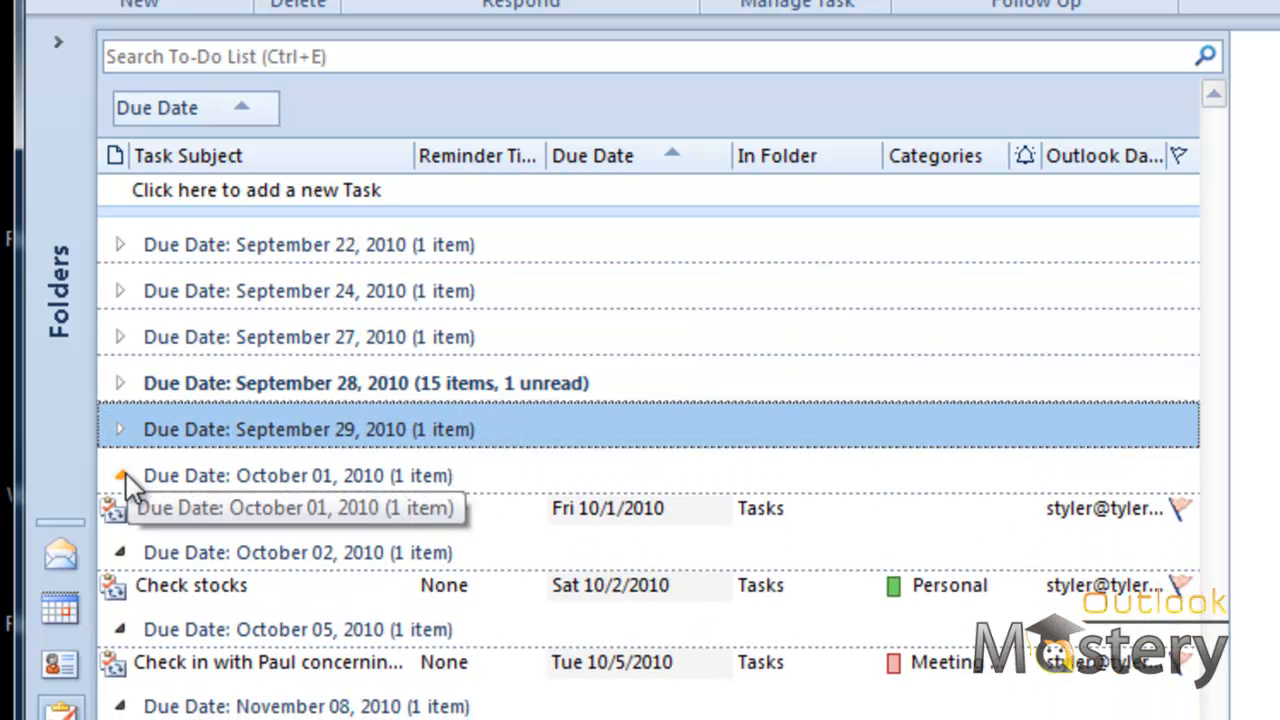
{"action": "left_click", "coordinate": [122, 474]}
Expand all Due Date groups at once, and collapse all of them again.
{"action": "right_click", "coordinate": [118, 429]}
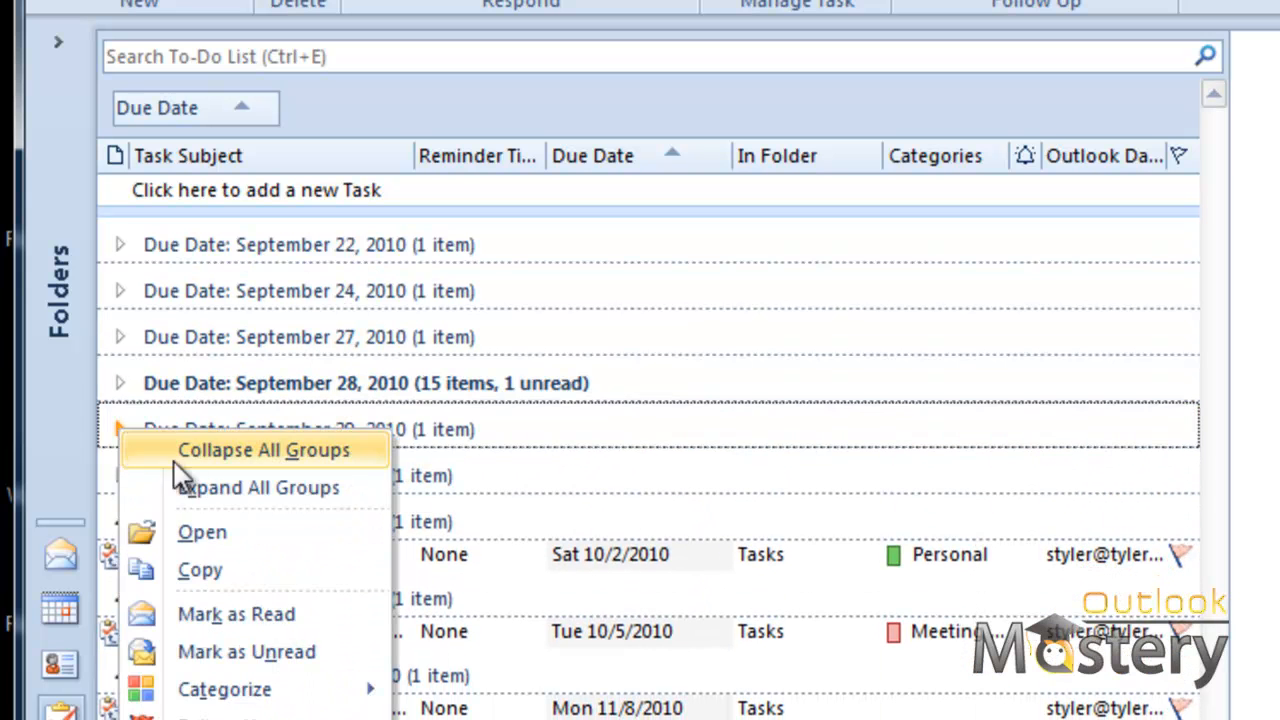
{"action": "left_click", "coordinate": [290, 488]}
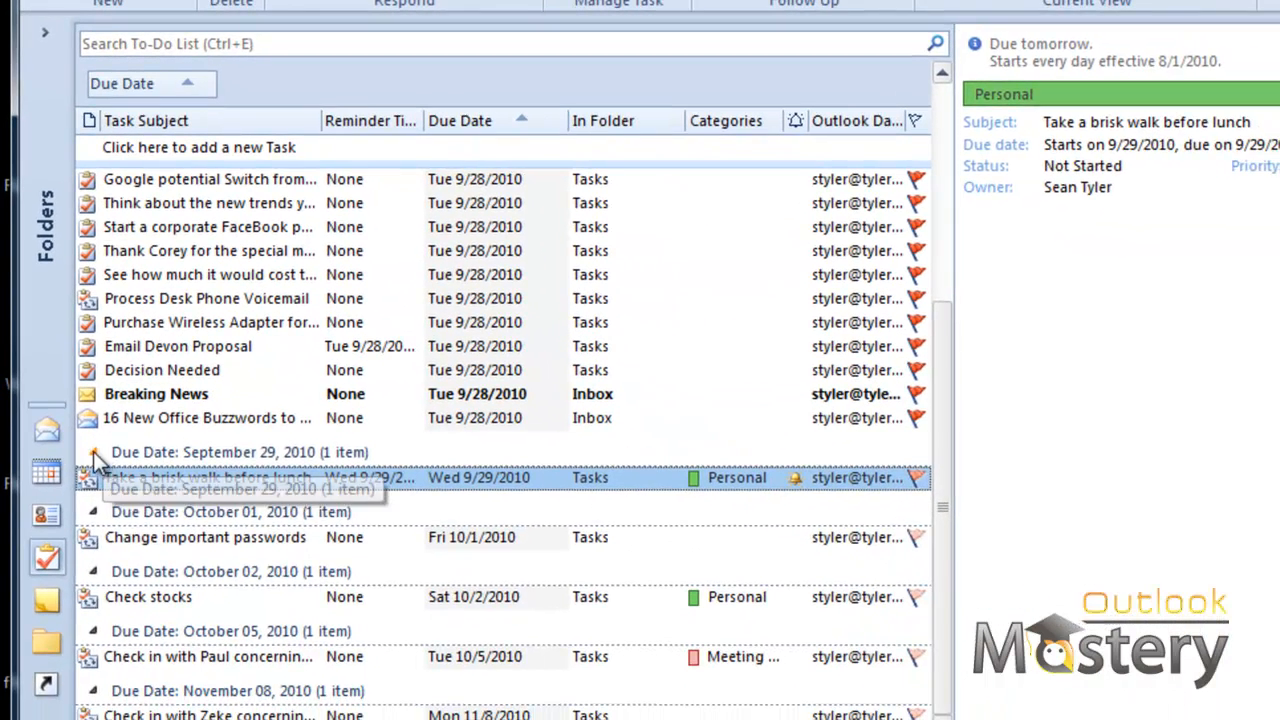
{"action": "right_click", "coordinate": [93, 451]}
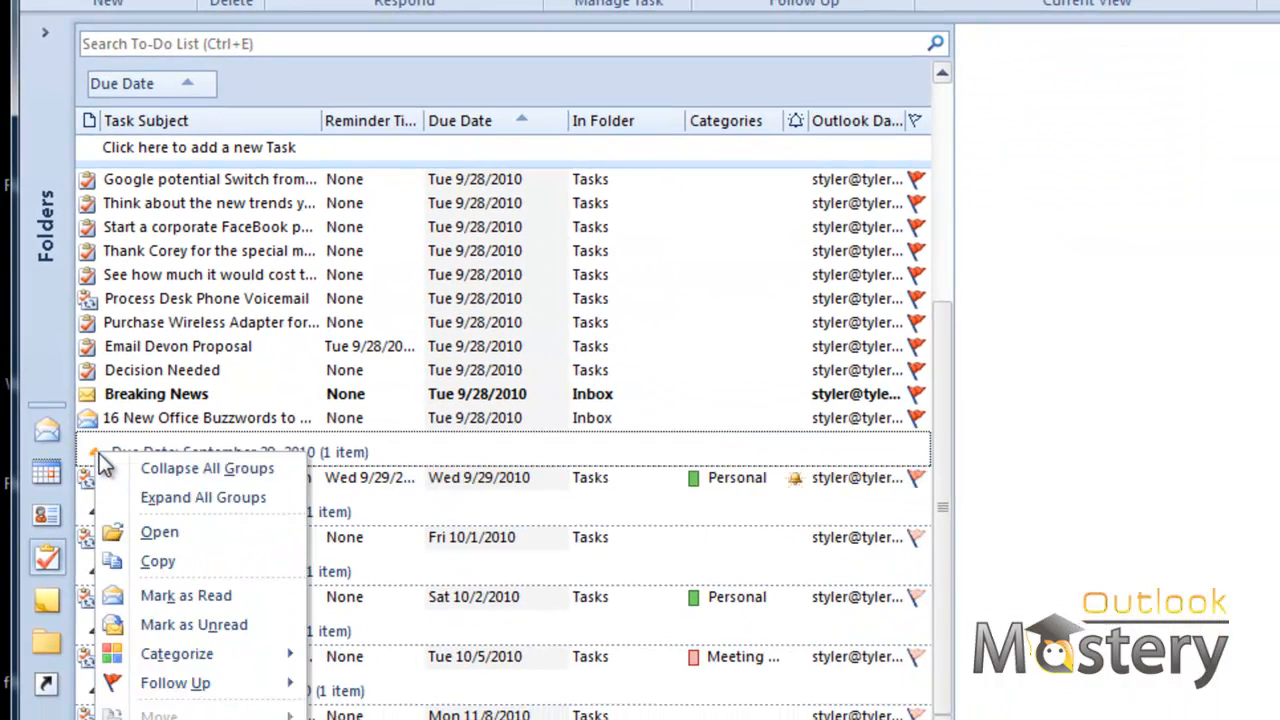
{"action": "left_click", "coordinate": [152, 468]}
Move the Categories column beside Task Subject and add Categories as a second grouping level below Due Date.
{"action": "left_click_drag", "start_coordinate": [757, 124], "coordinate": [215, 108]}
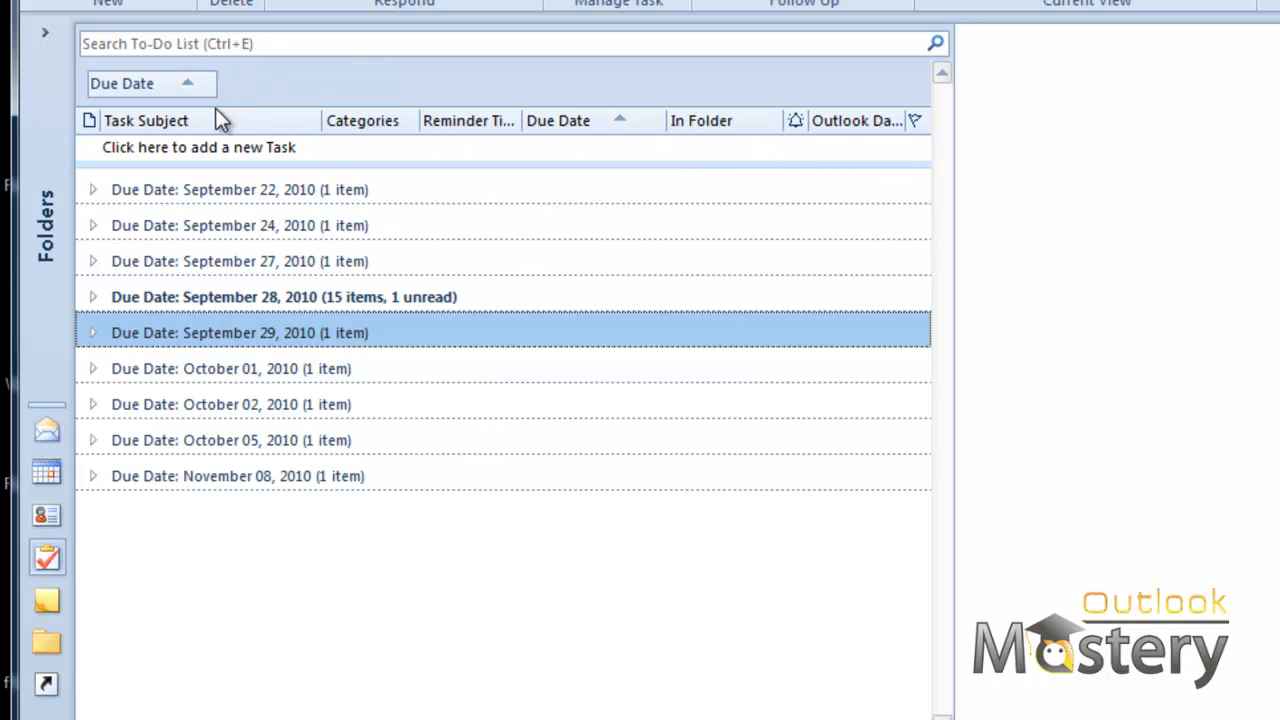
{"action": "right_click", "coordinate": [385, 124]}
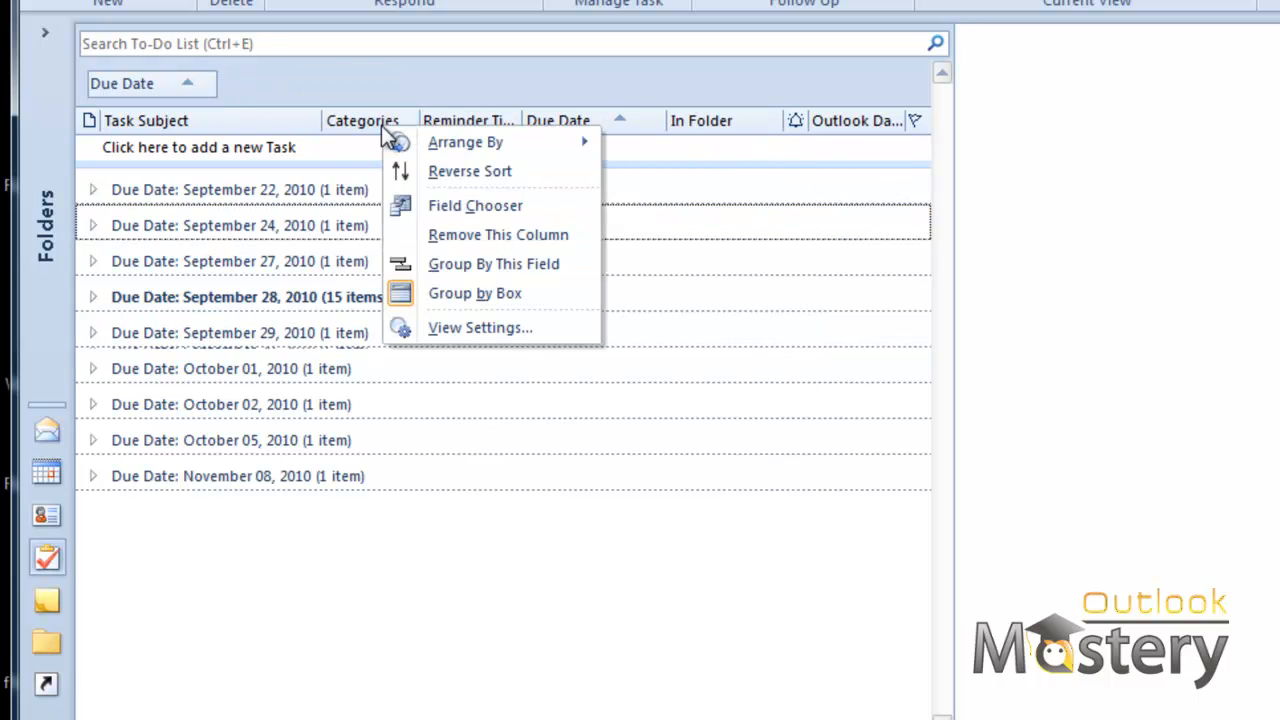
{"action": "left_click", "coordinate": [459, 266]}
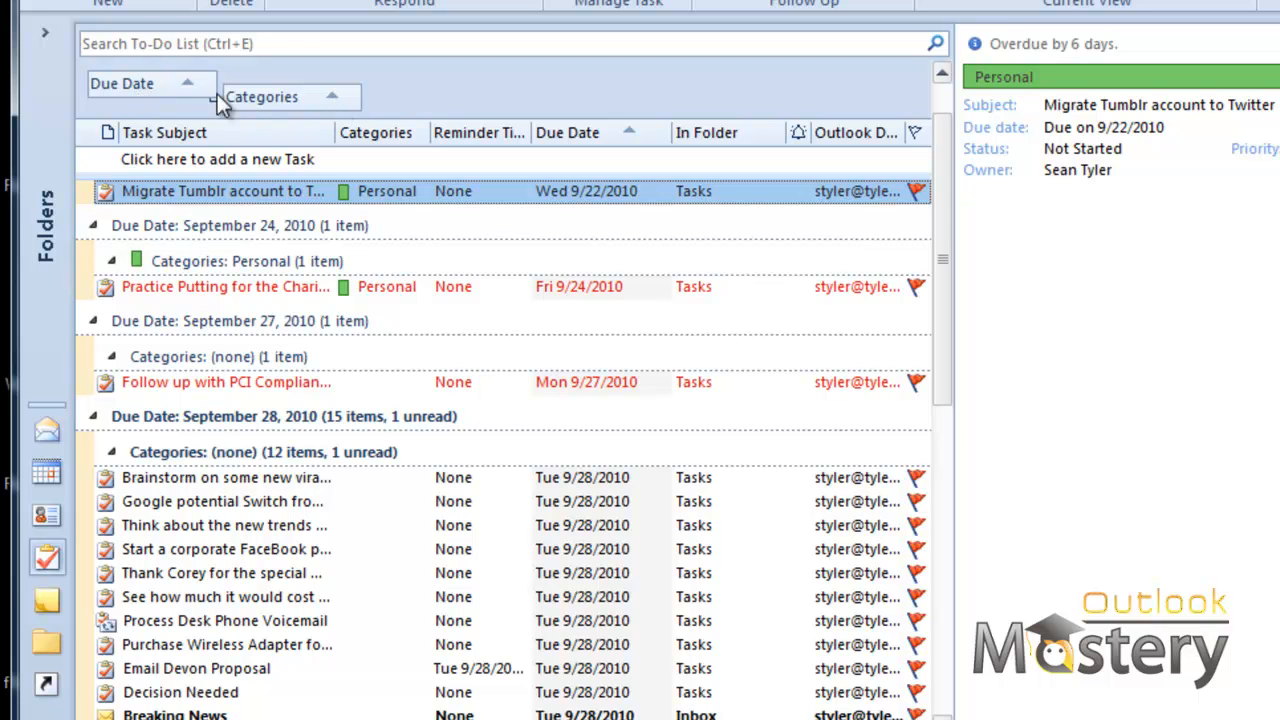
Collapse all groups in the To-Do List and expand the September 24 group down to its Personal category.
{"action": "right_click", "coordinate": [107, 262]}
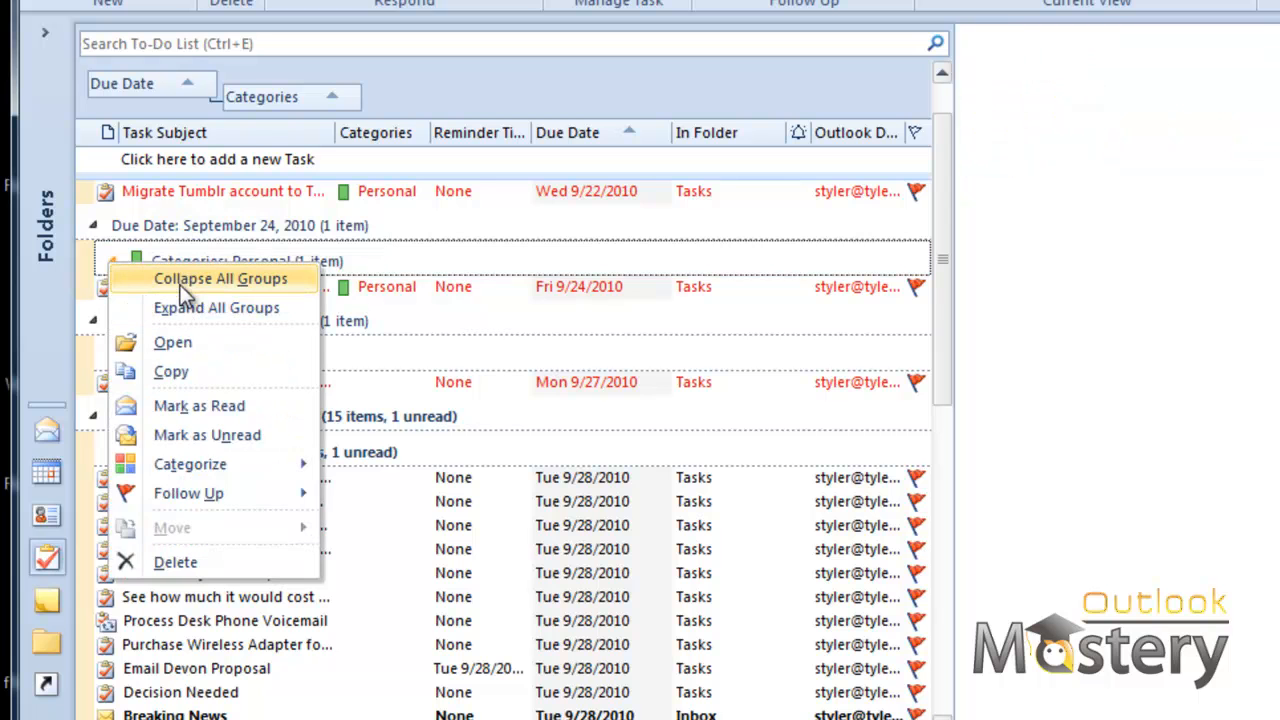
{"action": "left_click", "coordinate": [180, 282]}
{"action": "left_click", "coordinate": [94, 237]}
{"action": "left_click", "coordinate": [94, 237]}
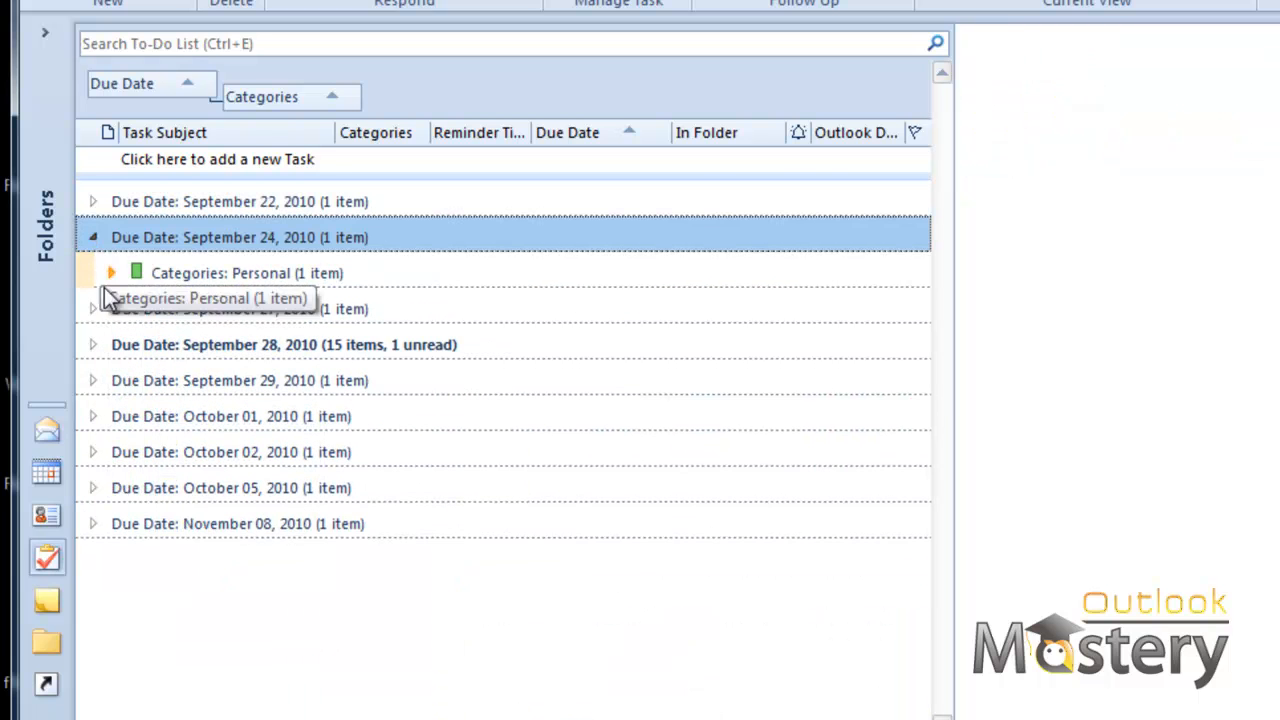
{"action": "left_click", "coordinate": [110, 274]}
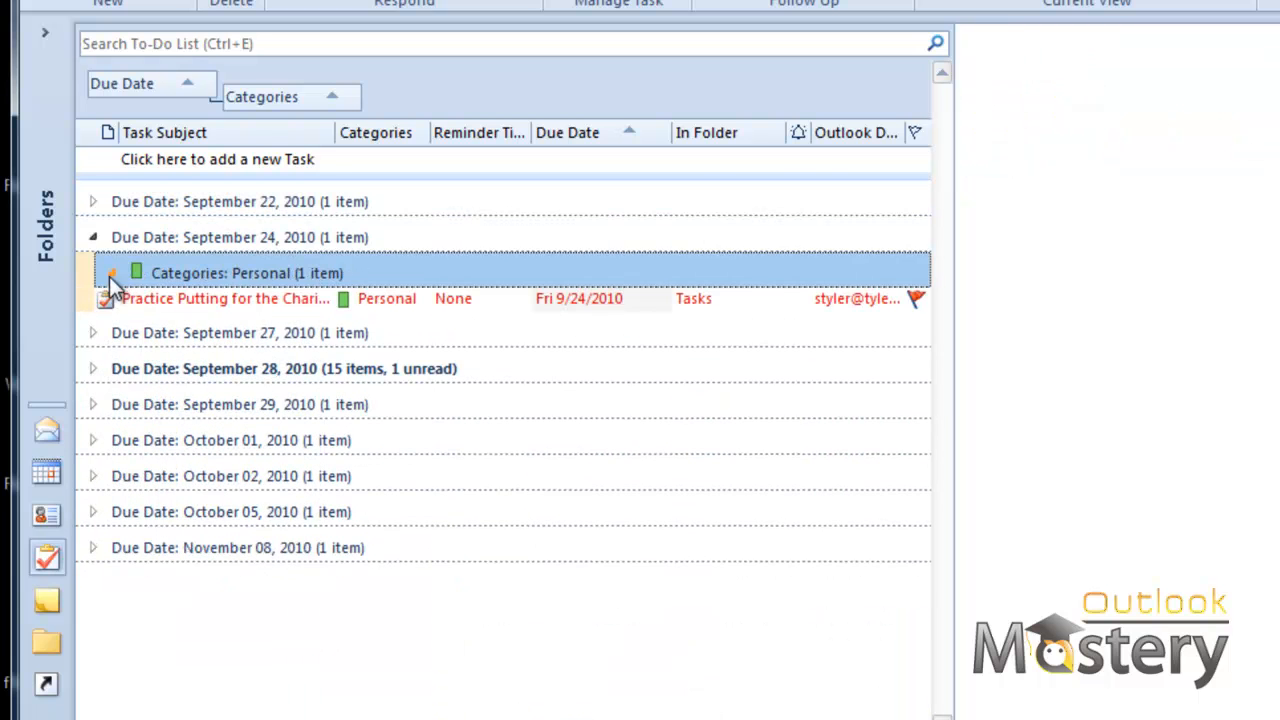
Expand the September 27, September 29 and October 01 due date groups together with their category subgroups.
{"action": "left_click", "coordinate": [94, 334]}
{"action": "left_click", "coordinate": [111, 368]}
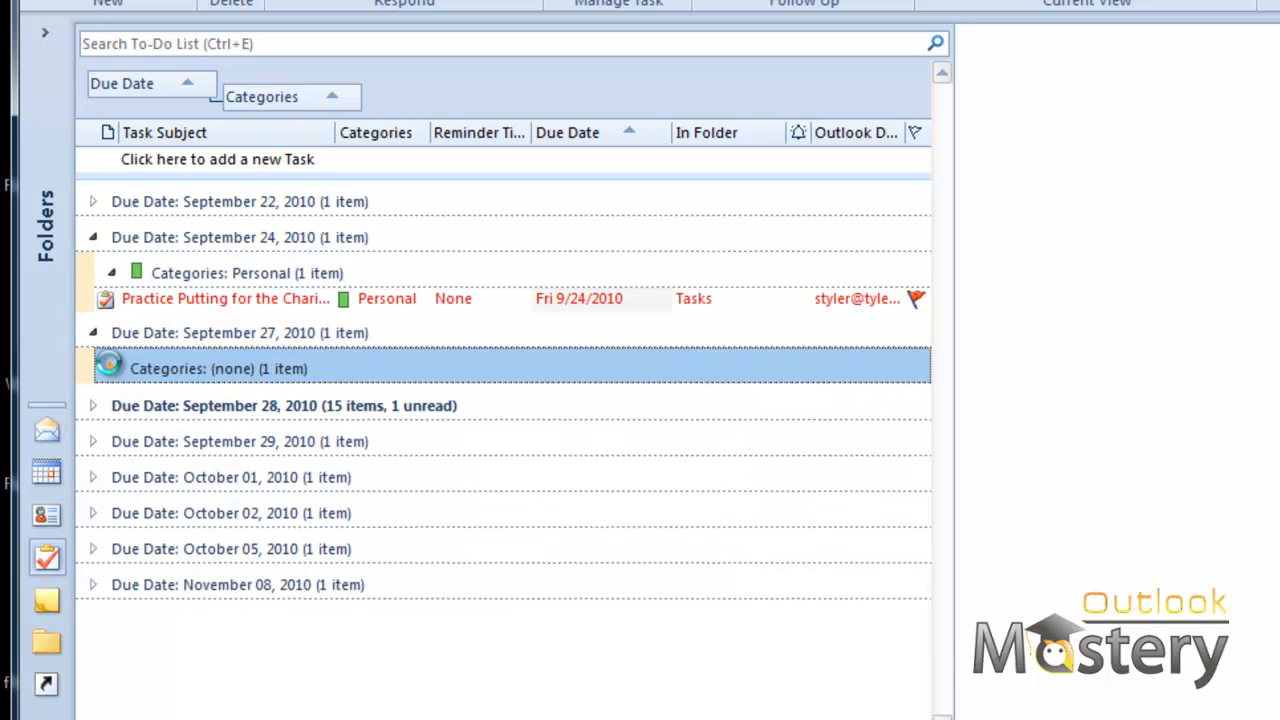
{"action": "left_click", "coordinate": [92, 464]}
{"action": "left_click", "coordinate": [111, 500]}
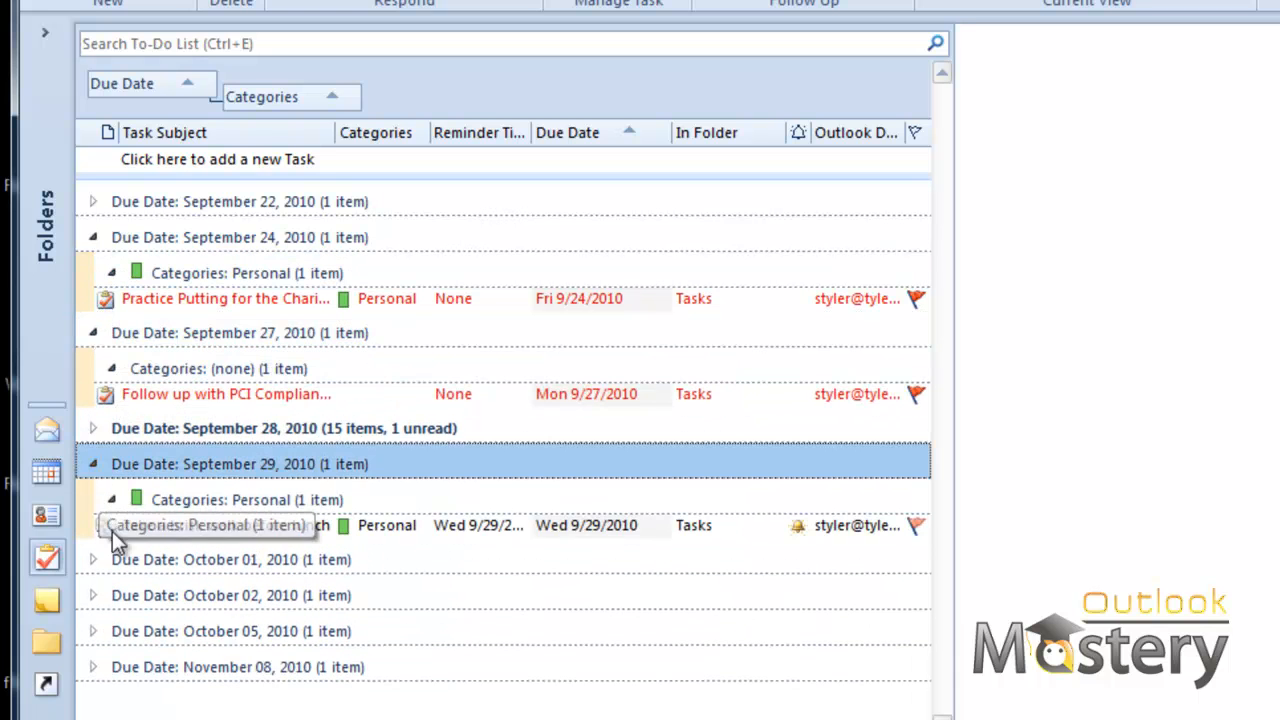
{"action": "left_click", "coordinate": [92, 560]}
{"action": "left_click", "coordinate": [111, 595]}
{"action": "scroll", "coordinate": [352, 588], "scroll_direction": "down", "scroll_amount": 1}
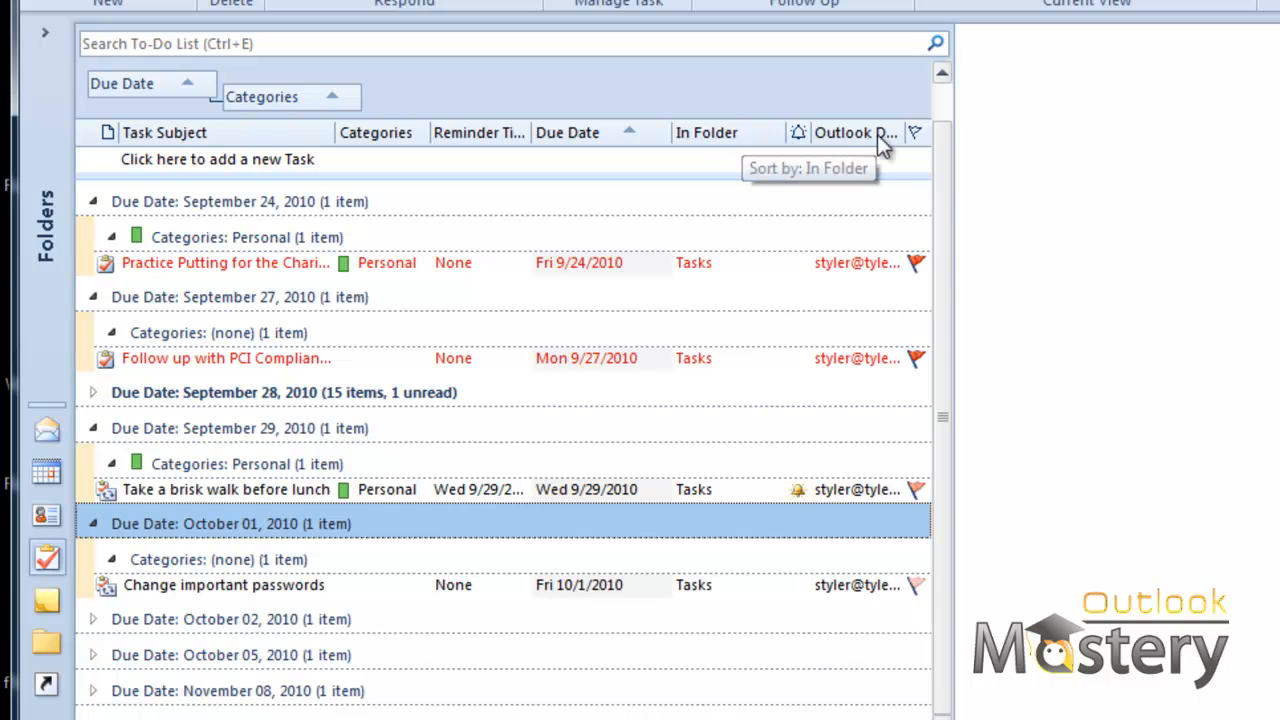
Preview the tasks due September 27, September 29 and October 01, and expand the October 02 group.
{"action": "left_click_drag", "start_coordinate": [956, 130], "coordinate": [982, 130]}
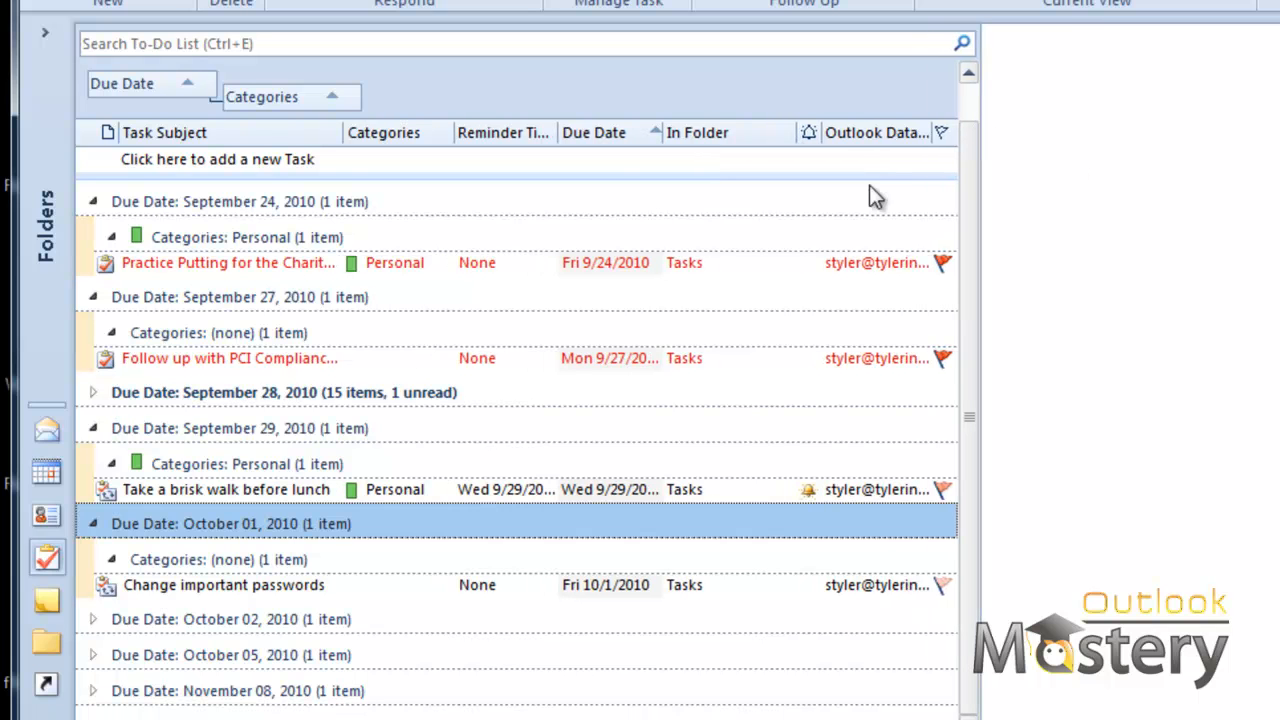
{"action": "left_click", "coordinate": [299, 362]}
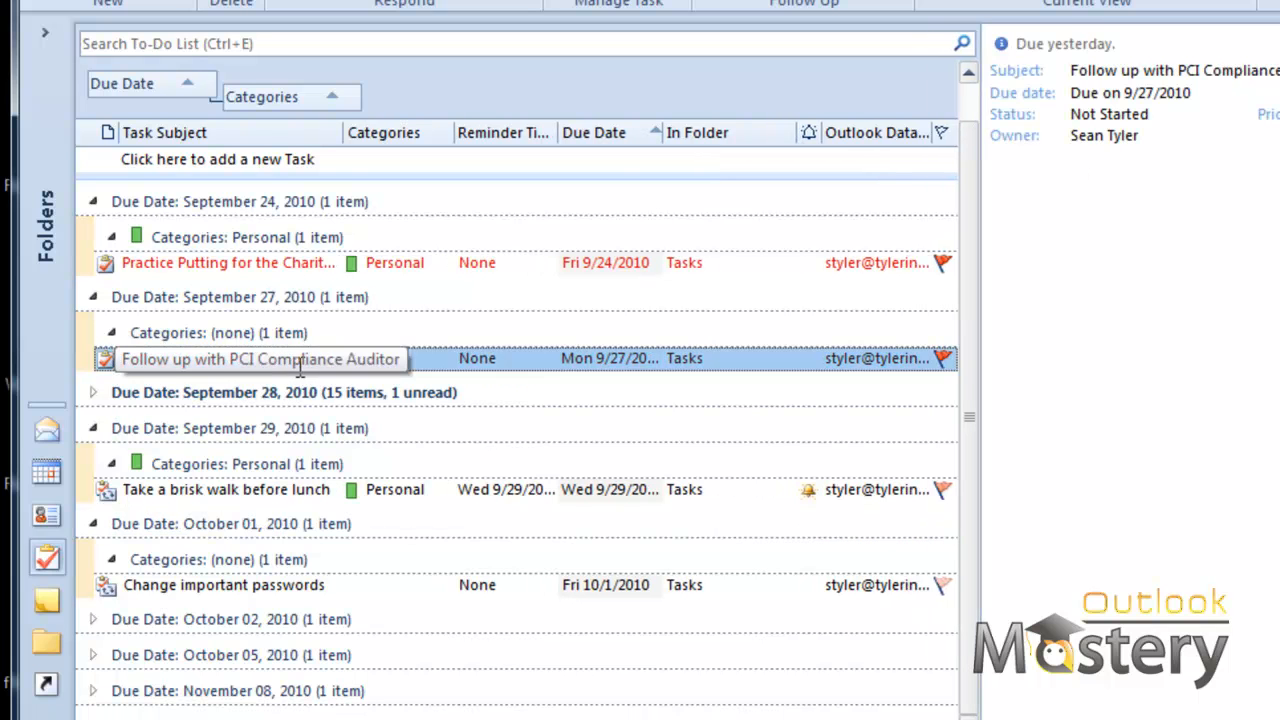
{"action": "left_click", "coordinate": [234, 490]}
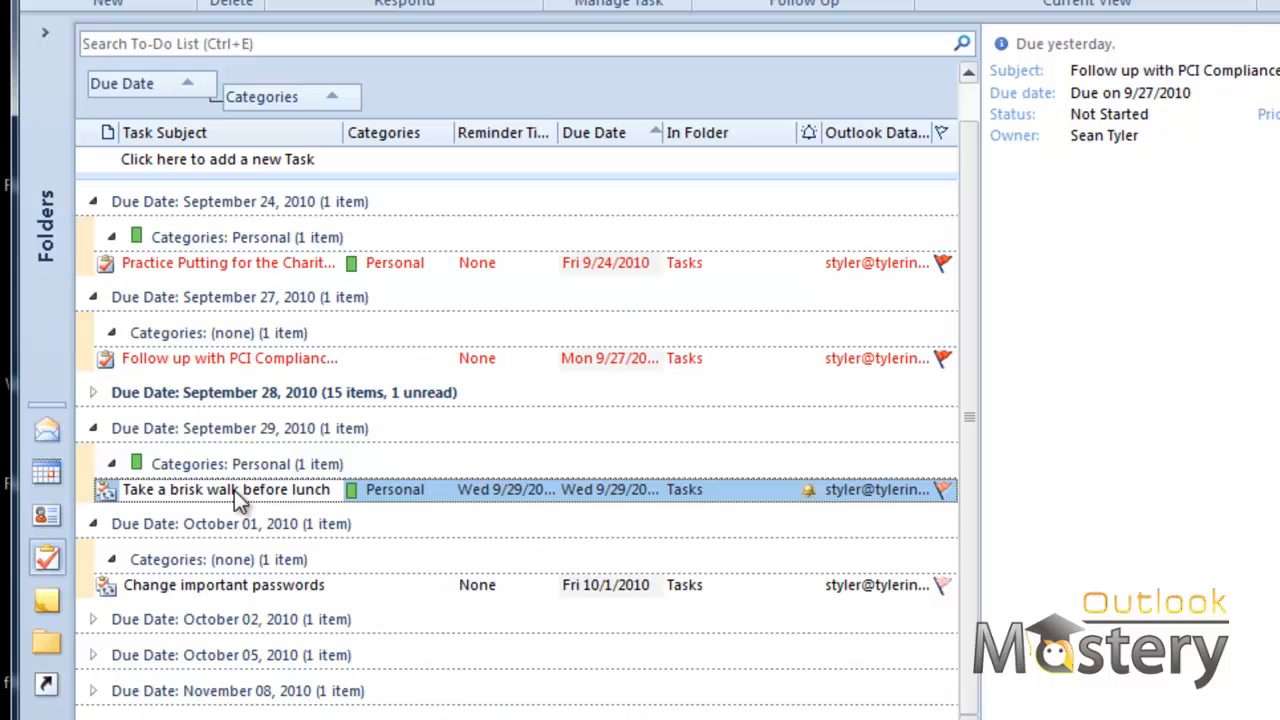
{"action": "left_click", "coordinate": [235, 587]}
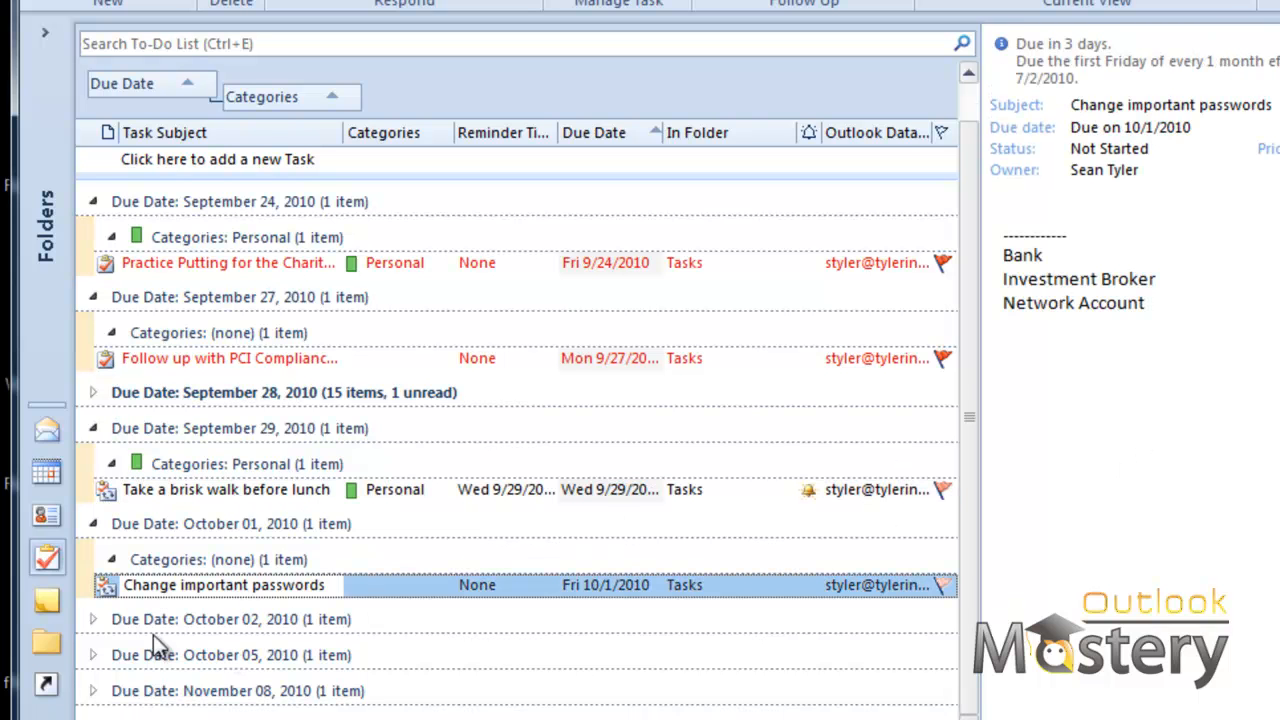
{"action": "left_click", "coordinate": [92, 619]}
{"action": "left_click", "coordinate": [226, 658]}
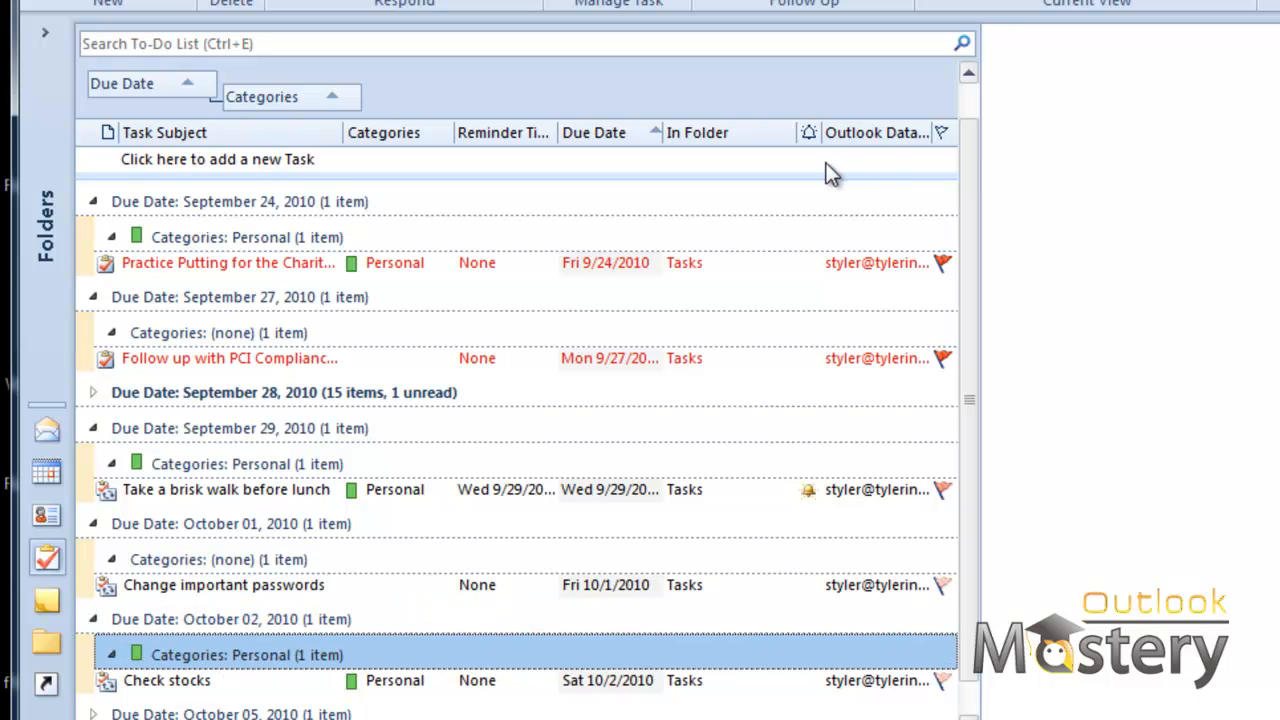
Widen the task list with the Navigation Pane expanded, and categorize the Change important passwords task as Membership Information.
{"action": "left_click_drag", "start_coordinate": [978, 140], "coordinate": [1169, 146]}
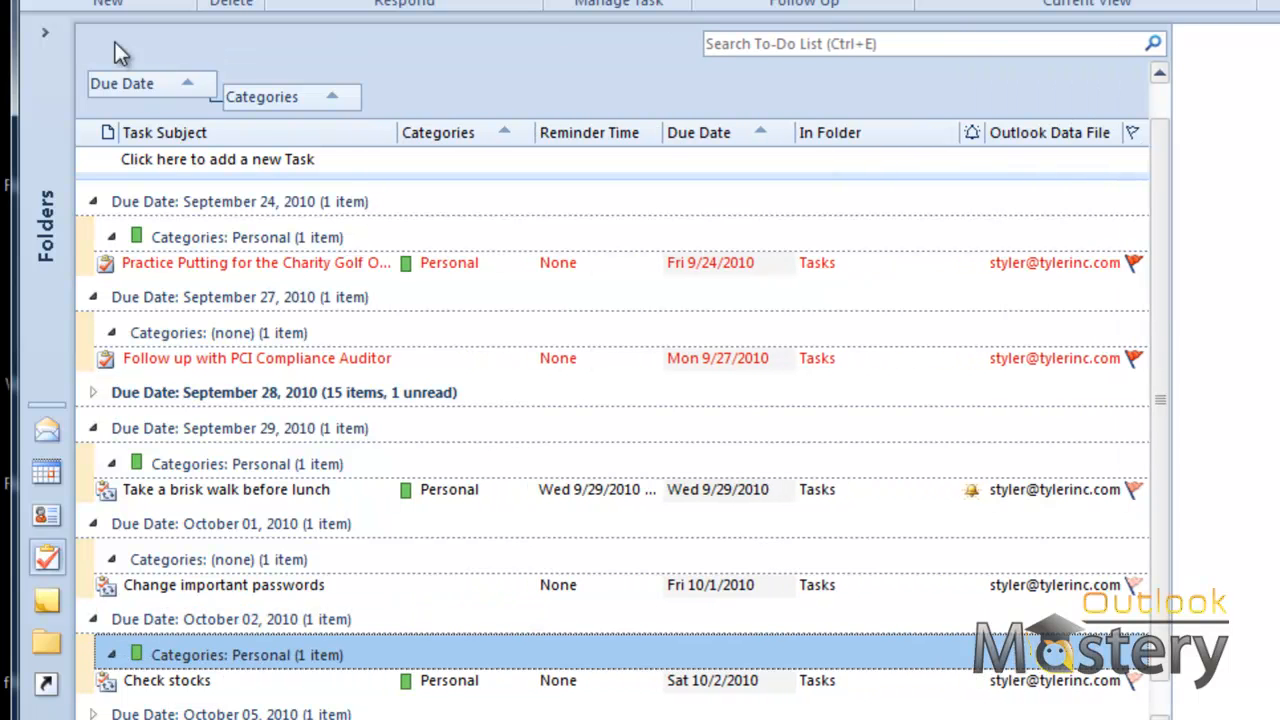
{"action": "left_click", "coordinate": [44, 32]}
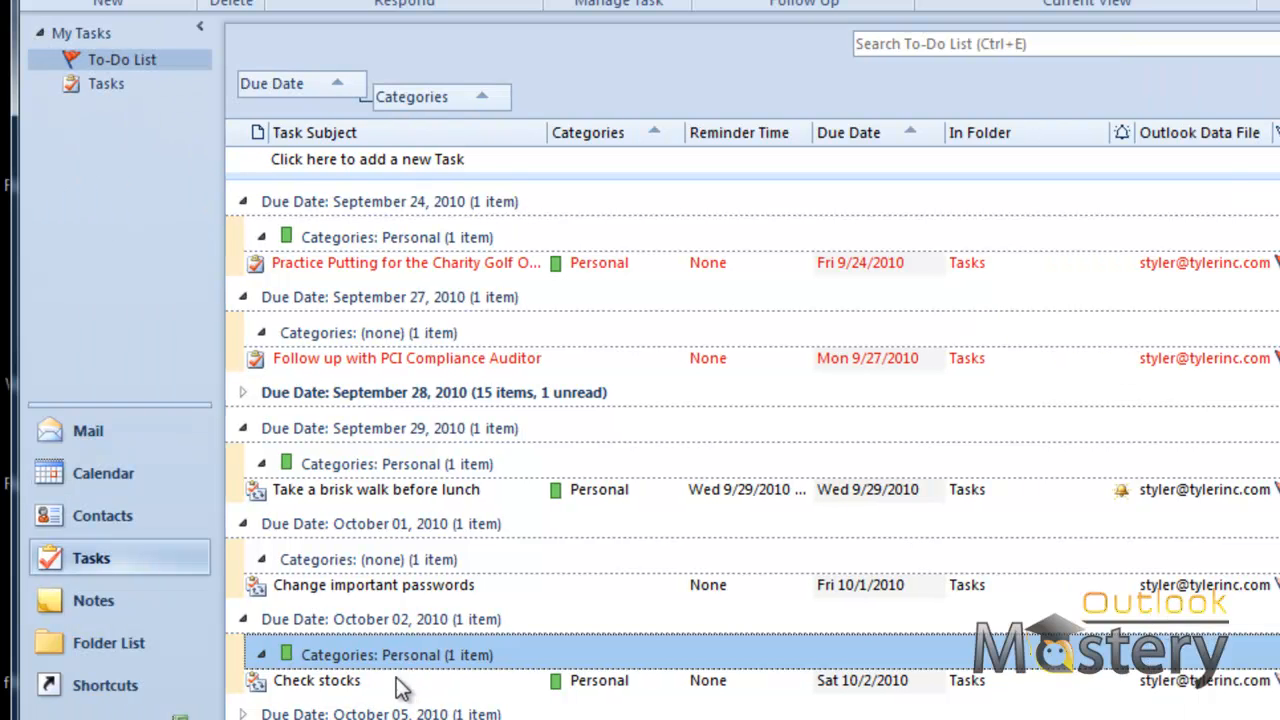
{"action": "left_click", "coordinate": [350, 588]}
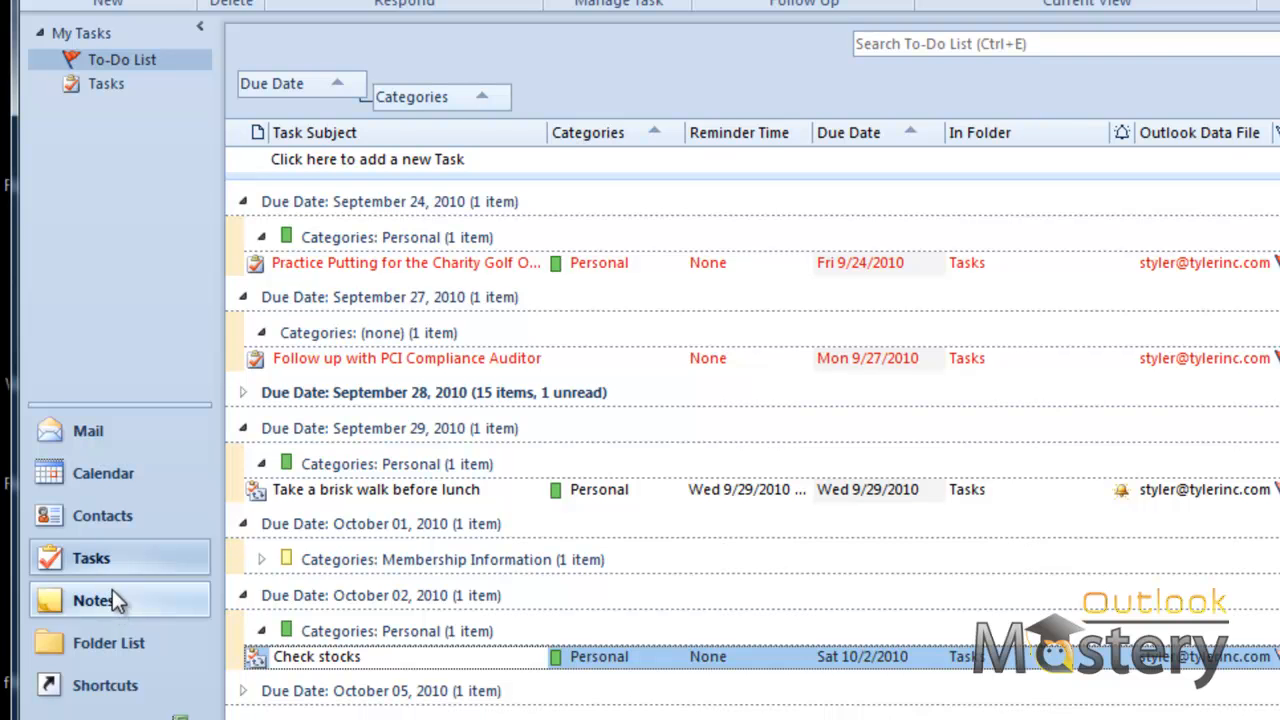
Compare the Tasks folder with the To-Do List by switching between them, ending on the To-Do List.
{"action": "left_click", "coordinate": [105, 85]}
{"action": "left_click", "coordinate": [119, 62]}
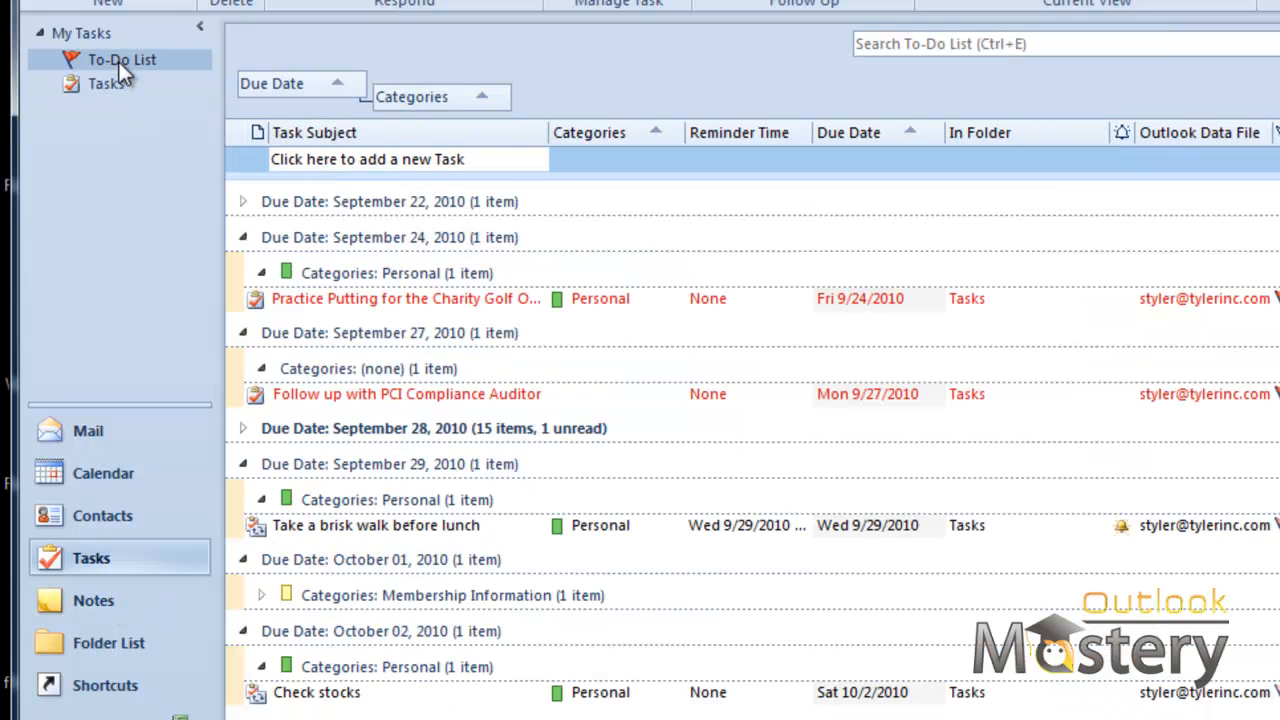
{"action": "left_click", "coordinate": [111, 79]}
{"action": "left_click", "coordinate": [113, 63]}
{"action": "left_click", "coordinate": [113, 80]}
{"action": "left_click", "coordinate": [121, 60]}
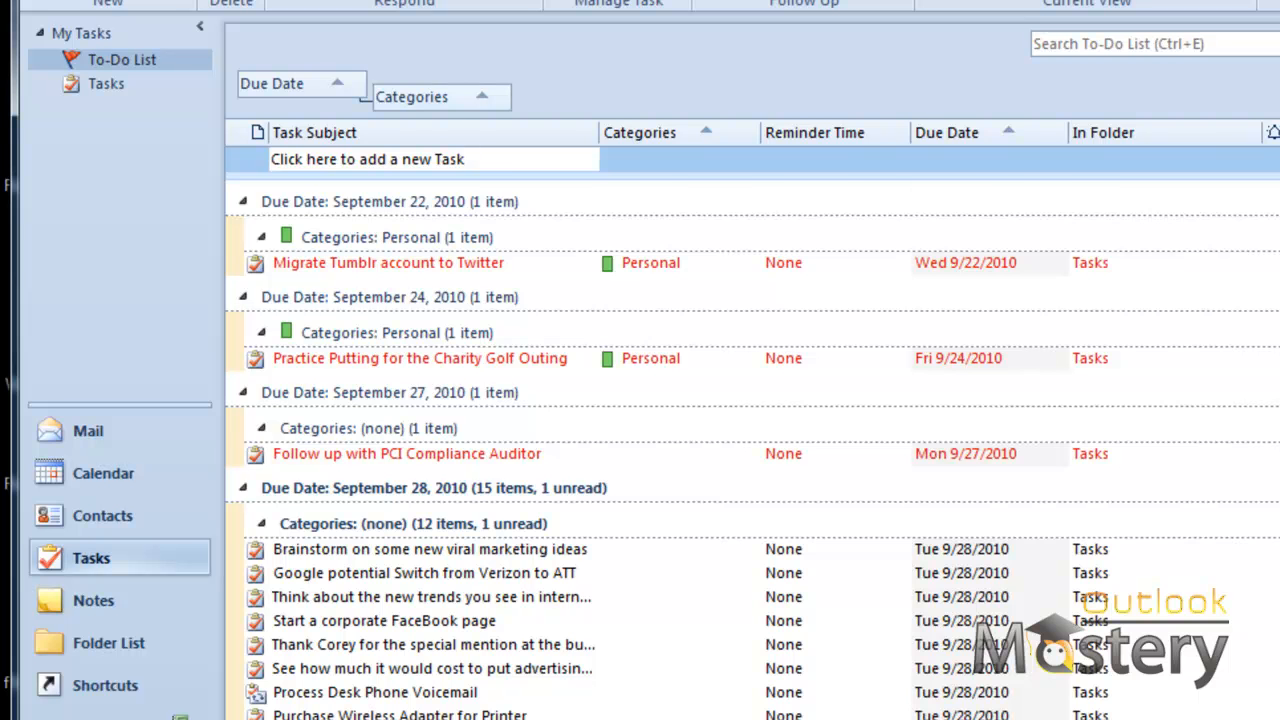
Look through the expanded To-Do List and collapse all of its groups at once.
{"action": "scroll", "coordinate": [426, 522], "scroll_direction": "down", "scroll_amount": 9}
{"action": "scroll", "coordinate": [417, 522], "scroll_direction": "up", "scroll_amount": 7}
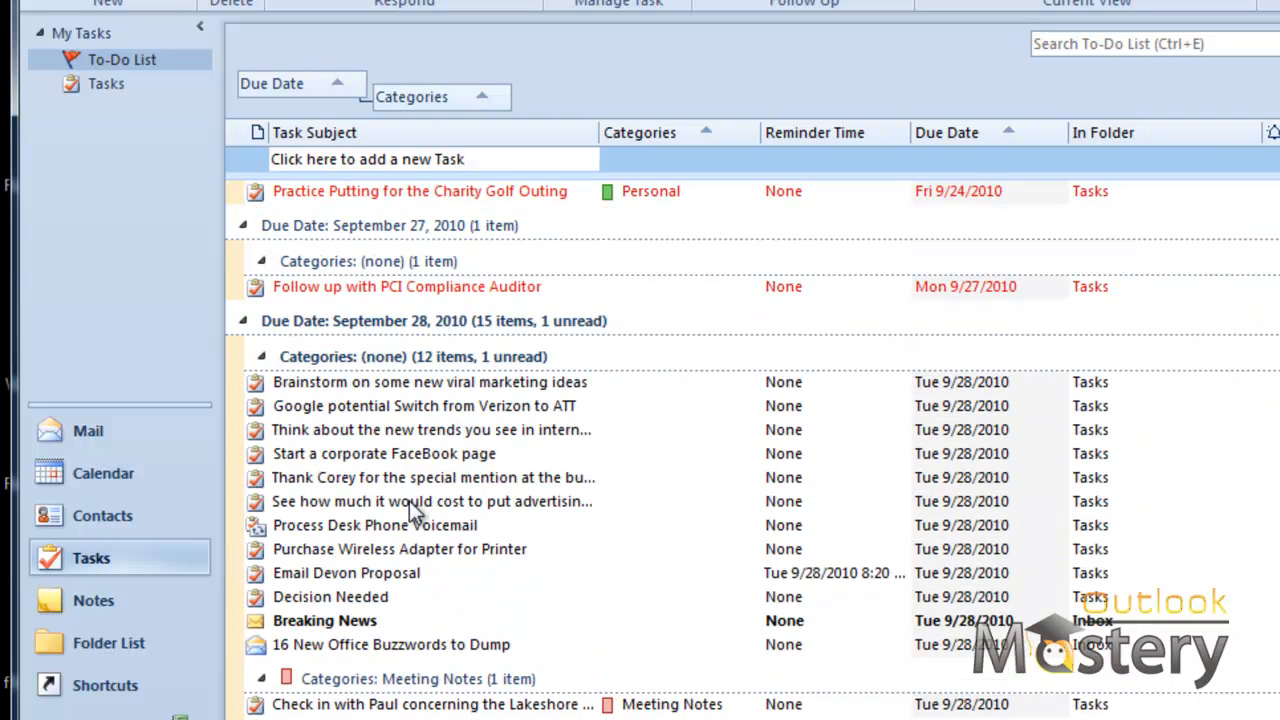
{"action": "scroll", "coordinate": [409, 501], "scroll_direction": "up", "scroll_amount": 2}
{"action": "right_click", "coordinate": [247, 212]}
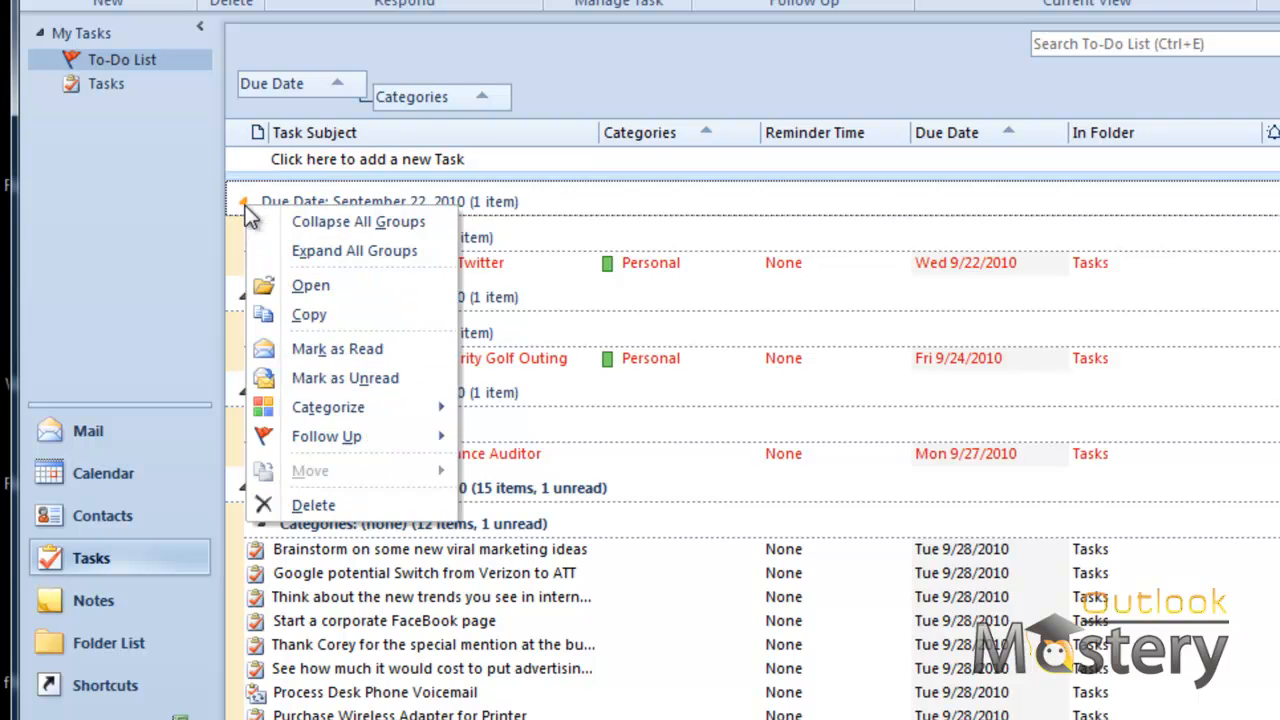
{"action": "left_click", "coordinate": [319, 223]}
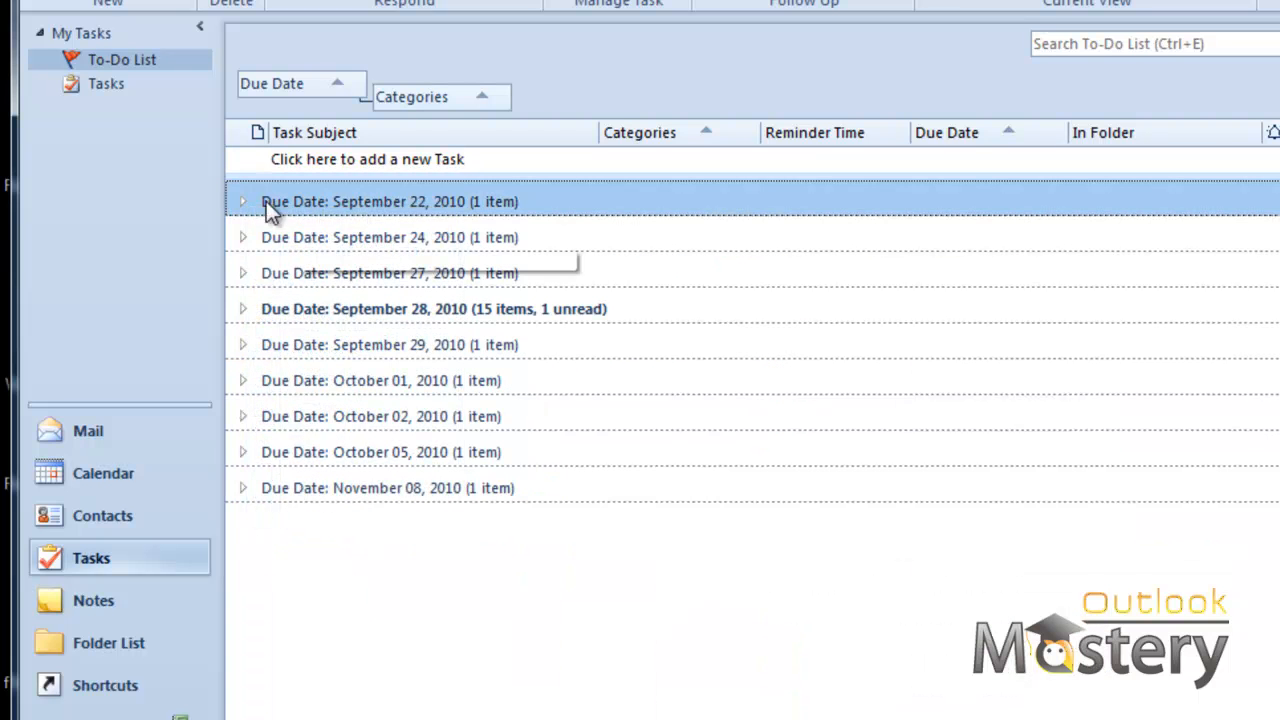
Create a note in the Notes folder reading "Test Note", and reopen it to check its content.
{"action": "left_click", "coordinate": [95, 612]}
{"action": "right_click", "coordinate": [397, 278]}
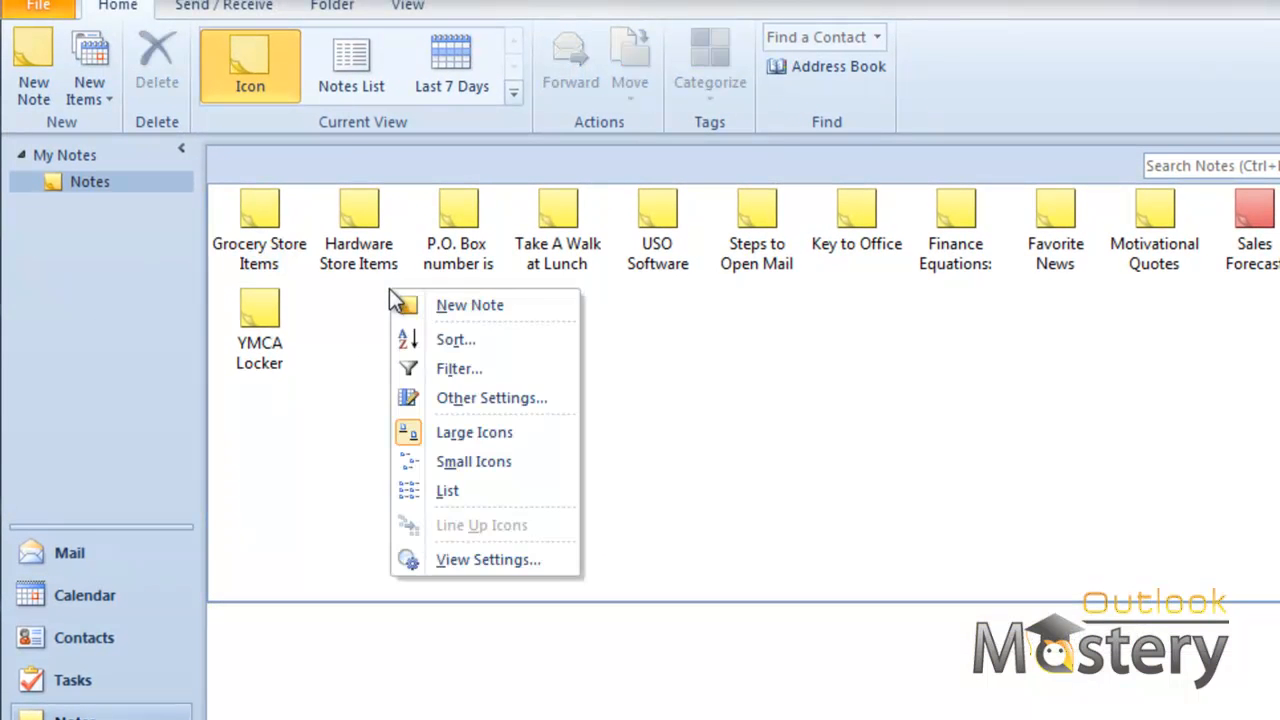
{"action": "left_click", "coordinate": [522, 304]}
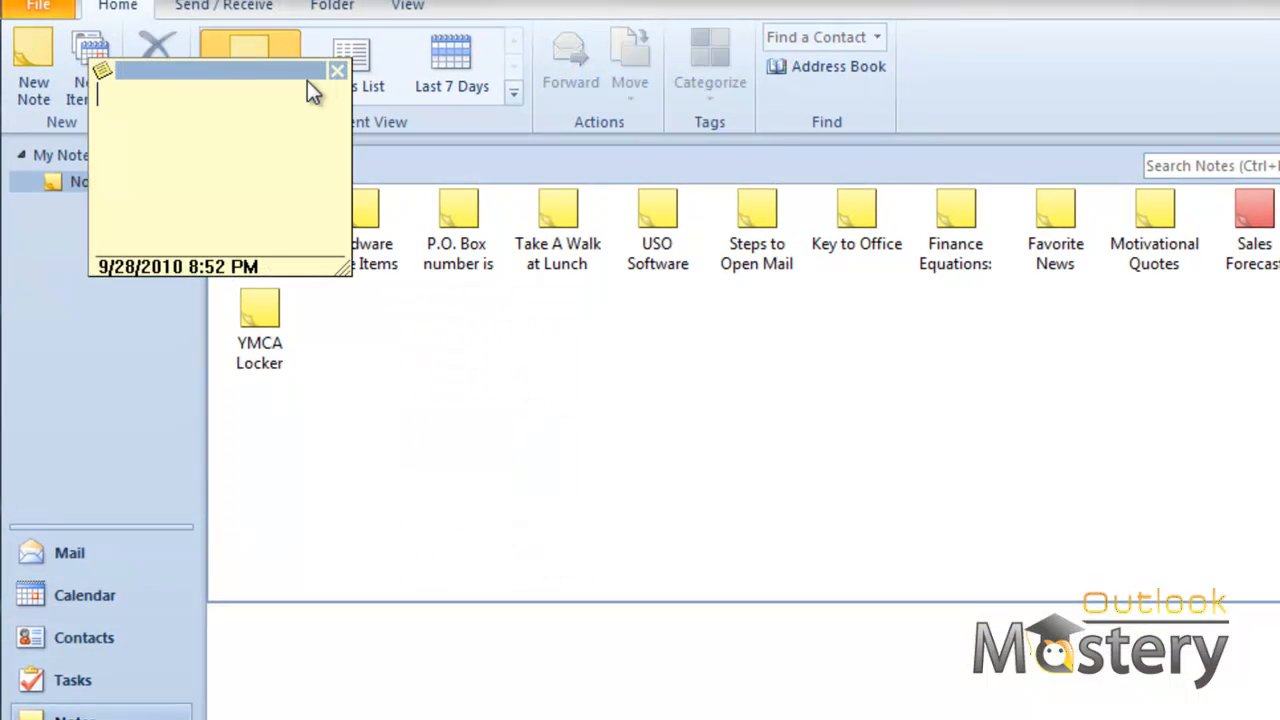
{"action": "type", "text": "Test Note"}
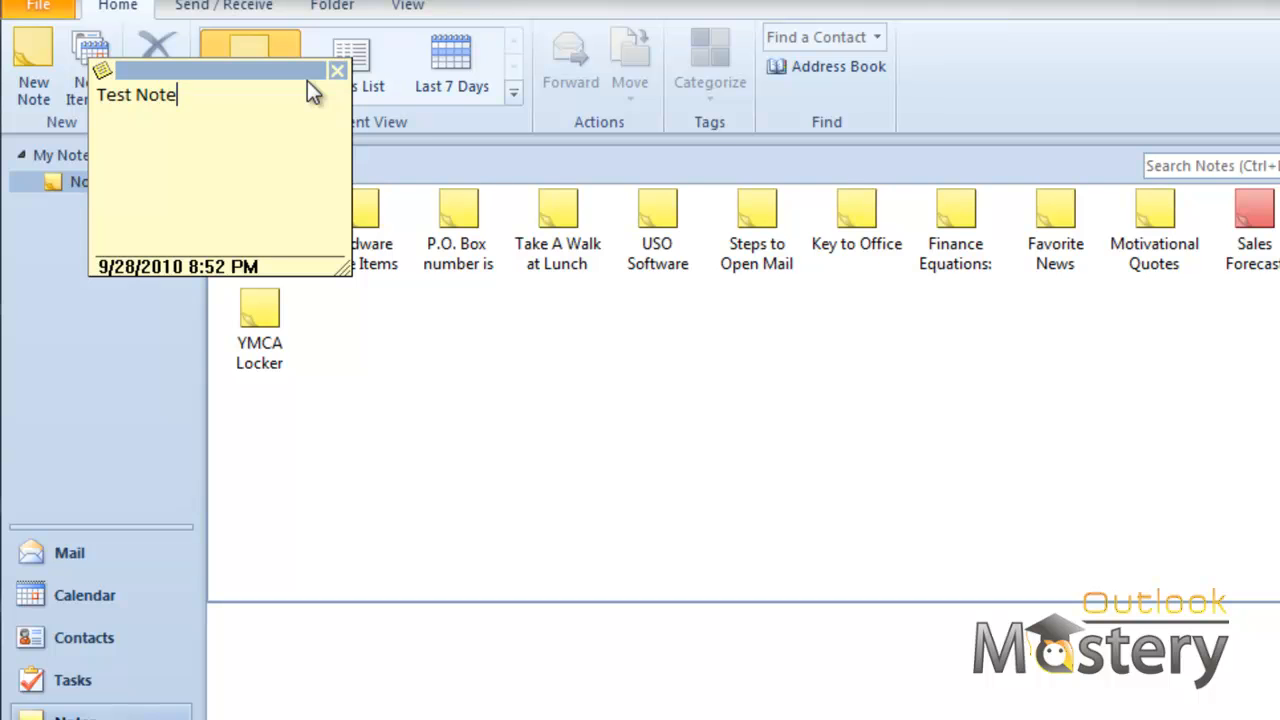
{"action": "right_click", "coordinate": [248, 124]}
{"action": "left_click", "coordinate": [404, 375]}
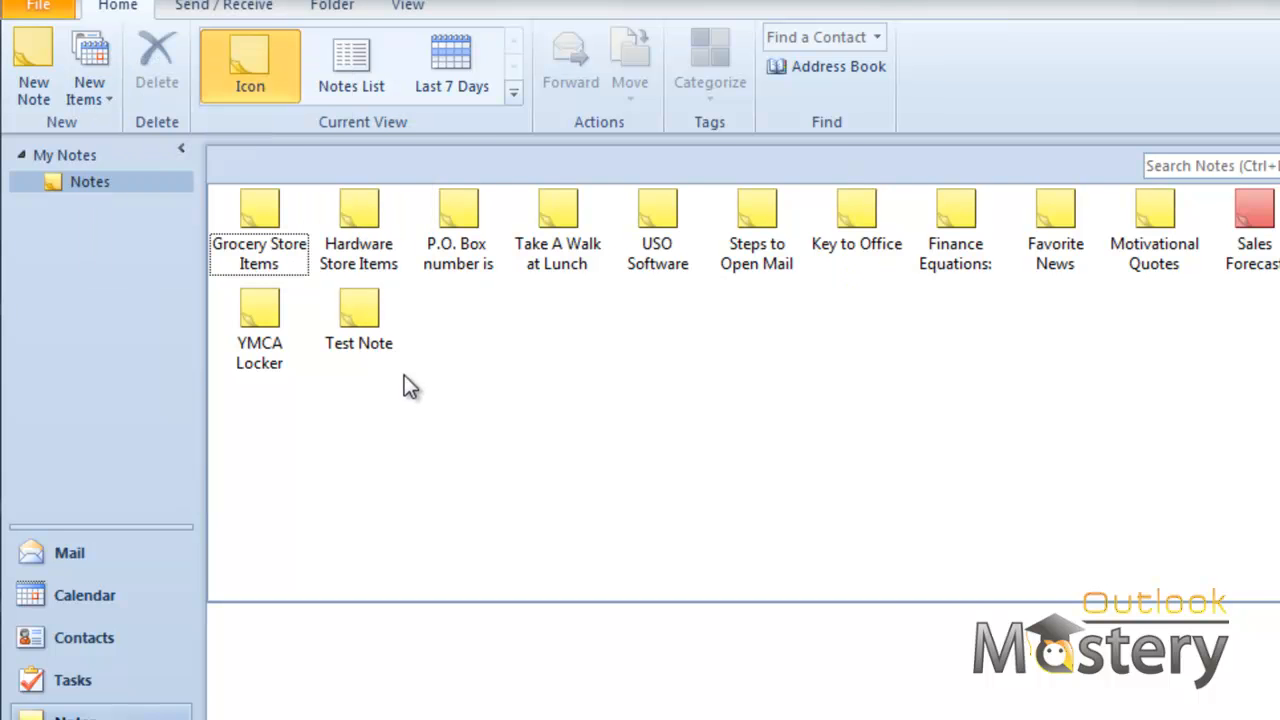
{"action": "double_click", "coordinate": [363, 311]}
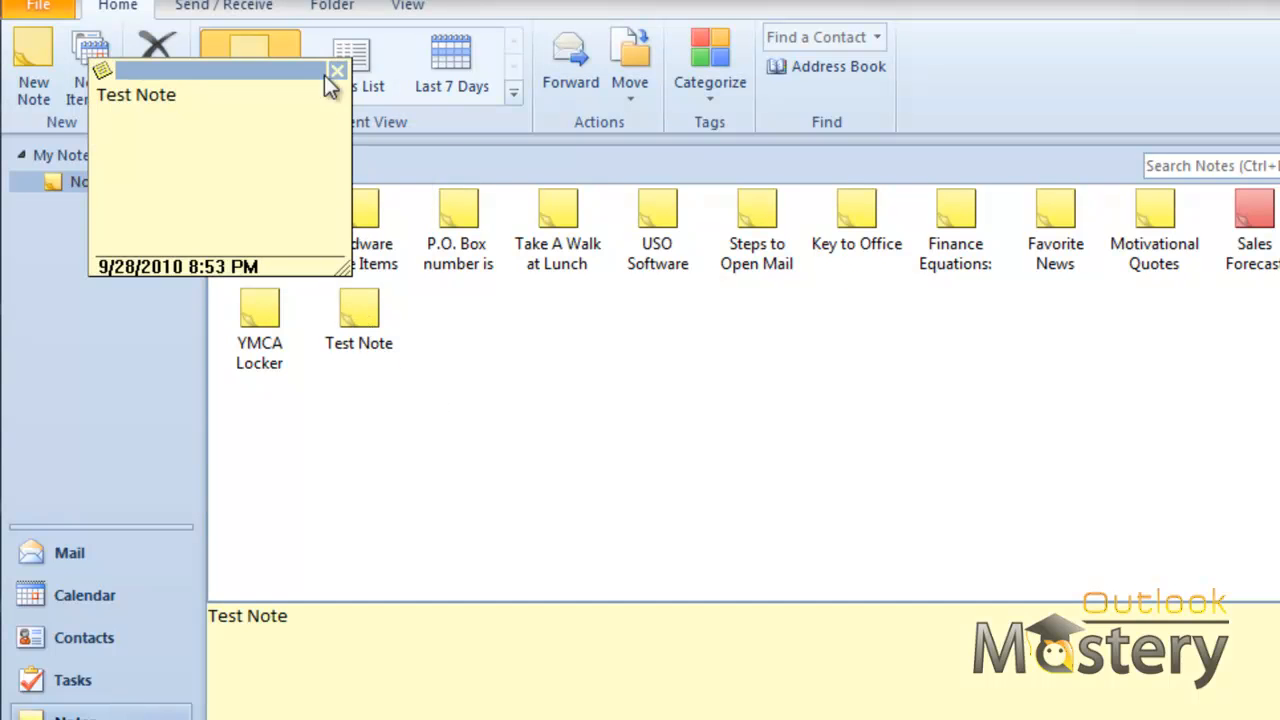
{"action": "left_click", "coordinate": [337, 74]}
Assign the Meeting Notes category to Test Note and the Personal category to the P.O. Box note.
{"action": "right_click", "coordinate": [359, 317]}
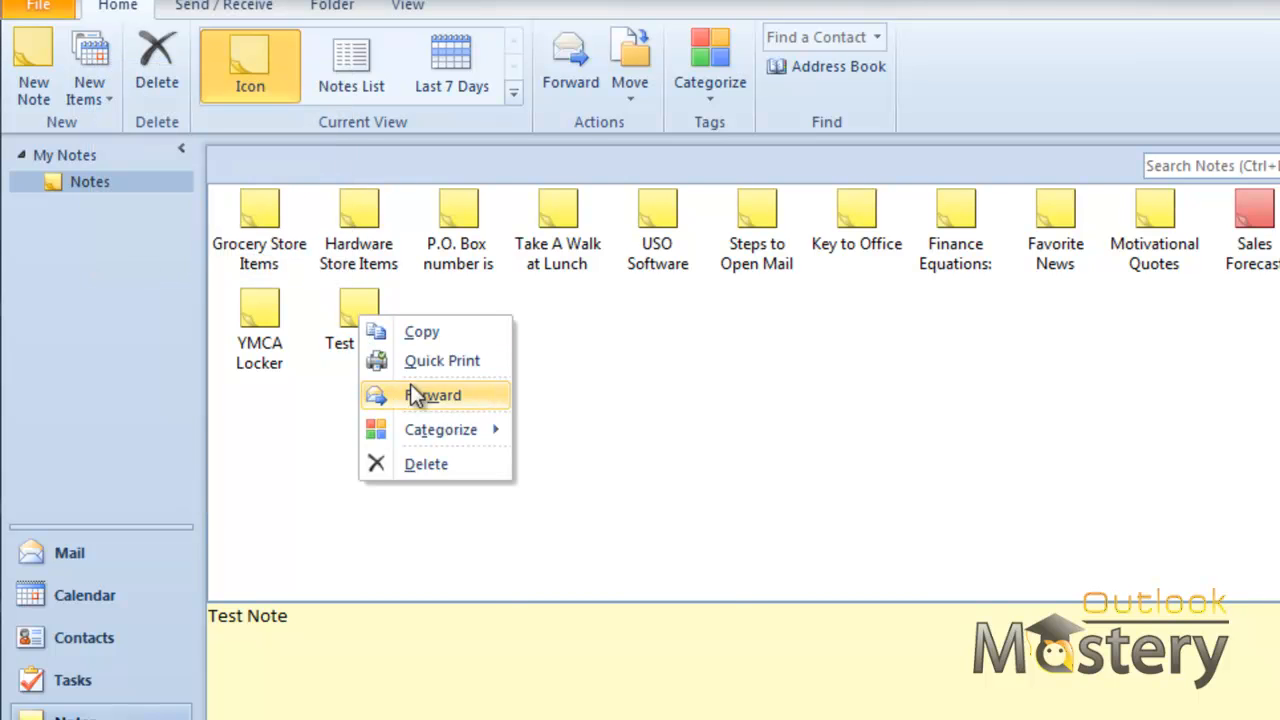
{"action": "mouse_move", "coordinate": [453, 428]}
{"action": "left_click", "coordinate": [636, 495]}
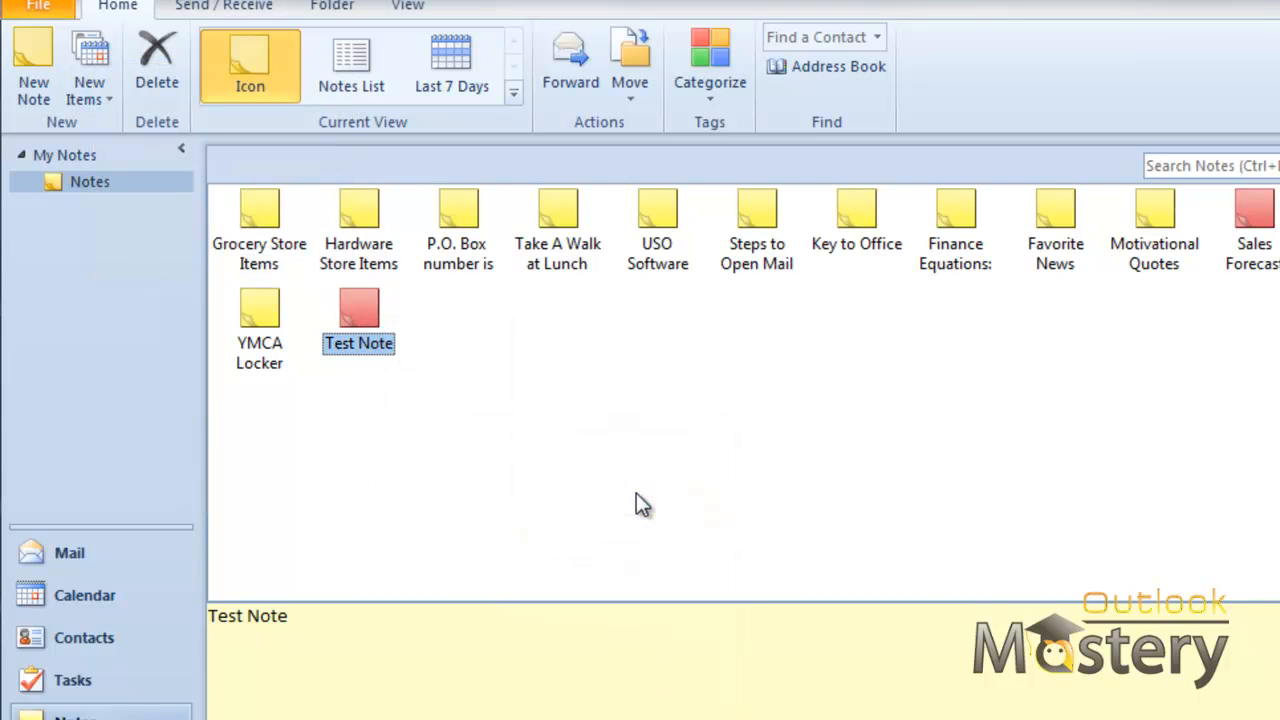
{"action": "right_click", "coordinate": [462, 221]}
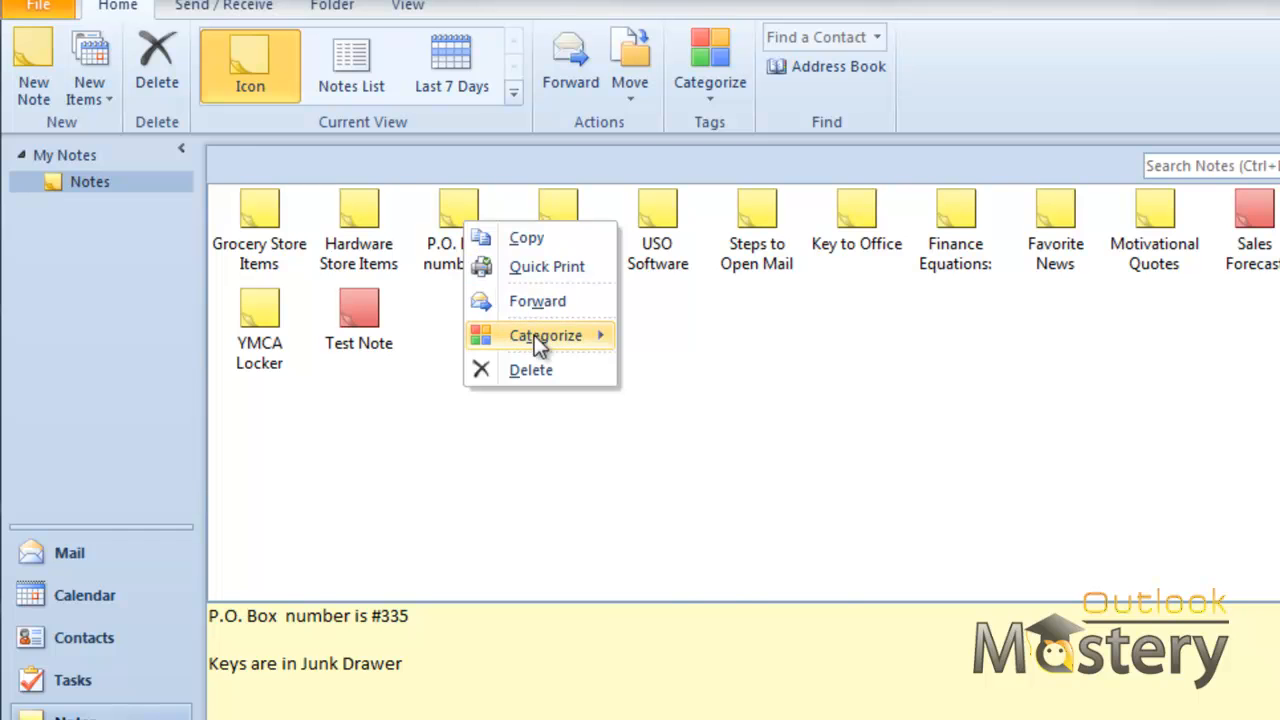
{"action": "mouse_move", "coordinate": [538, 340]}
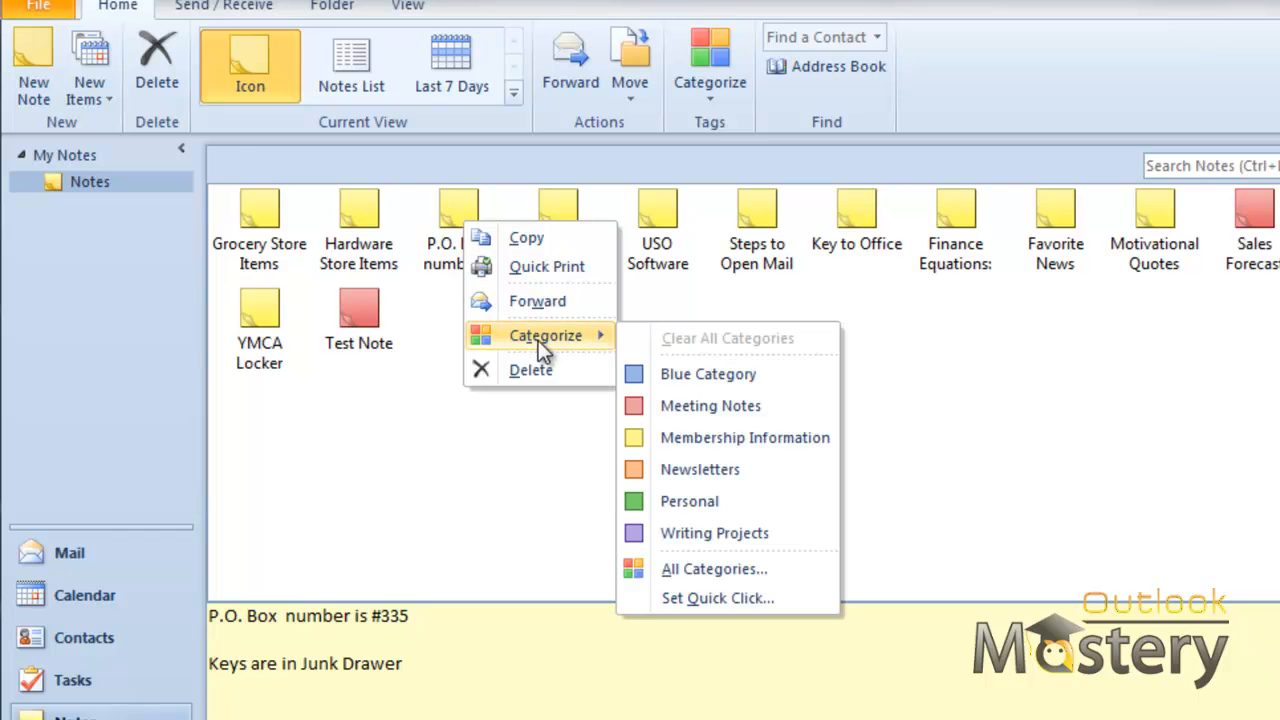
{"action": "left_click", "coordinate": [738, 502]}
Display the notes as a list and as small icons, and return them to large icons.
{"action": "right_click", "coordinate": [605, 411]}
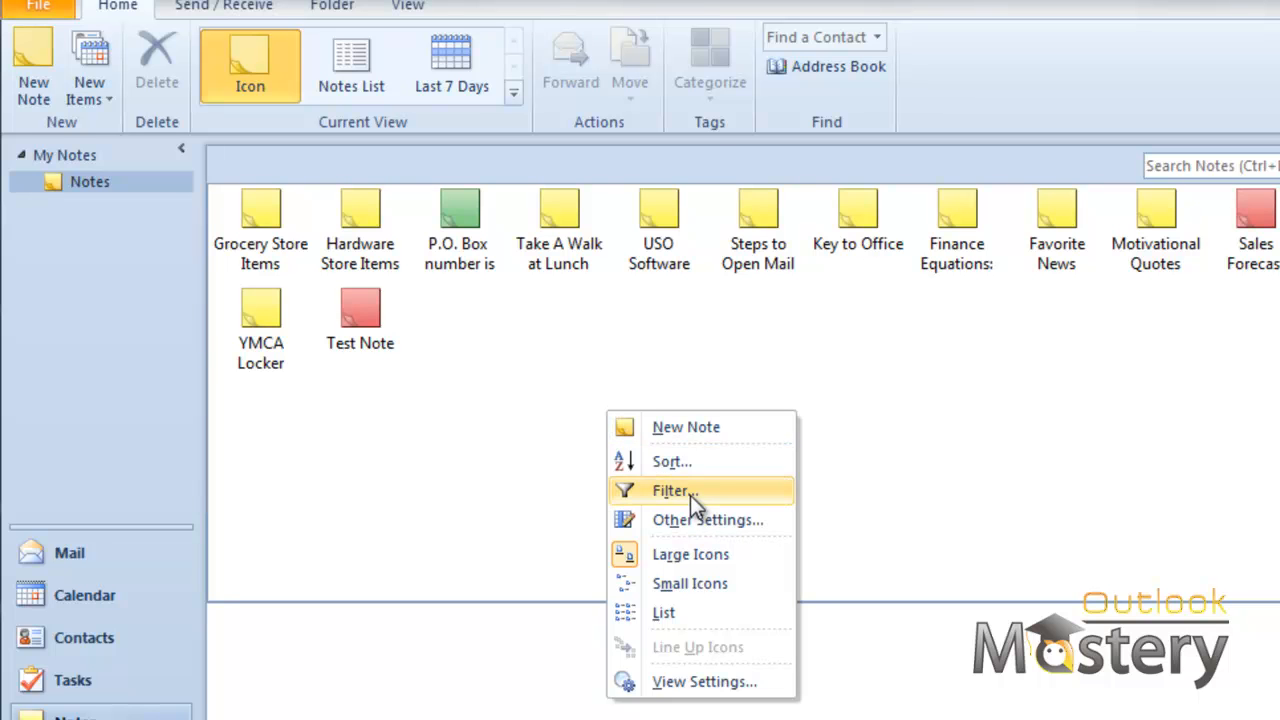
{"action": "left_click", "coordinate": [620, 613]}
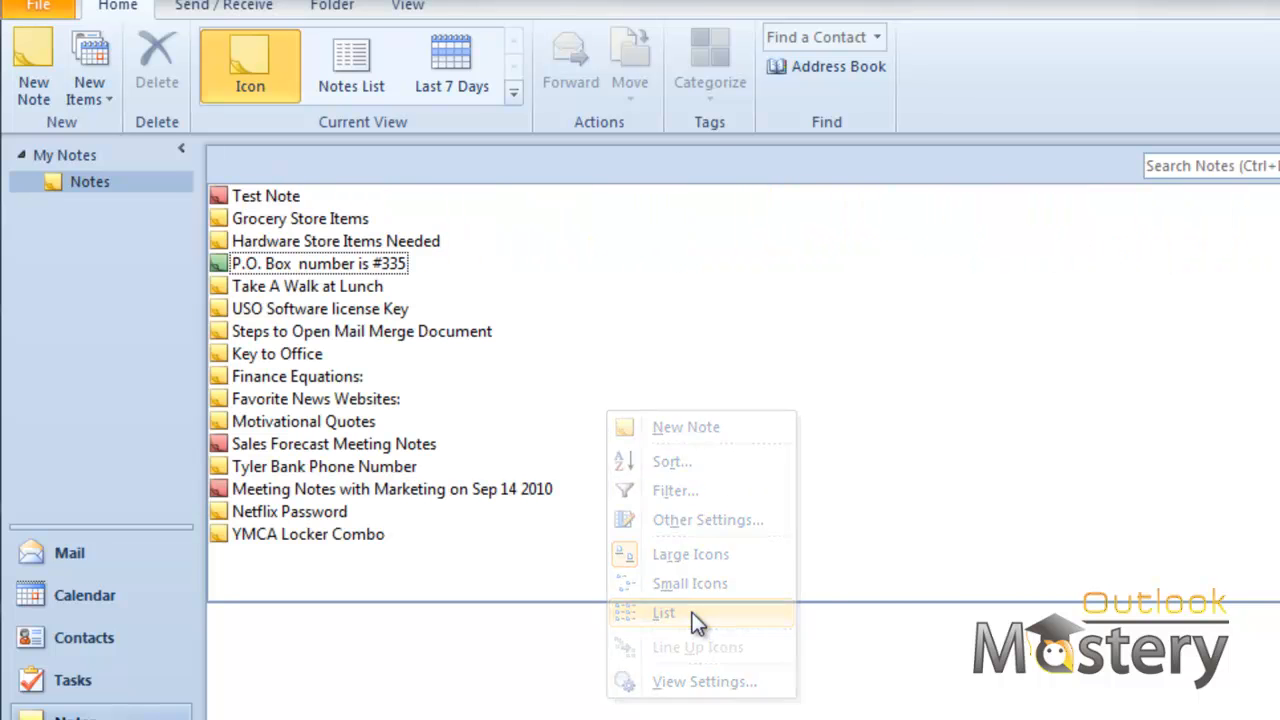
{"action": "right_click", "coordinate": [630, 360]}
{"action": "left_click", "coordinate": [759, 529]}
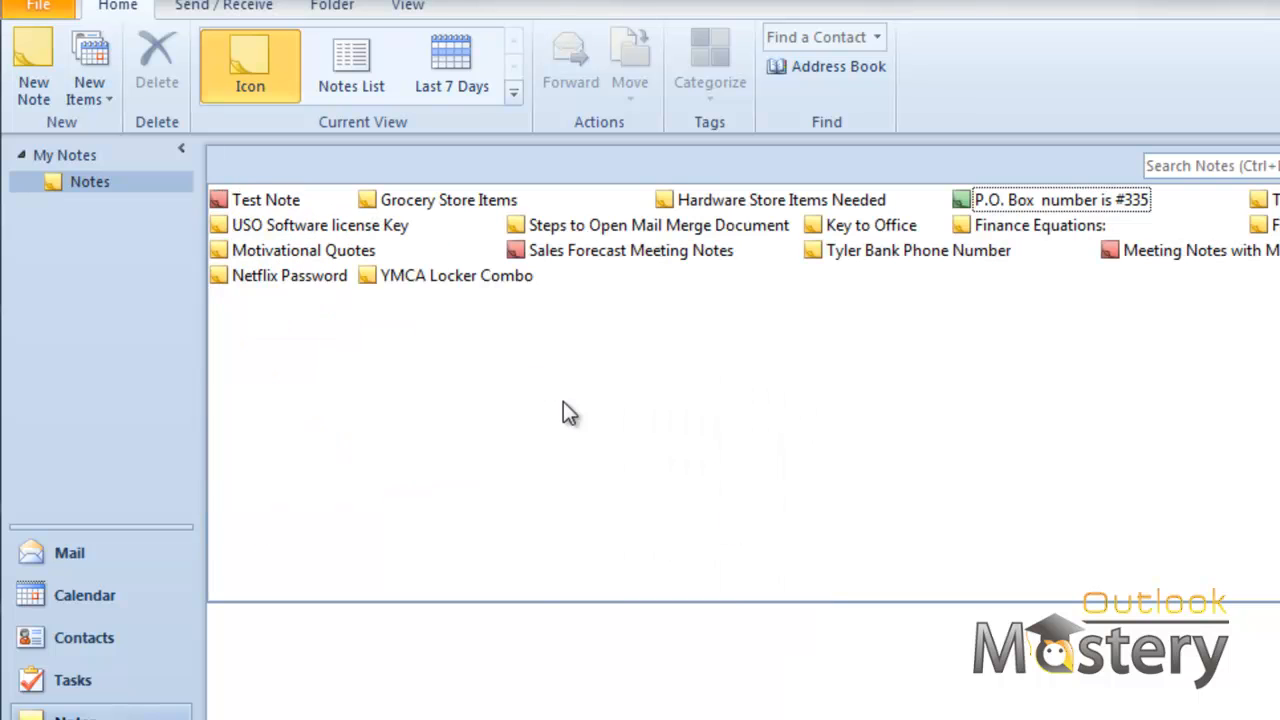
{"action": "right_click", "coordinate": [533, 366]}
{"action": "left_click", "coordinate": [645, 510]}
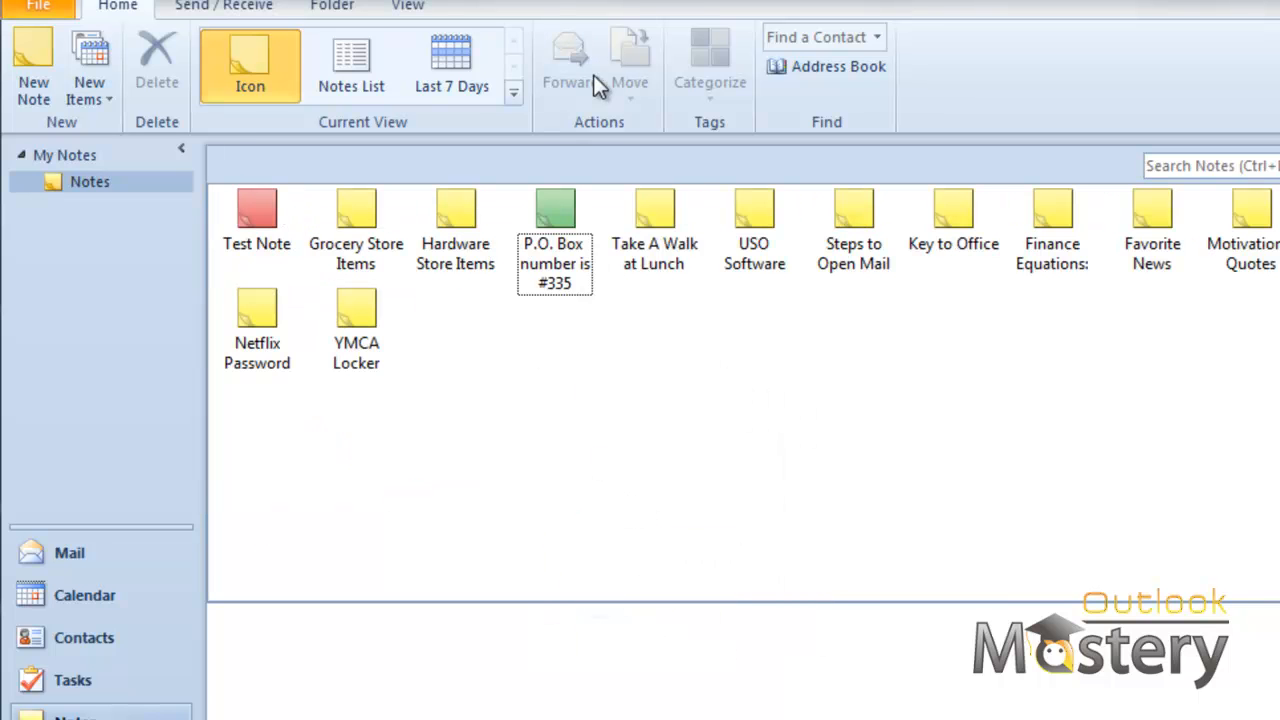
Switch the notes to the Notes List view and look through the entries.
{"action": "left_click", "coordinate": [363, 79]}
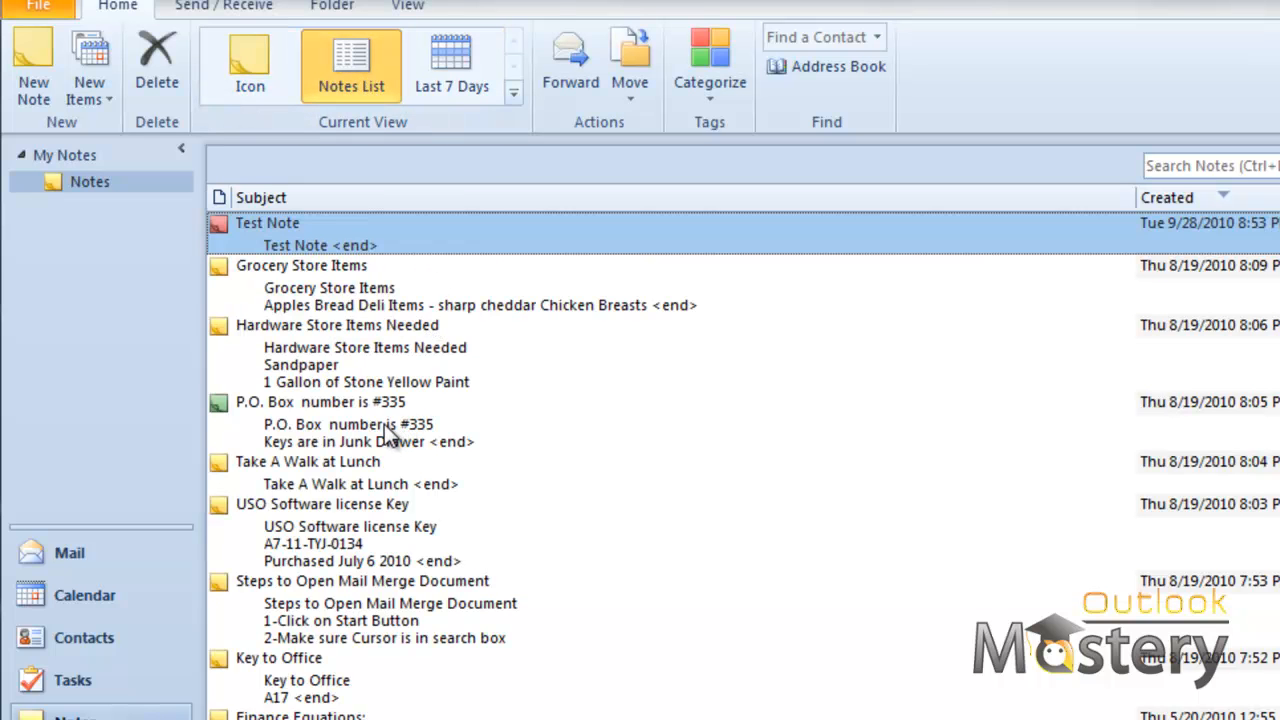
{"action": "scroll", "coordinate": [392, 436], "scroll_direction": "down", "scroll_amount": 4}
{"action": "left_click", "coordinate": [358, 398]}
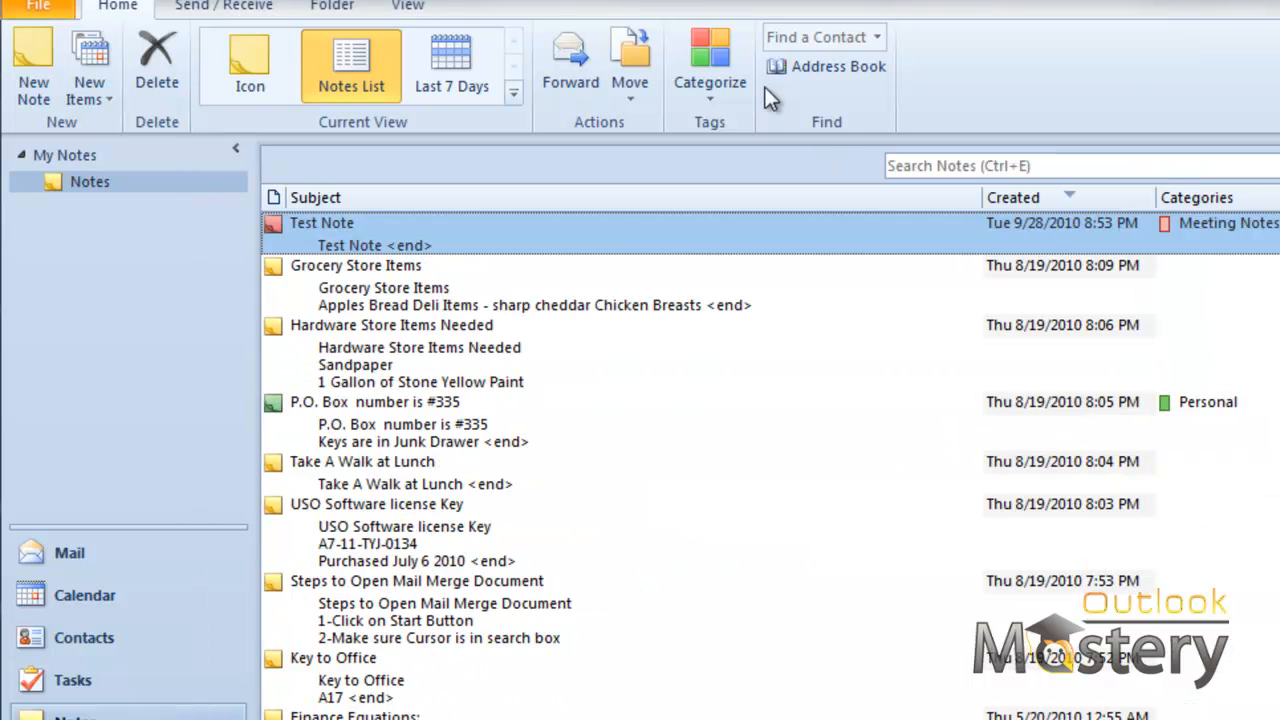
Turn on the Reading Pane for the Notes folder with the Right option.
{"action": "left_click", "coordinate": [408, 6]}
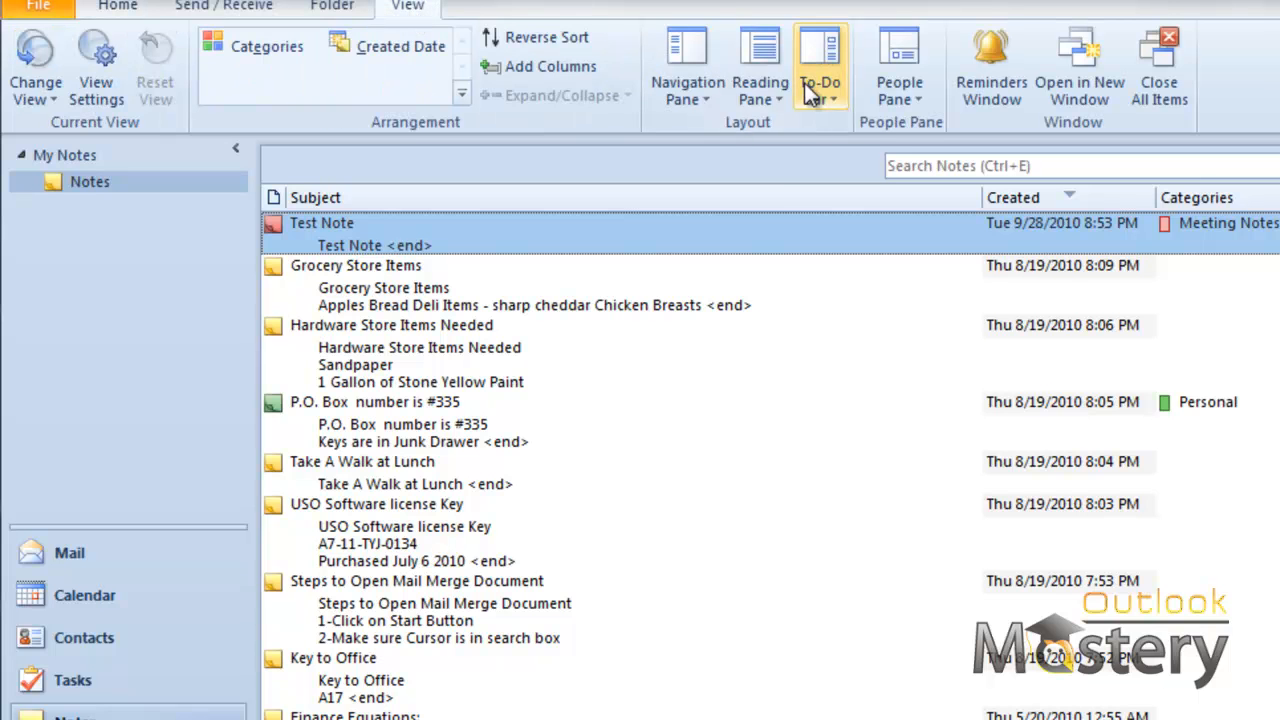
{"action": "left_click", "coordinate": [758, 90]}
{"action": "left_click", "coordinate": [795, 129]}
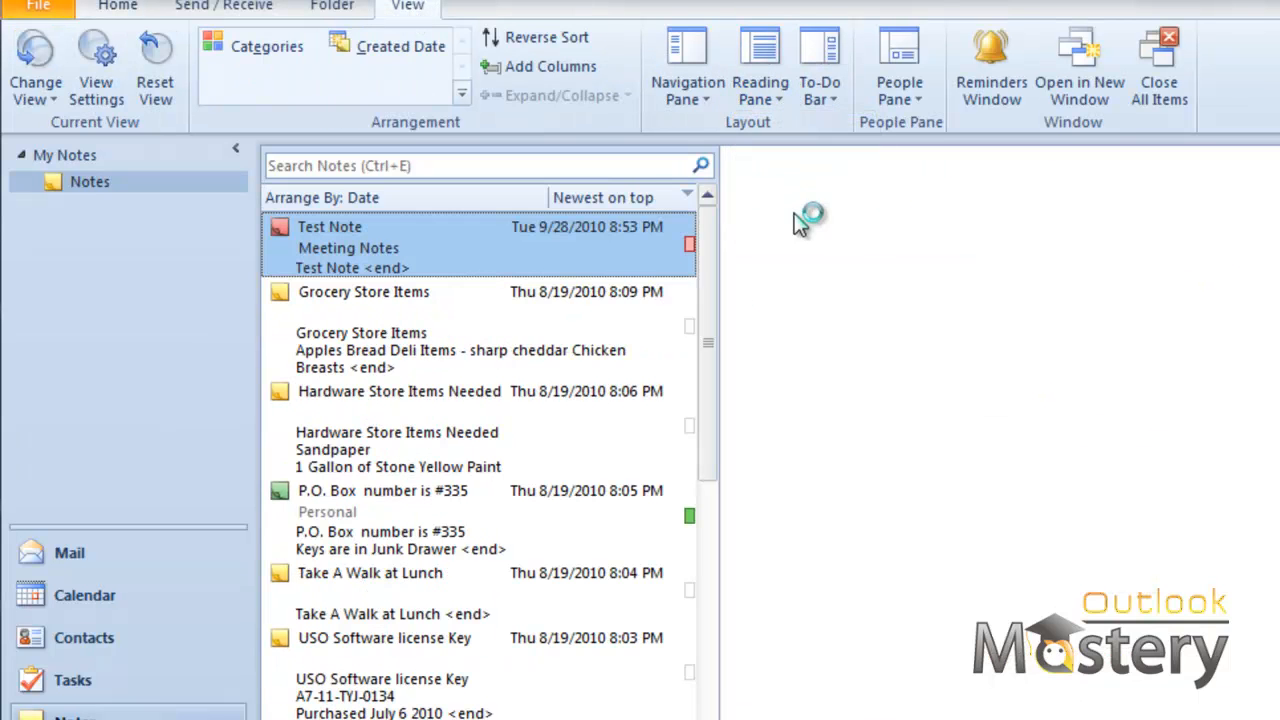
Preview the individual notes in the Reading Pane, and narrow that pane to give the notes list more width.
{"action": "left_click", "coordinate": [582, 314]}
{"action": "left_click", "coordinate": [578, 418]}
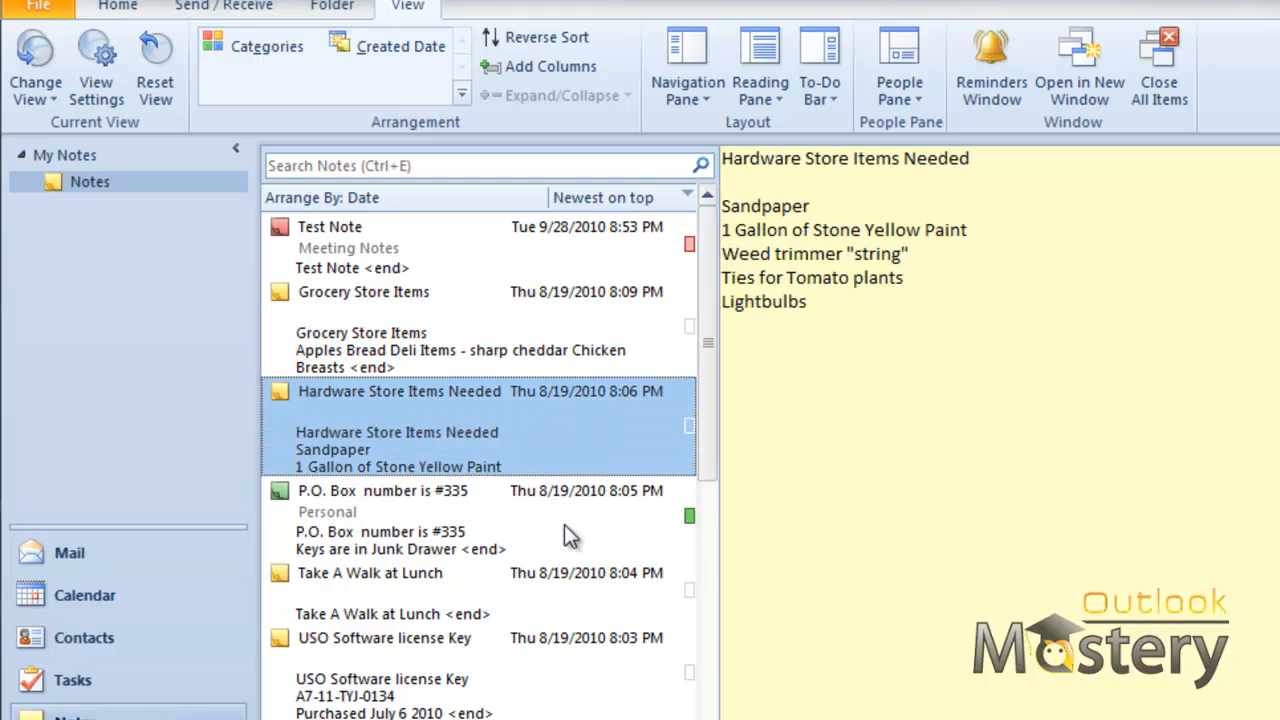
{"action": "left_click", "coordinate": [567, 532]}
{"action": "left_click", "coordinate": [563, 608]}
{"action": "left_click", "coordinate": [575, 661]}
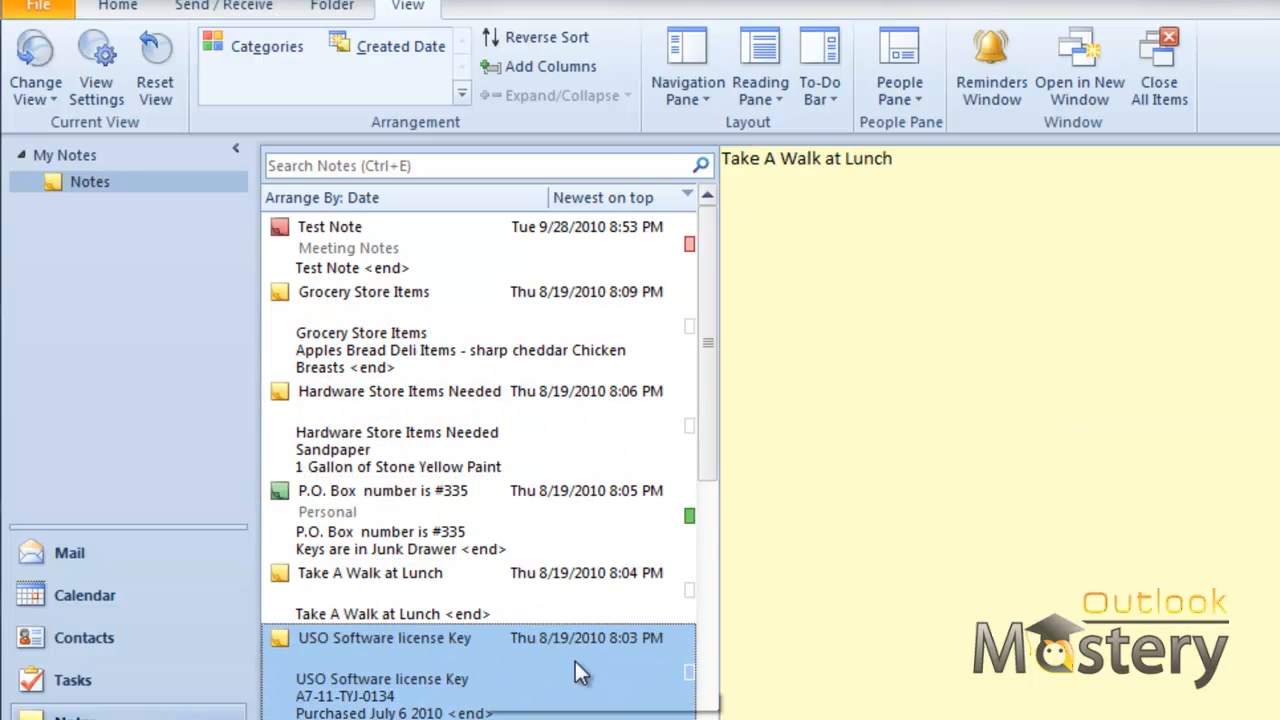
{"action": "left_click", "coordinate": [544, 520]}
{"action": "left_click", "coordinate": [553, 455]}
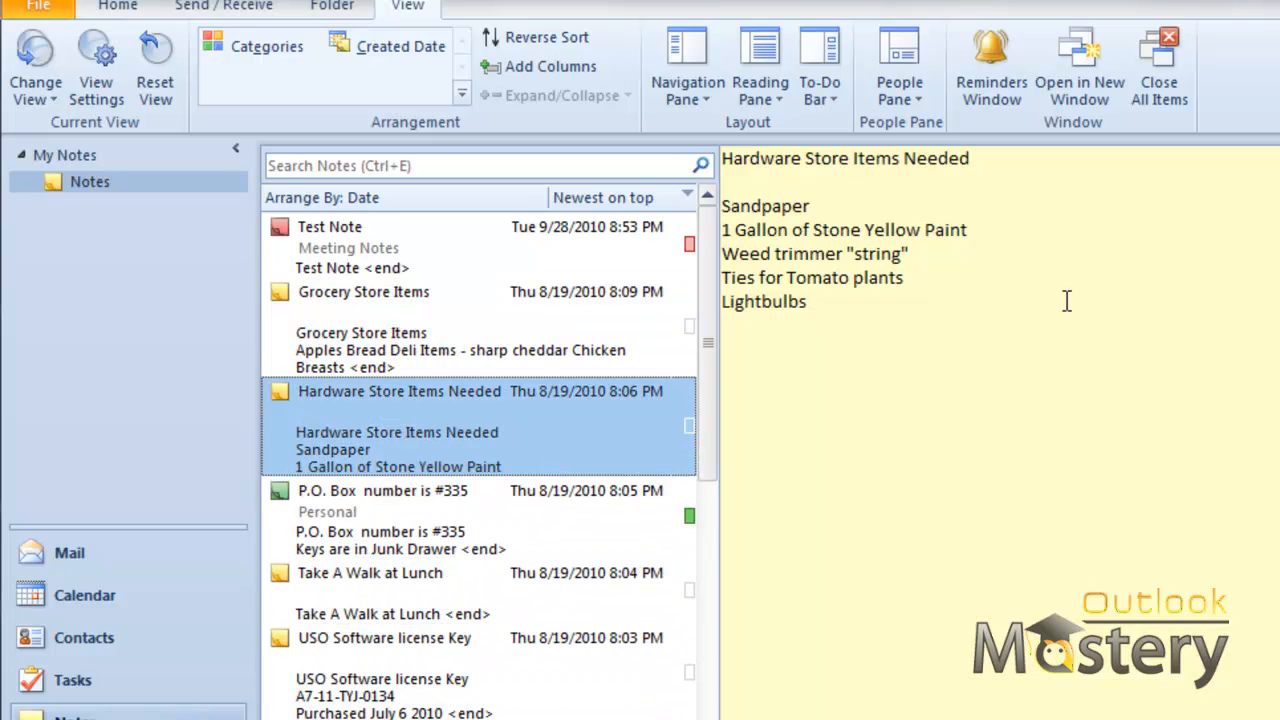
{"action": "left_click", "coordinate": [360, 340]}
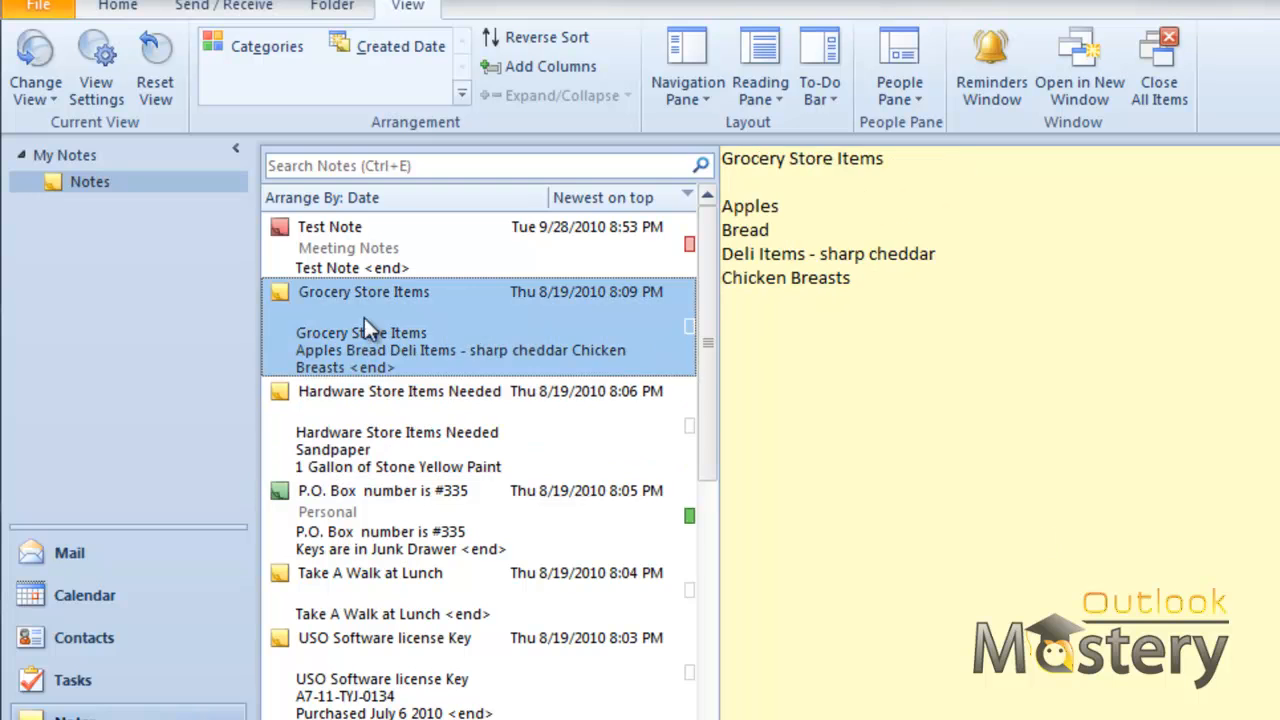
{"action": "left_click", "coordinate": [389, 267]}
{"action": "scroll", "coordinate": [708, 328], "scroll_direction": "down", "scroll_amount": 3}
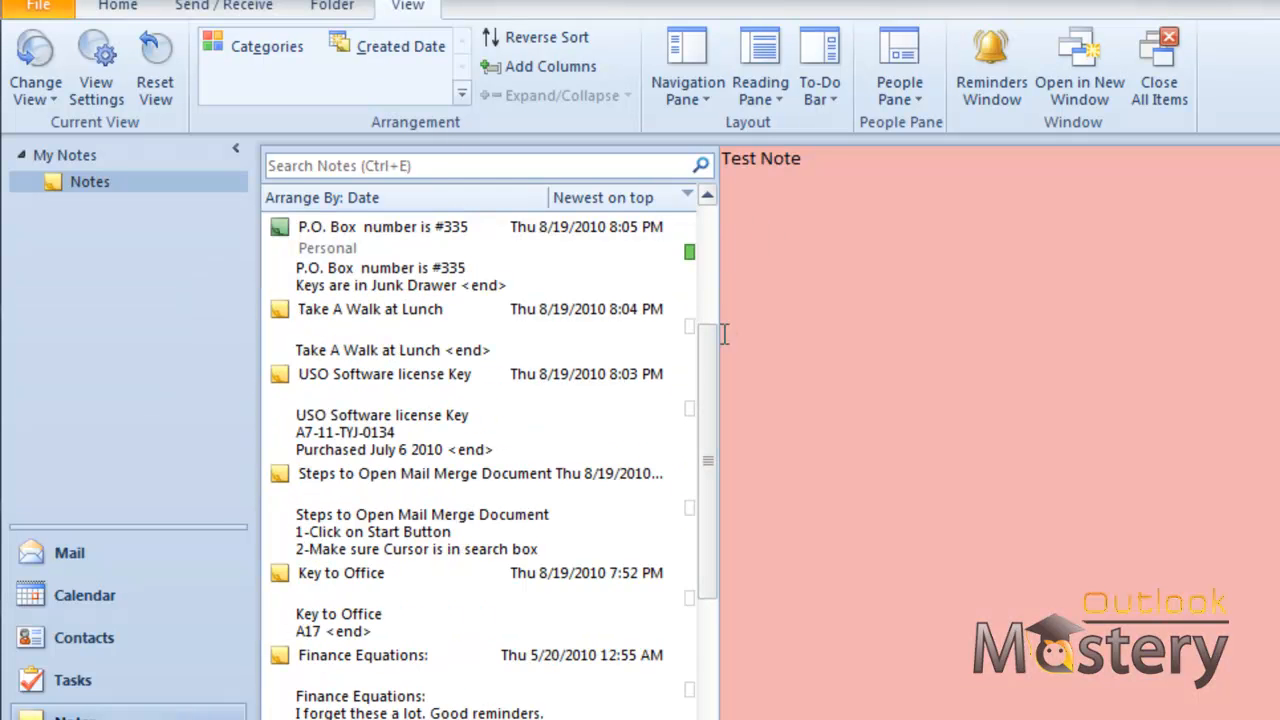
{"action": "left_click_drag", "start_coordinate": [716, 330], "coordinate": [1138, 362]}
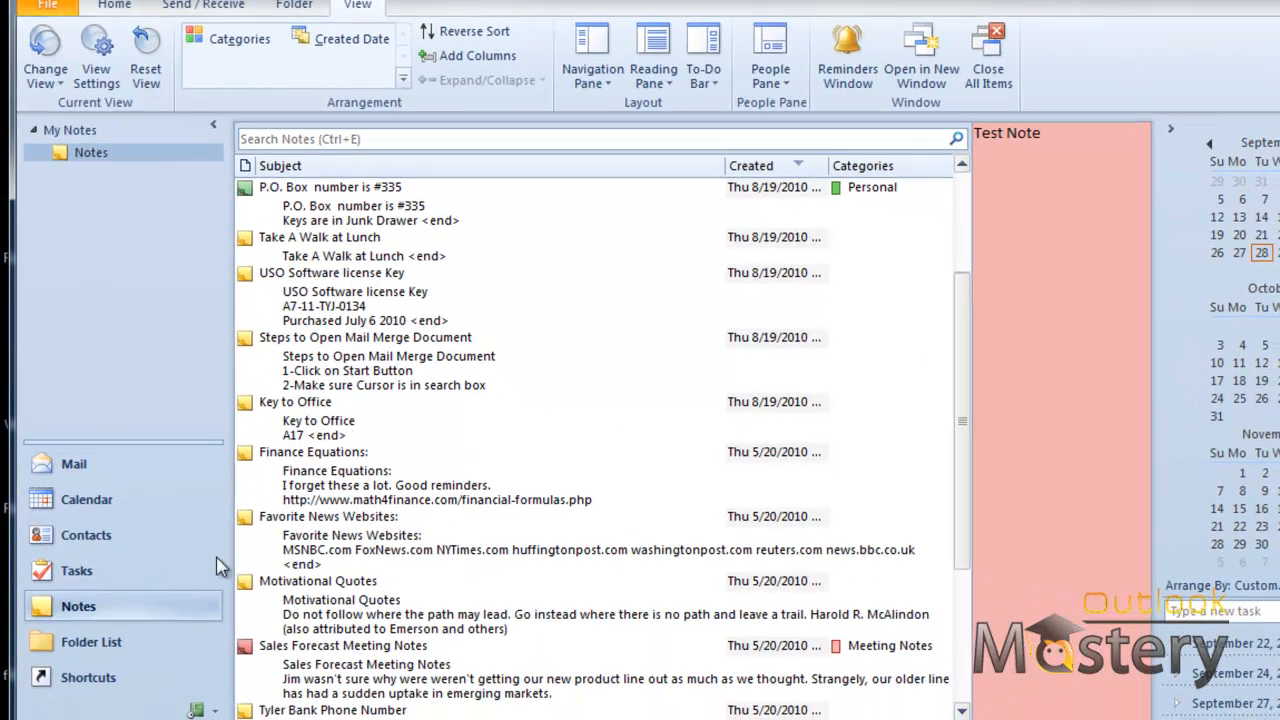
Display the Folder List with the module buttons minimized to small icons, and widen the Navigation Pane.
{"action": "left_click", "coordinate": [127, 645]}
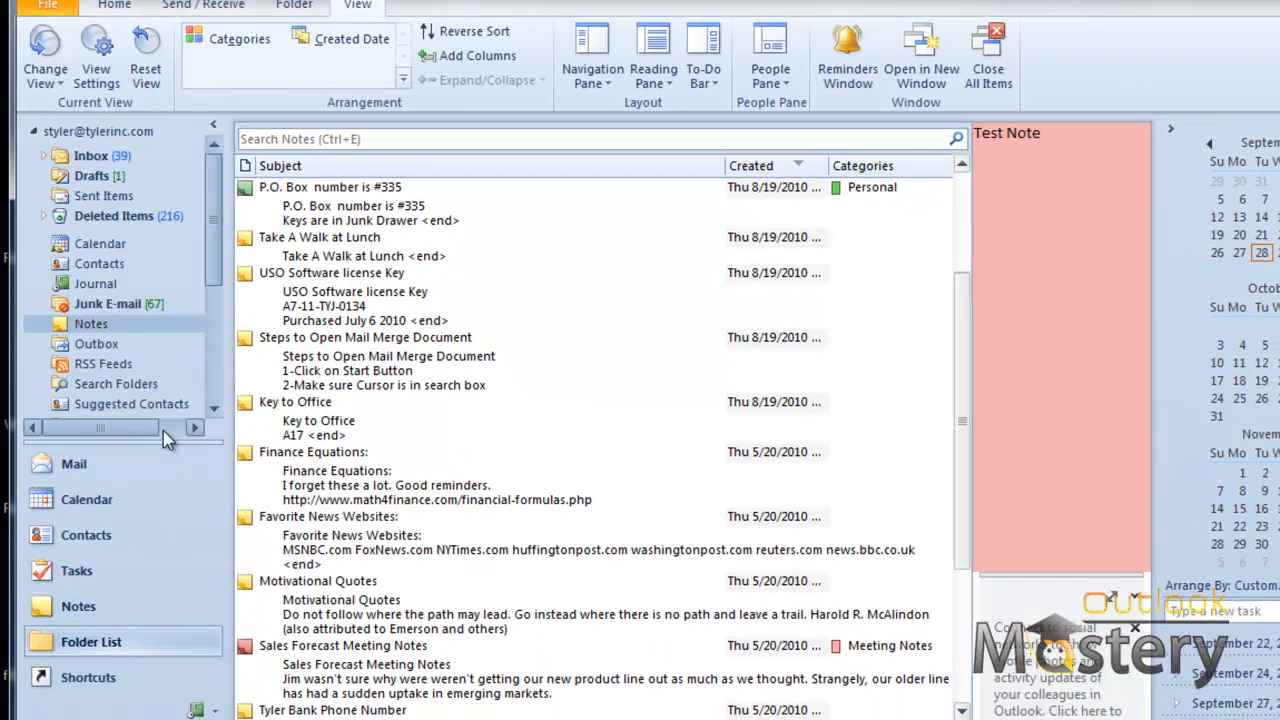
{"action": "left_click_drag", "start_coordinate": [167, 440], "coordinate": [167, 700]}
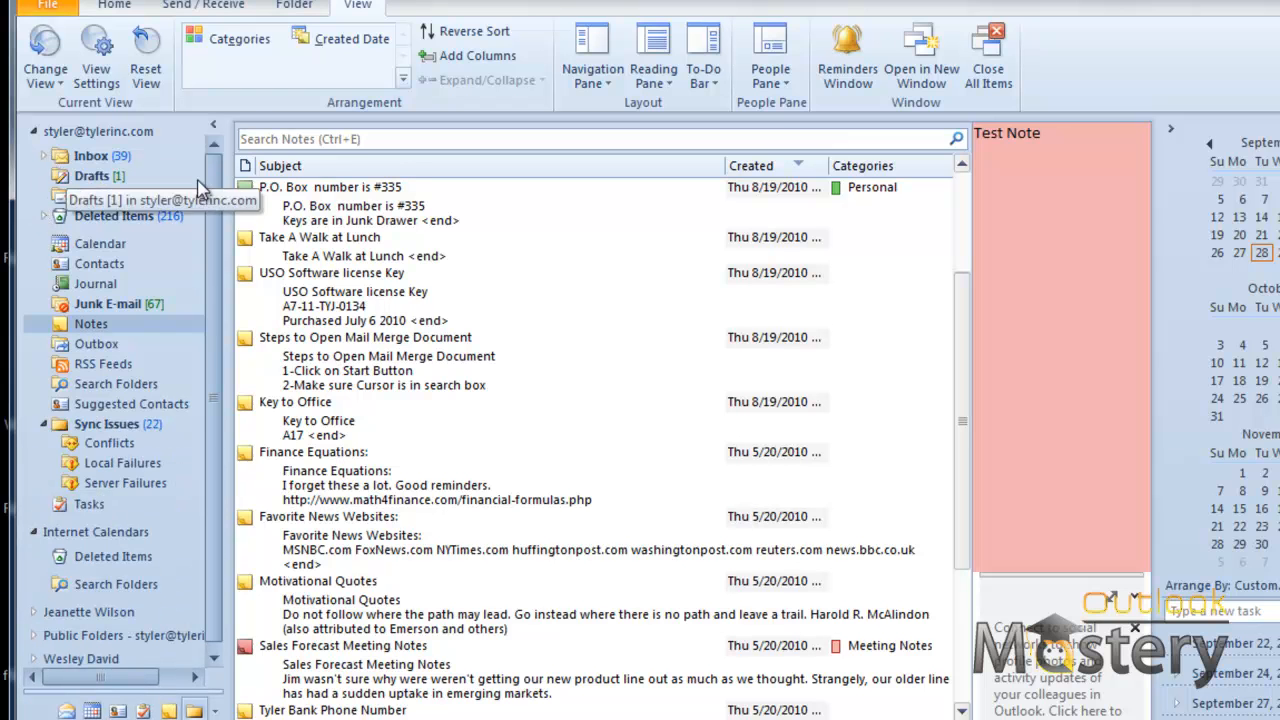
{"action": "left_click_drag", "start_coordinate": [212, 193], "coordinate": [203, 288]}
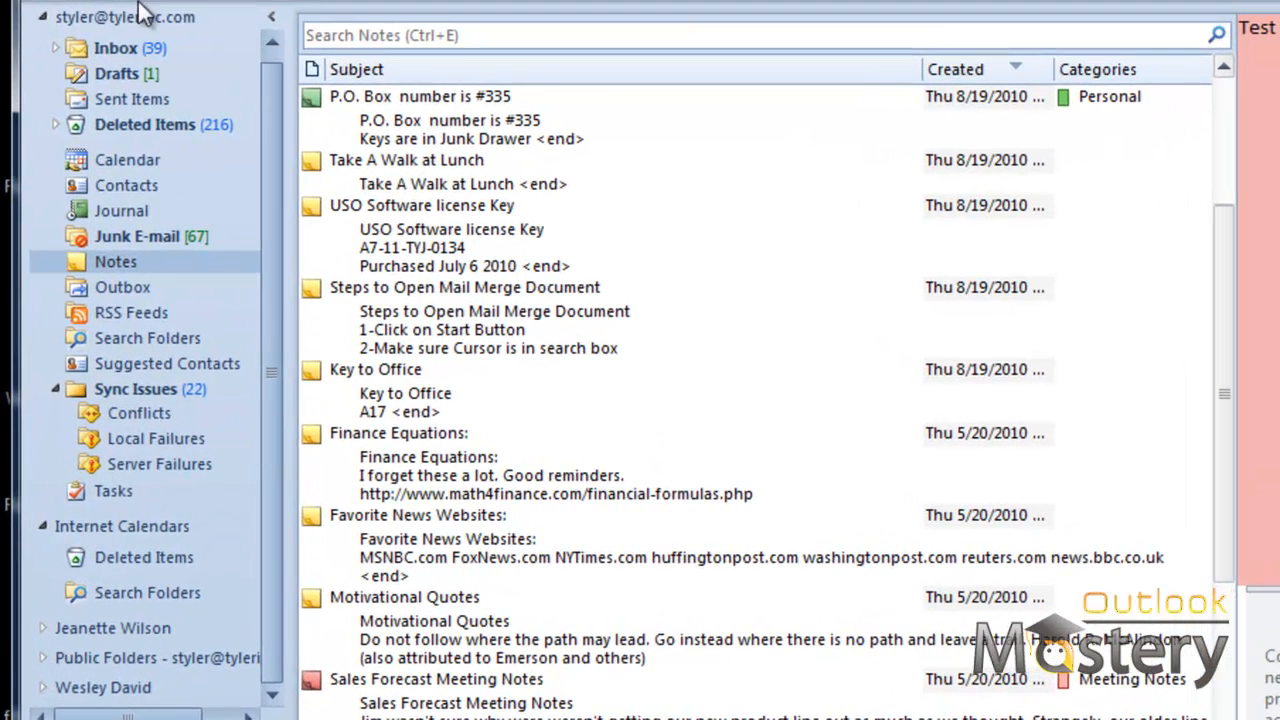
{"action": "left_click", "coordinate": [56, 50]}
{"action": "left_click_drag", "start_coordinate": [268, 118], "coordinate": [398, 290]}
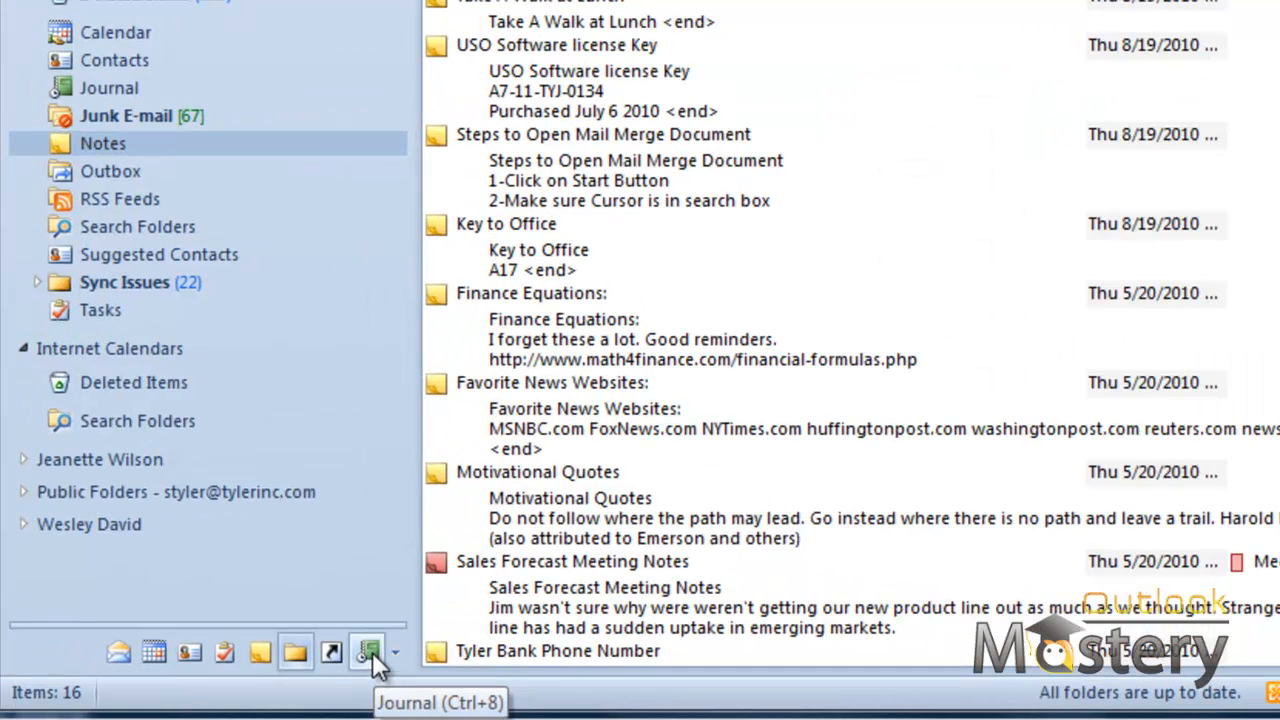
Open the Journal without turning on automatic tracking, and show its entries in the Entry List view.
{"action": "left_click", "coordinate": [304, 666]}
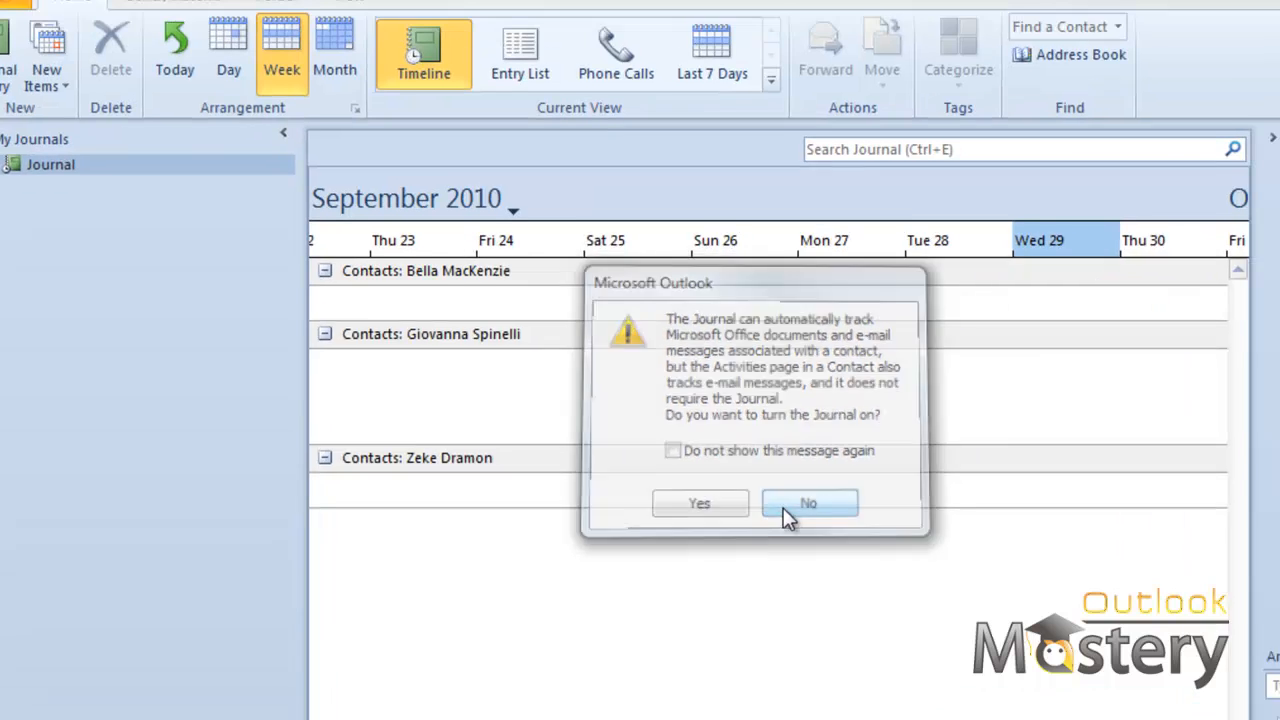
{"action": "left_click", "coordinate": [783, 507]}
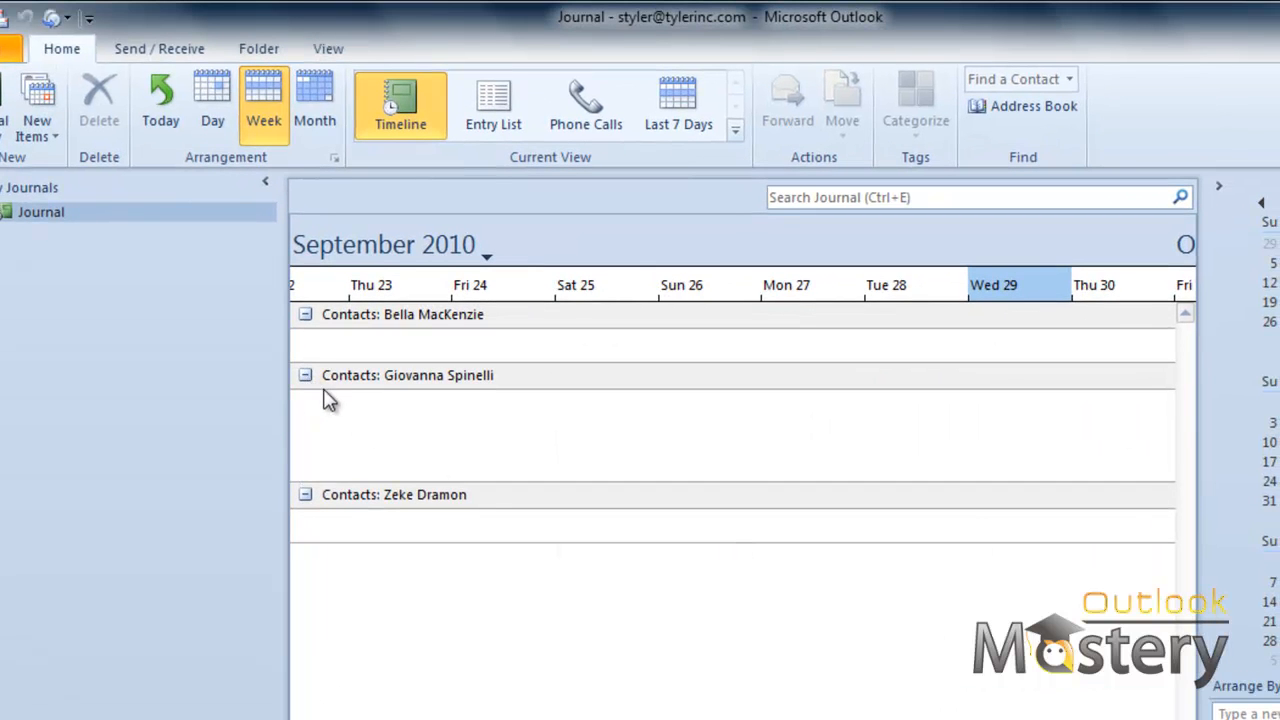
{"action": "left_click", "coordinate": [490, 102]}
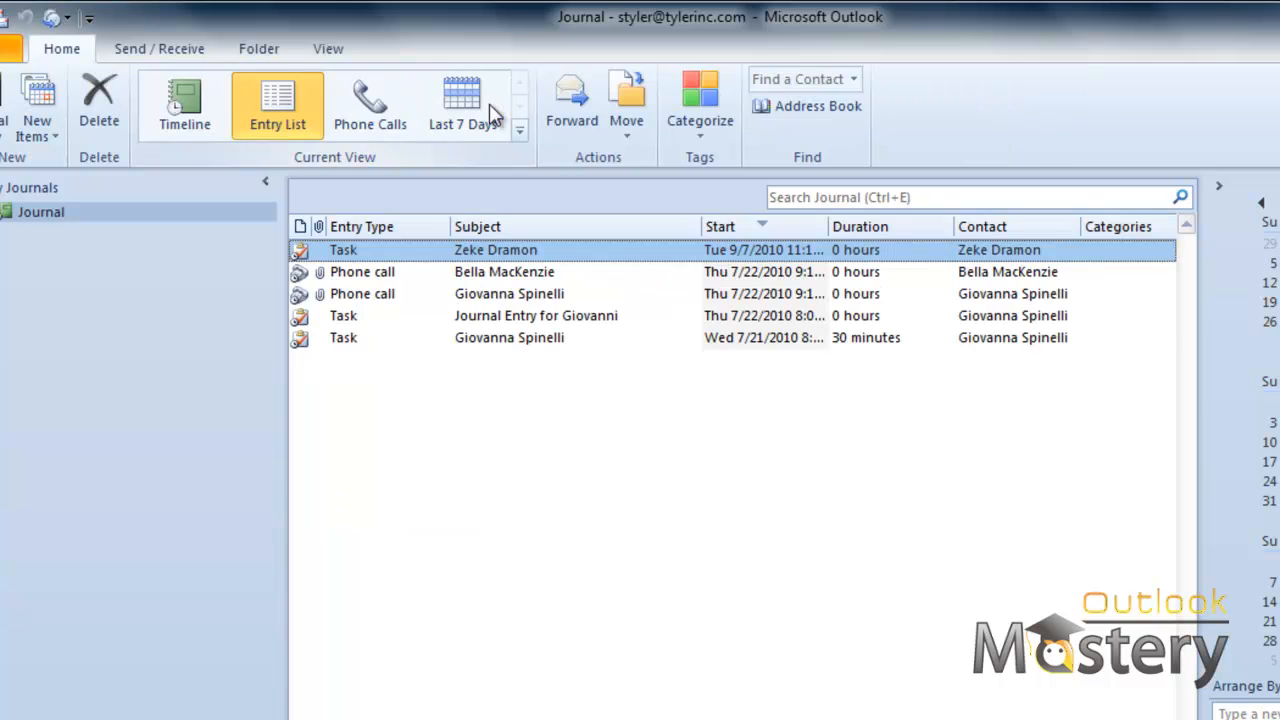
Create a journal entry with the subject "Test Journal entry", starting and pausing its timer.
{"action": "right_click", "coordinate": [508, 420]}
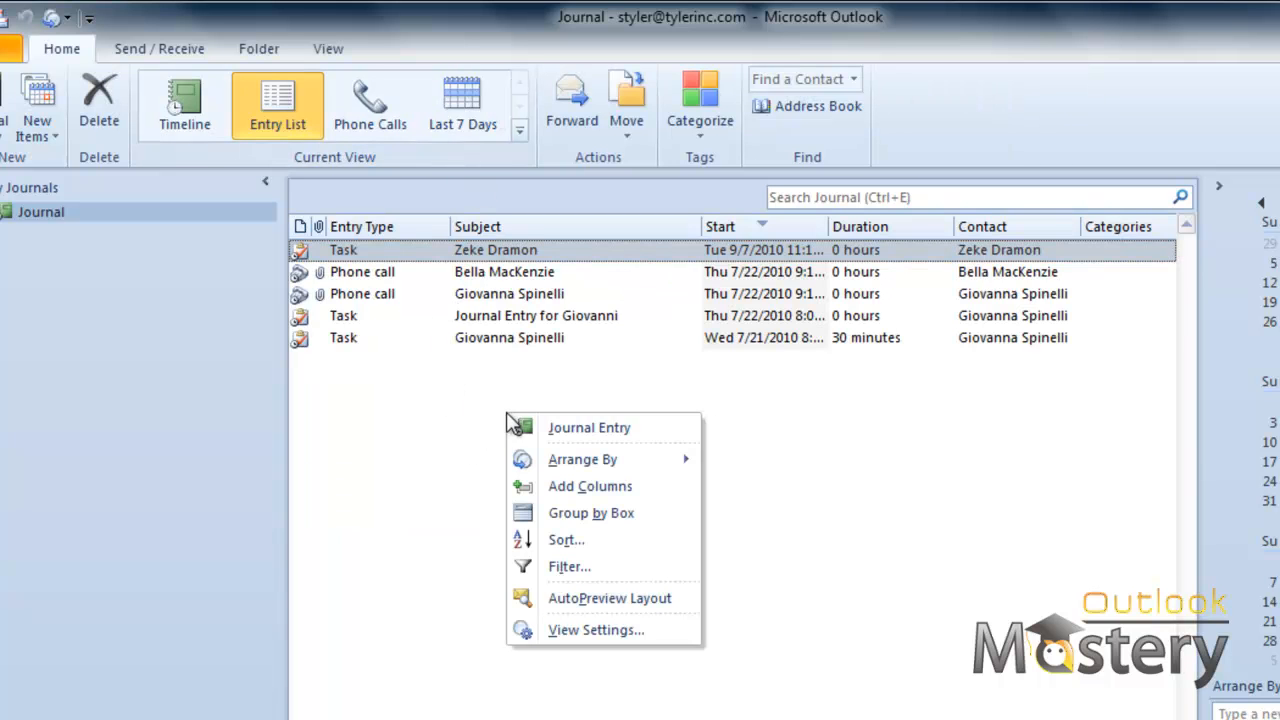
{"action": "left_click", "coordinate": [657, 437]}
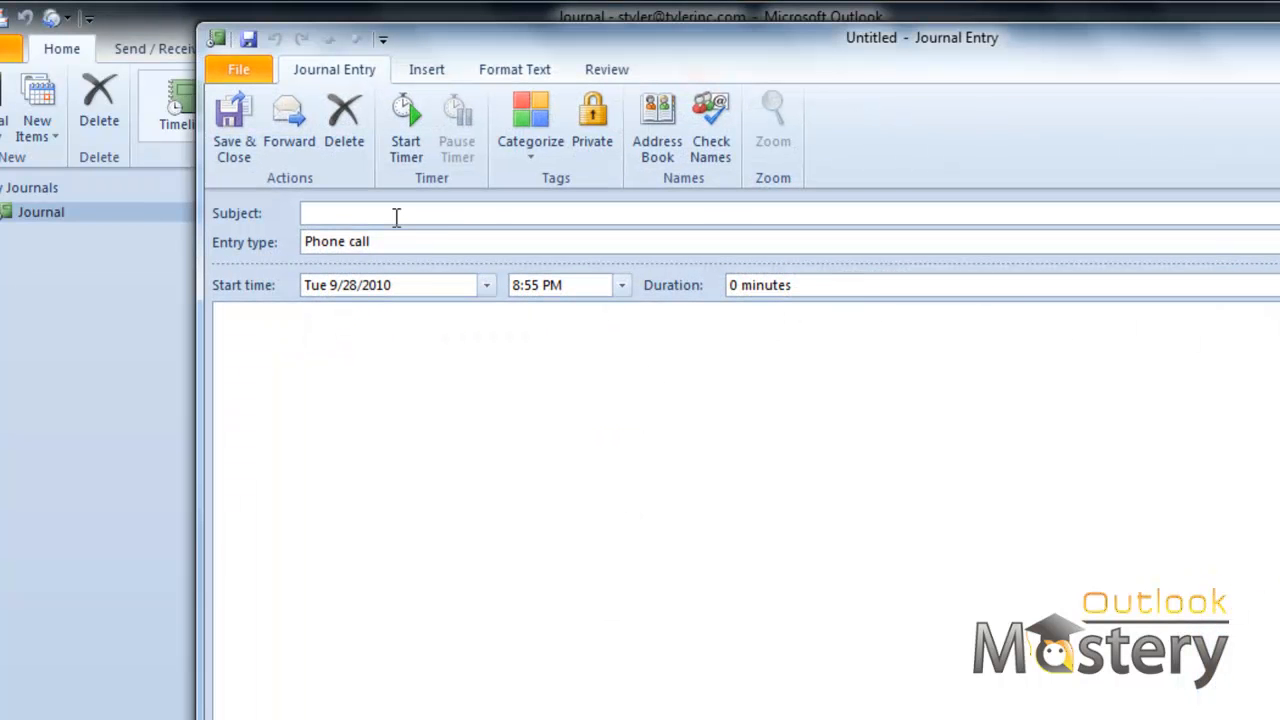
{"action": "left_click", "coordinate": [414, 147]}
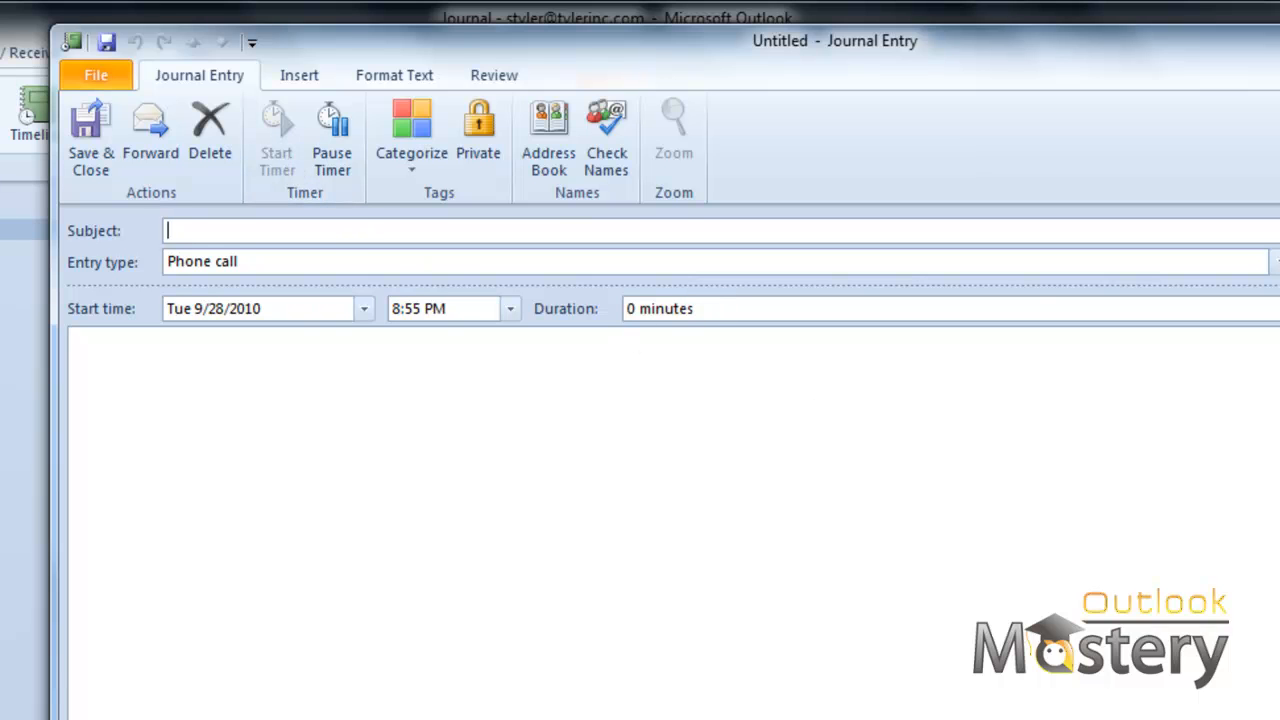
{"action": "left_click_drag", "start_coordinate": [1279, 719], "coordinate": [1113, 695]}
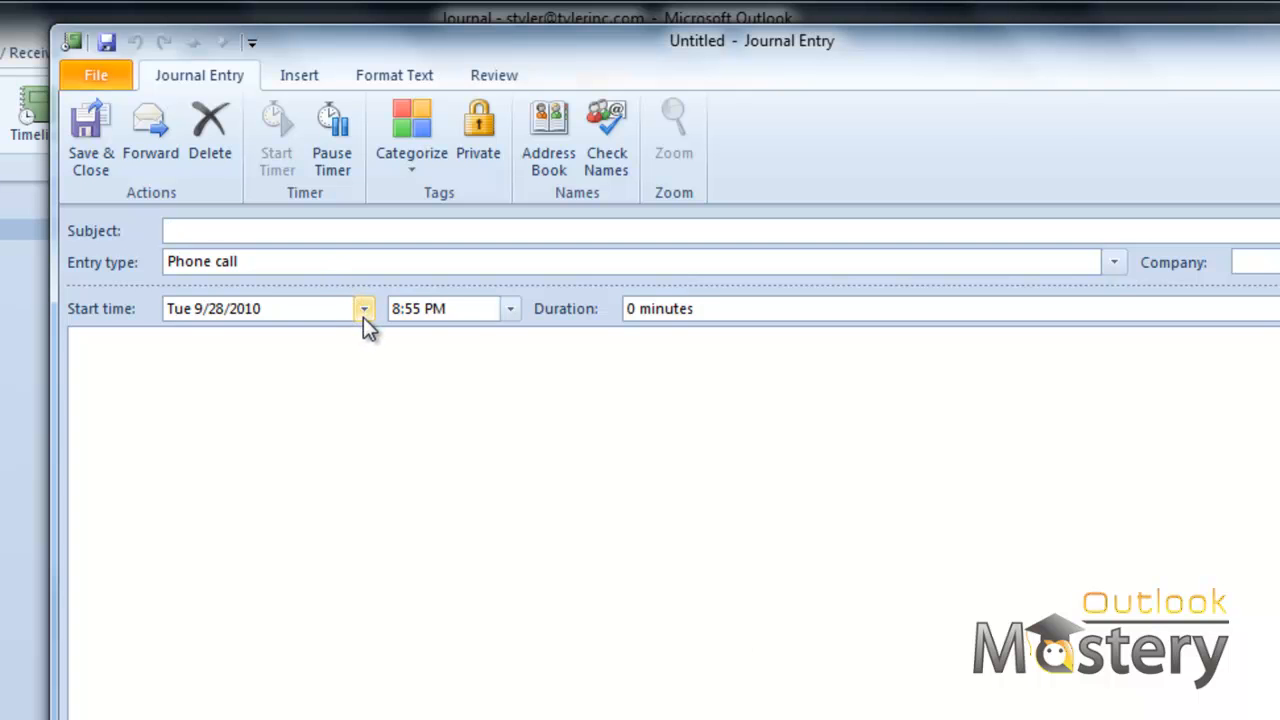
{"action": "type", "text": "Test Journal entry"}
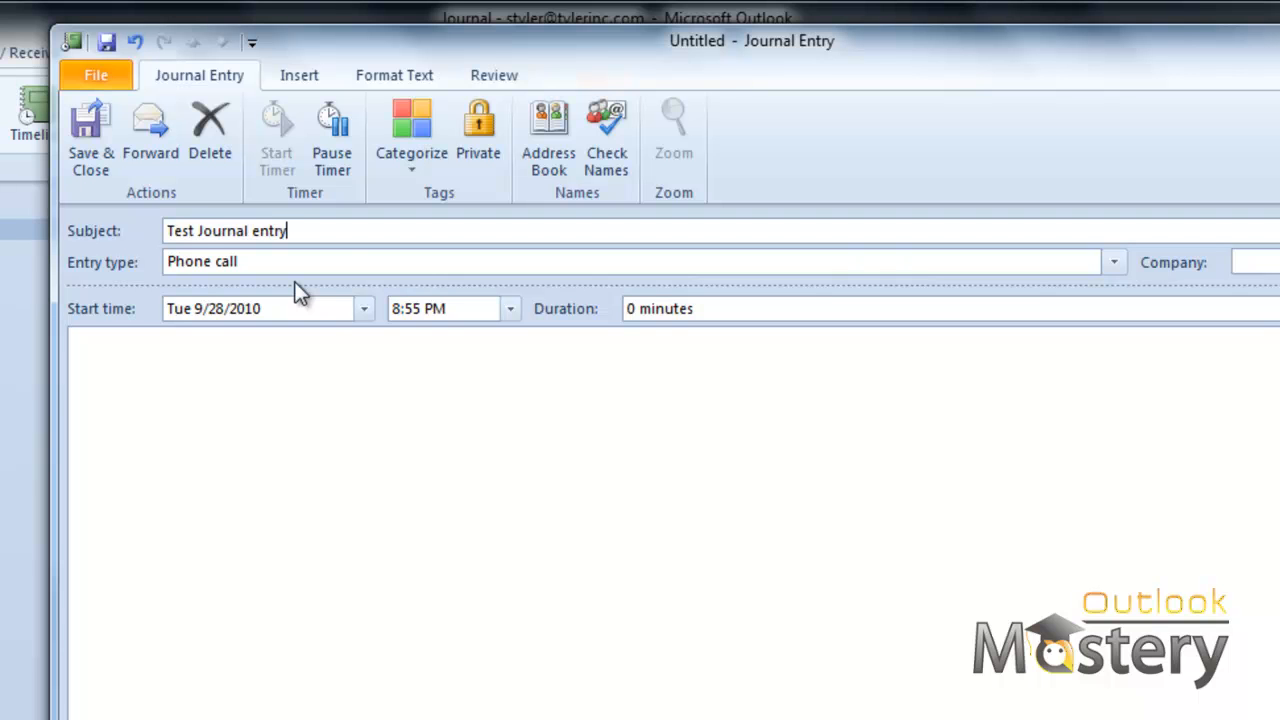
{"action": "left_click", "coordinate": [346, 144]}
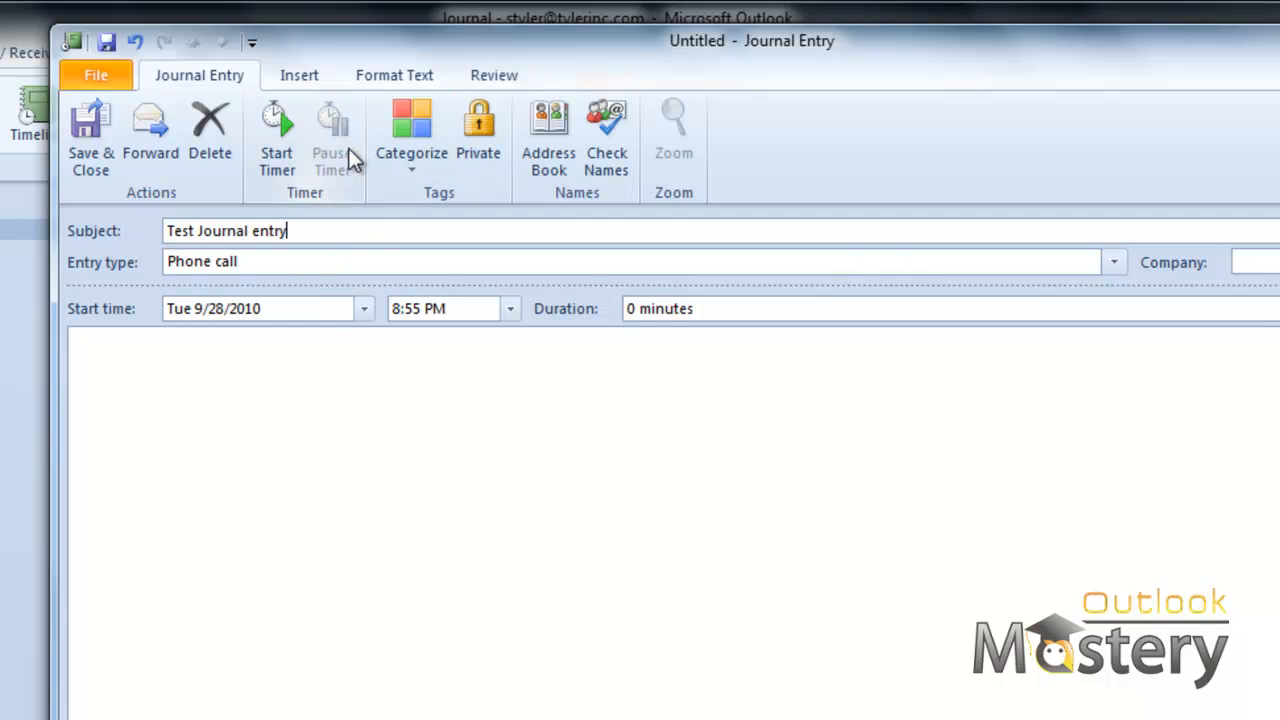
Assign the Writing Projects category to the journal entry, and set its entry type to Task and company to GiA.
{"action": "left_click", "coordinate": [418, 162]}
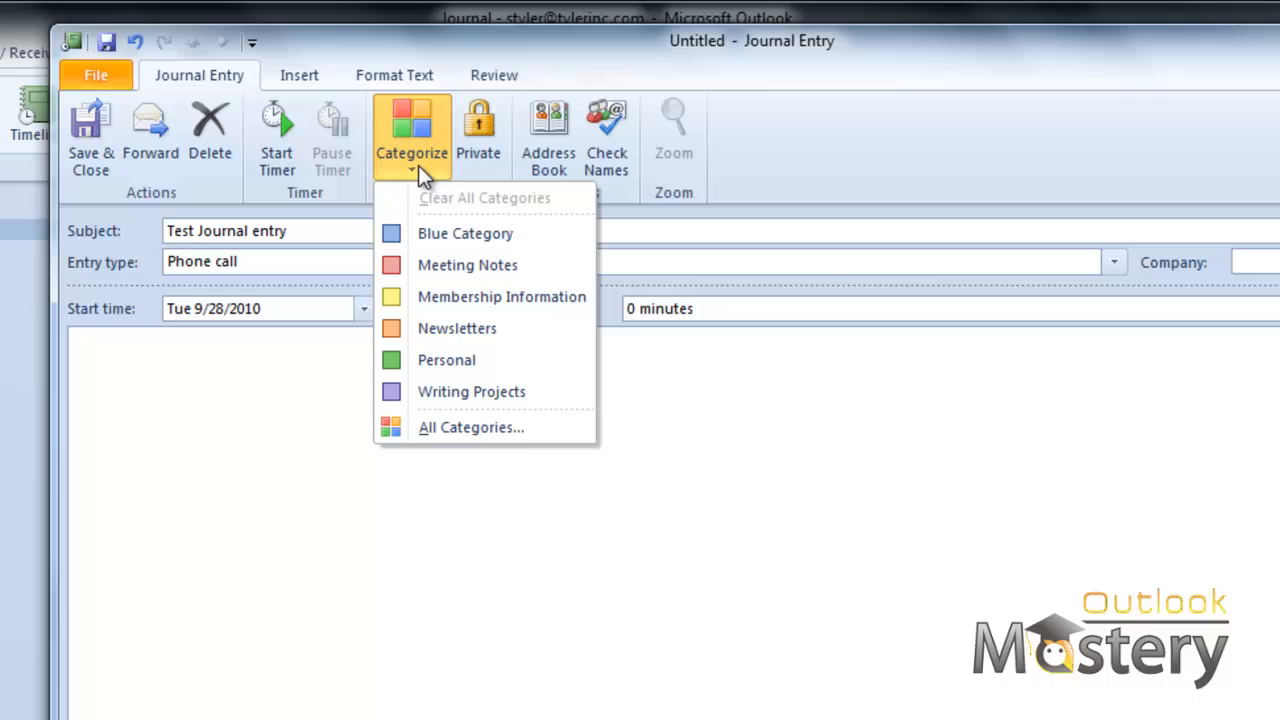
{"action": "left_click", "coordinate": [526, 391]}
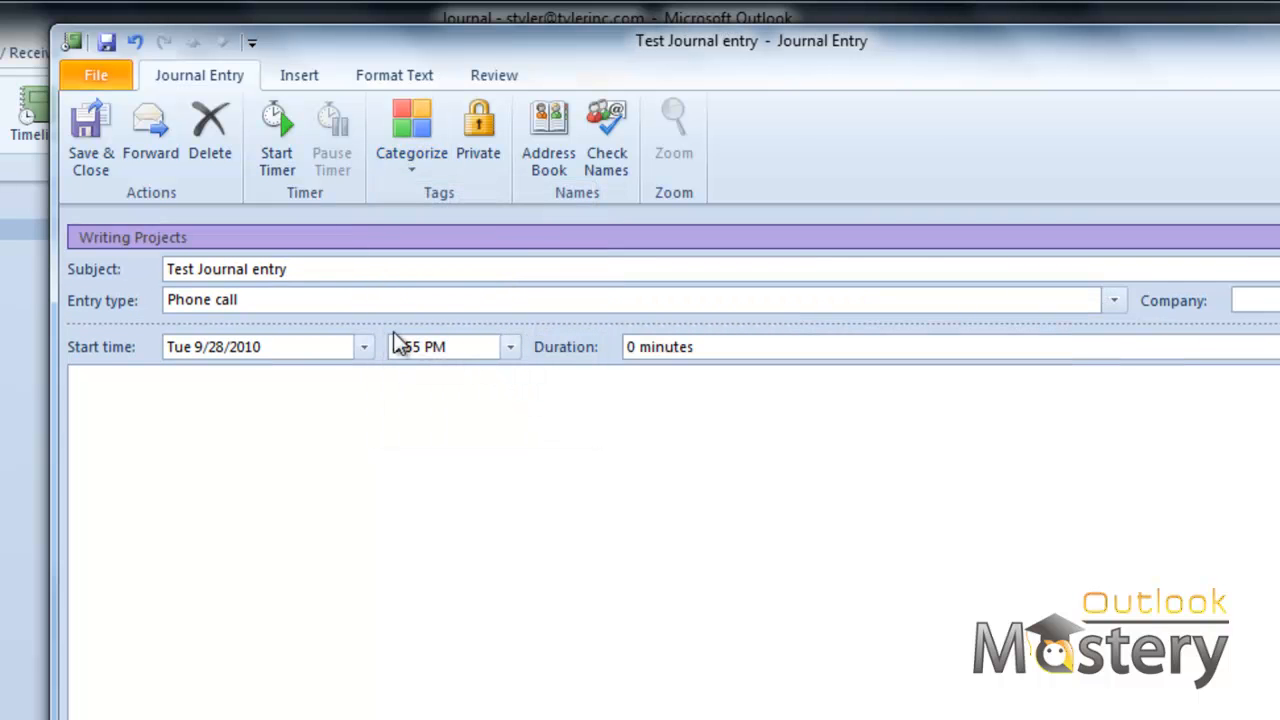
{"action": "left_click", "coordinate": [1113, 302]}
{"action": "left_click", "coordinate": [247, 378]}
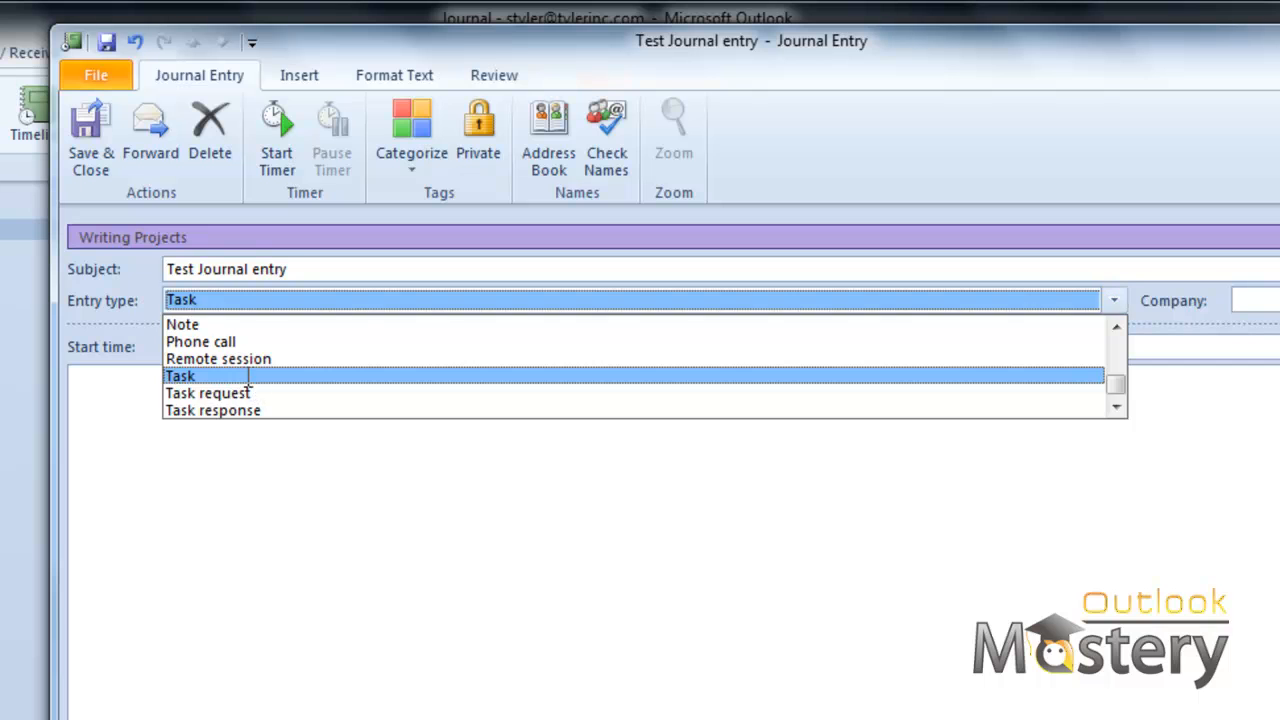
{"action": "left_click", "coordinate": [1256, 300]}
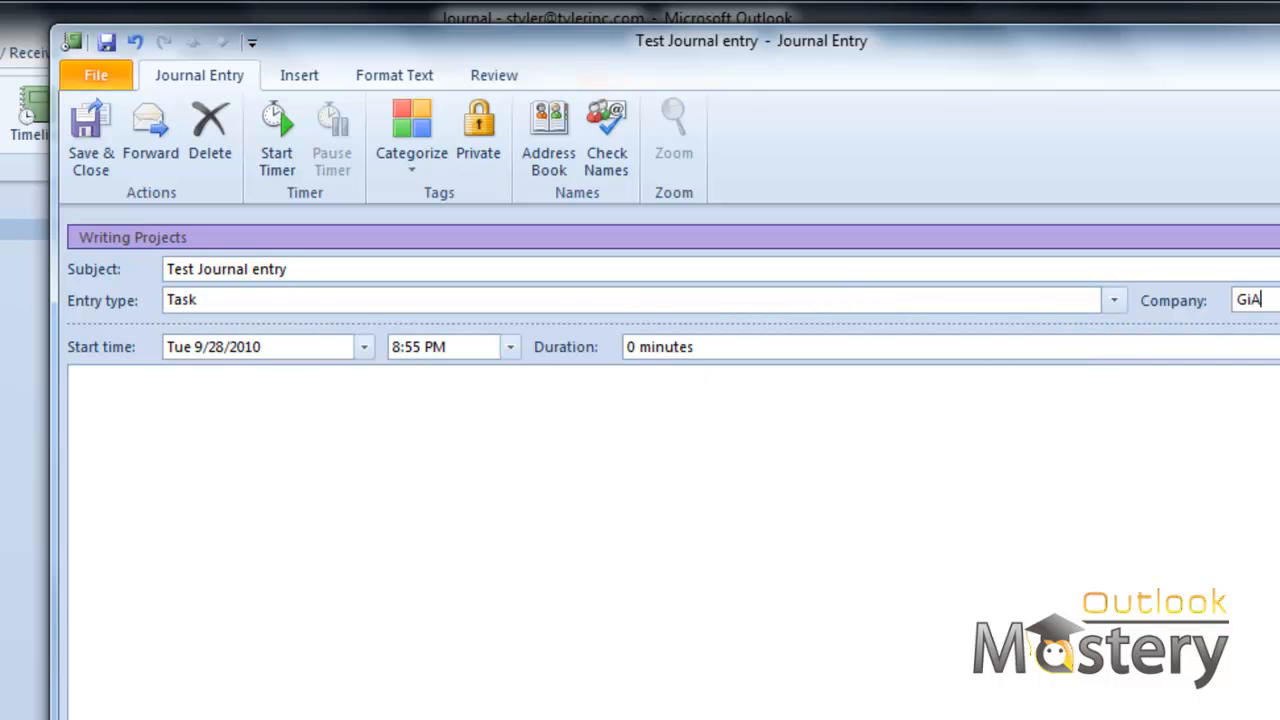
Set the journal entry's start time to 8:30 PM and duration to 5 minutes, with the body text "Test Body Journal".
{"action": "left_click", "coordinate": [510, 347]}
{"action": "left_click", "coordinate": [445, 372]}
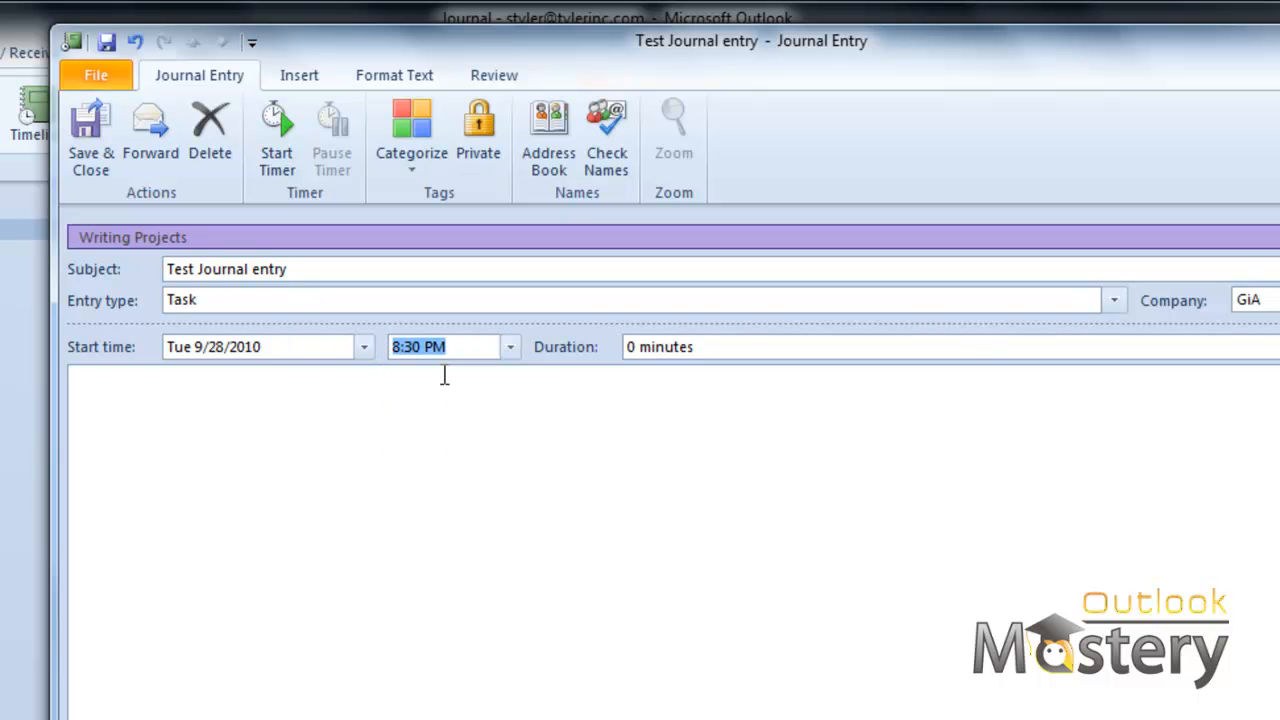
{"action": "left_click", "coordinate": [1277, 347]}
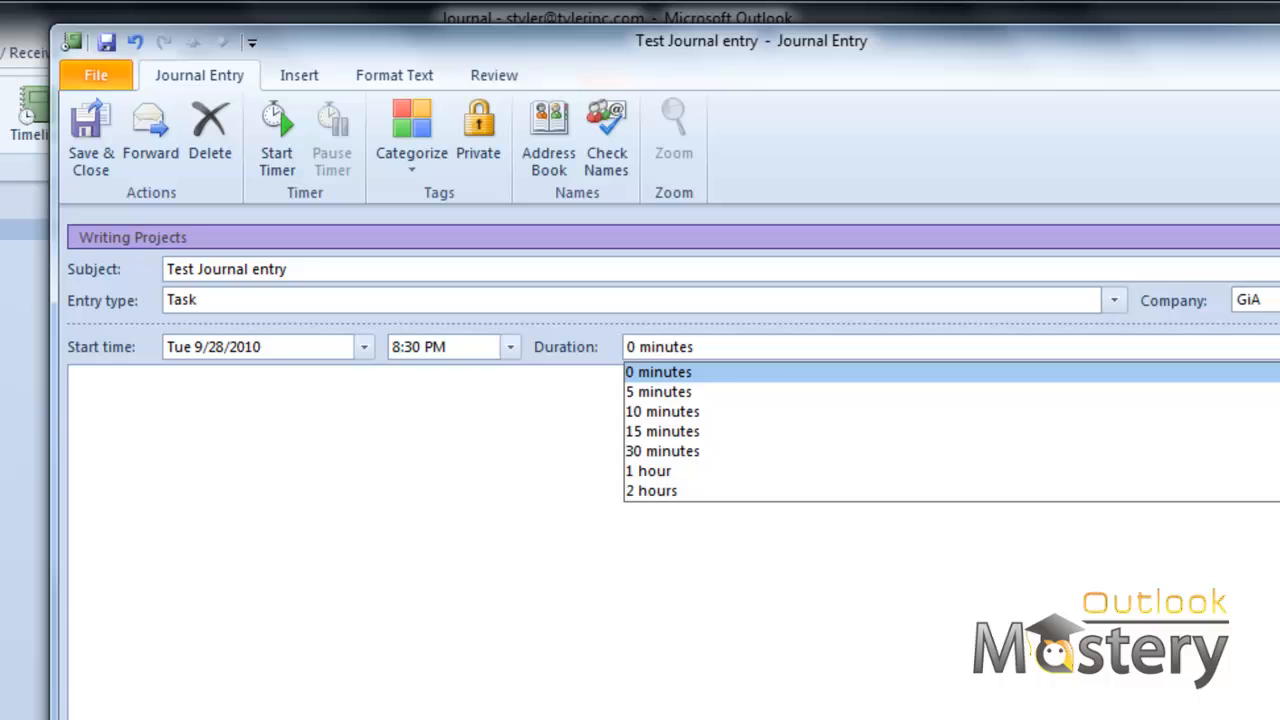
{"action": "left_click", "coordinate": [730, 394]}
{"action": "left_click", "coordinate": [283, 461]}
{"action": "type", "text": "Test Body Journal"}
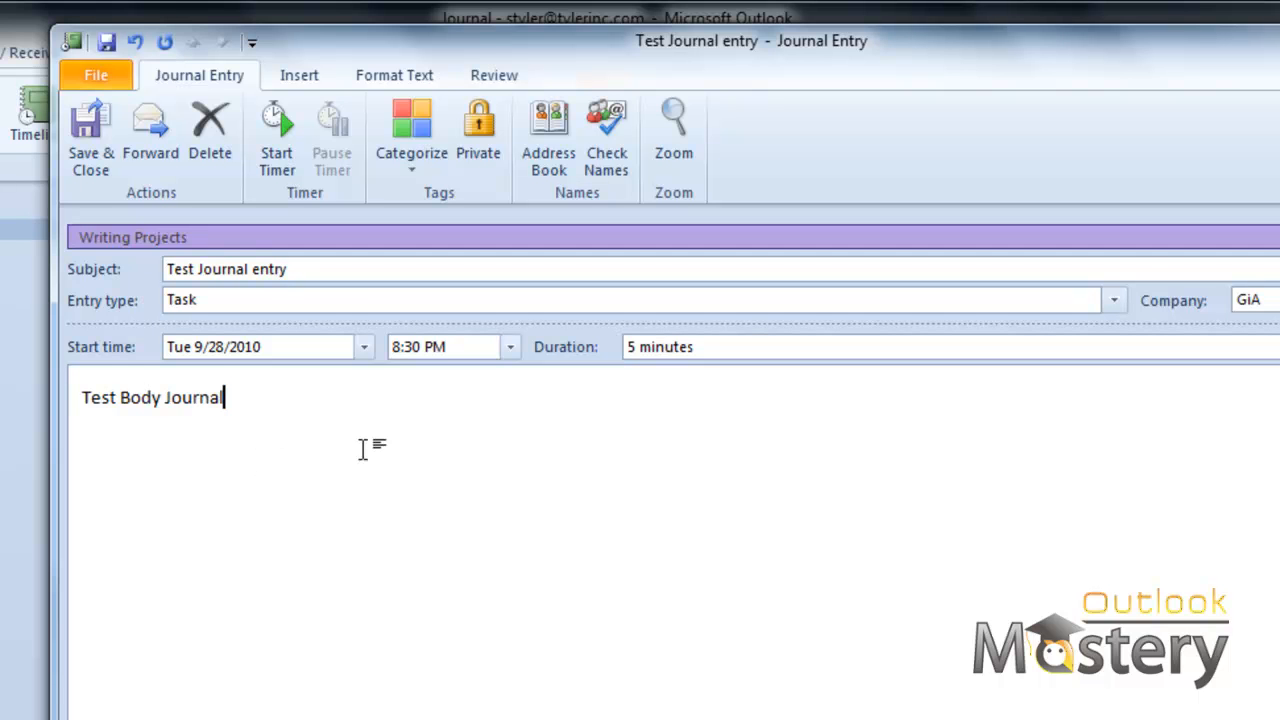
Link the Lightspeed Printing Sr. Designer contact to the journal entry, and save and close the entry.
{"action": "left_click", "coordinate": [254, 703]}
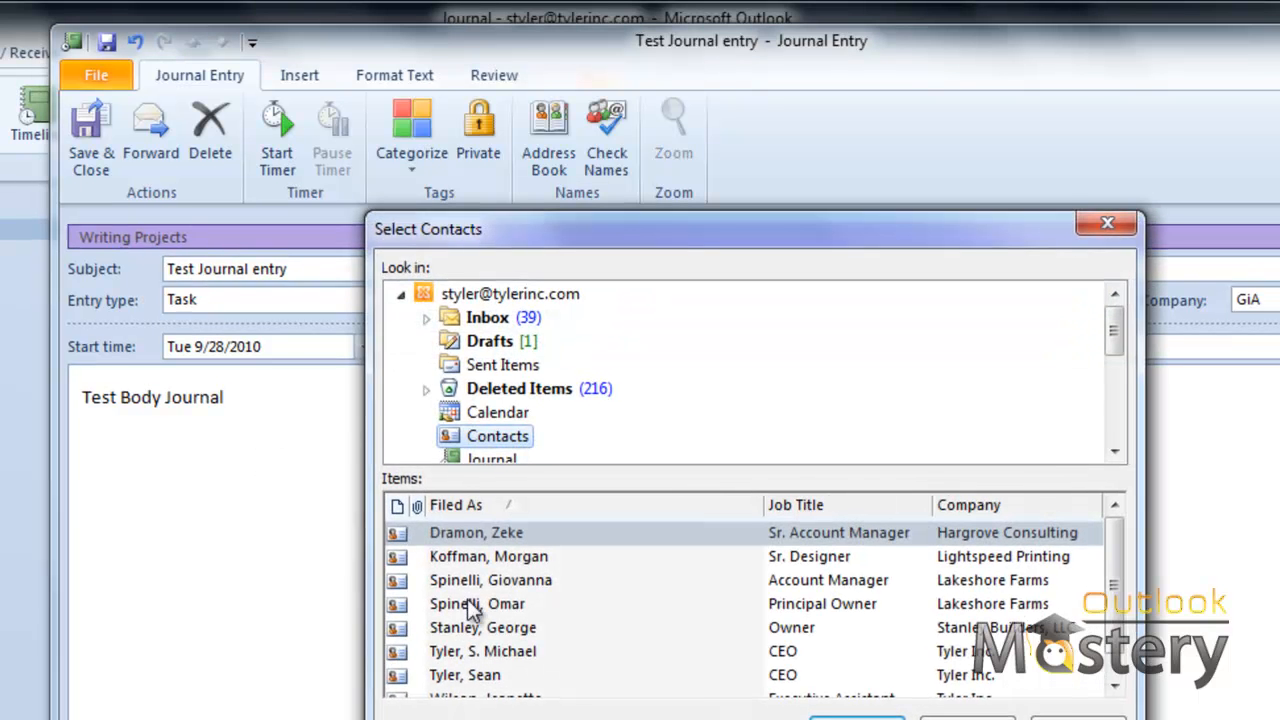
{"action": "double_click", "coordinate": [476, 560]}
{"action": "left_click", "coordinate": [388, 703]}
{"action": "left_click", "coordinate": [514, 391]}
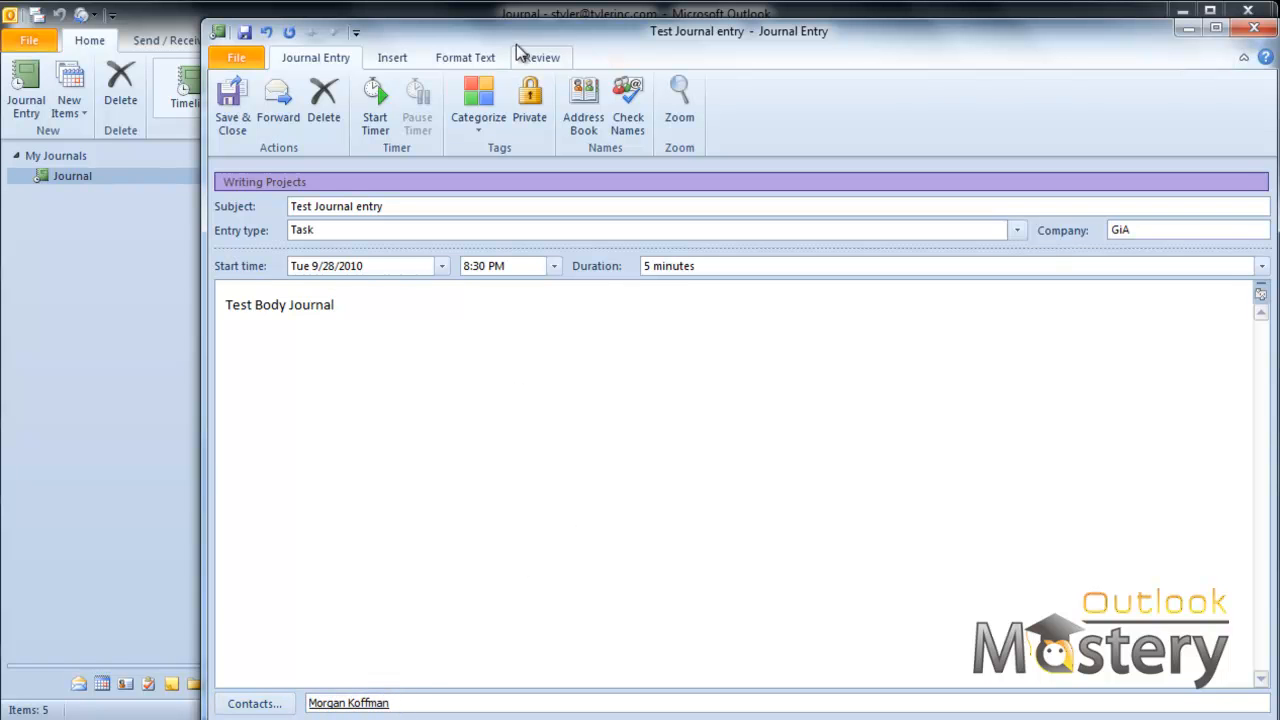
{"action": "left_click_drag", "start_coordinate": [517, 45], "coordinate": [452, 39]}
{"action": "left_click", "coordinate": [169, 107]}
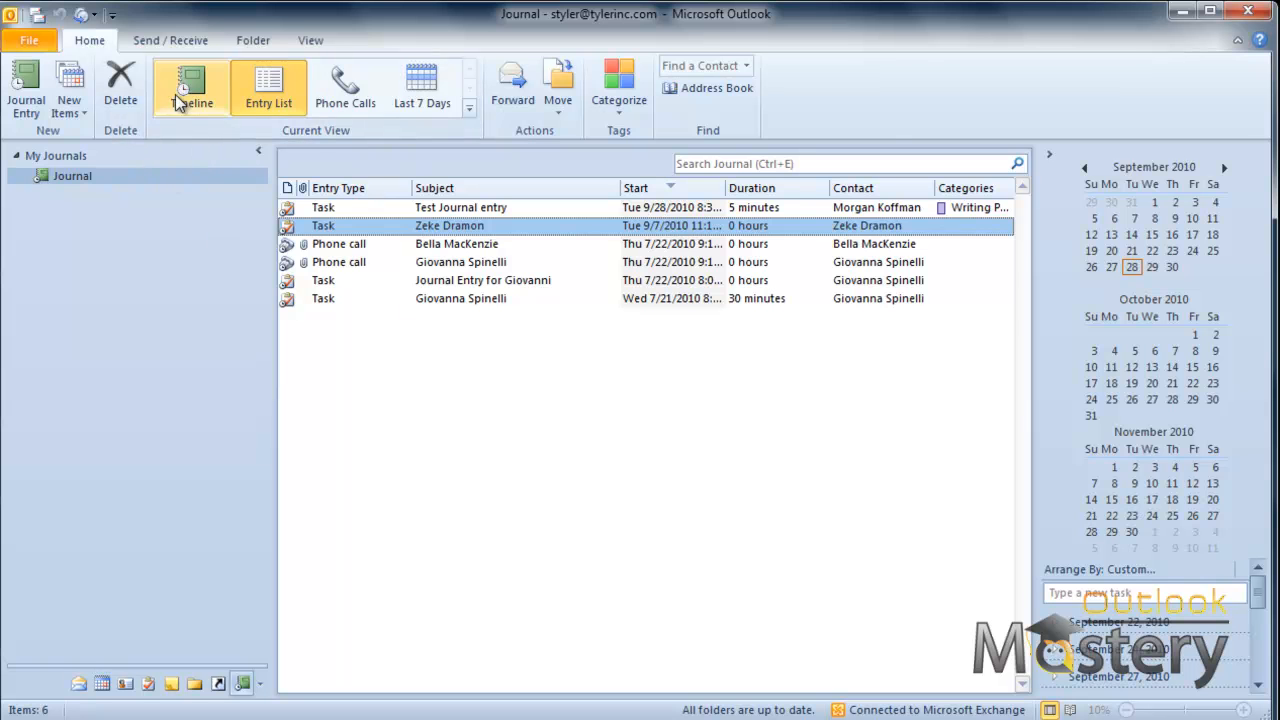
Switch the Journal to the Timeline view and bring Test Journal entry into sight.
{"action": "left_click", "coordinate": [175, 94]}
{"action": "left_click_drag", "start_coordinate": [548, 695], "coordinate": [803, 694]}
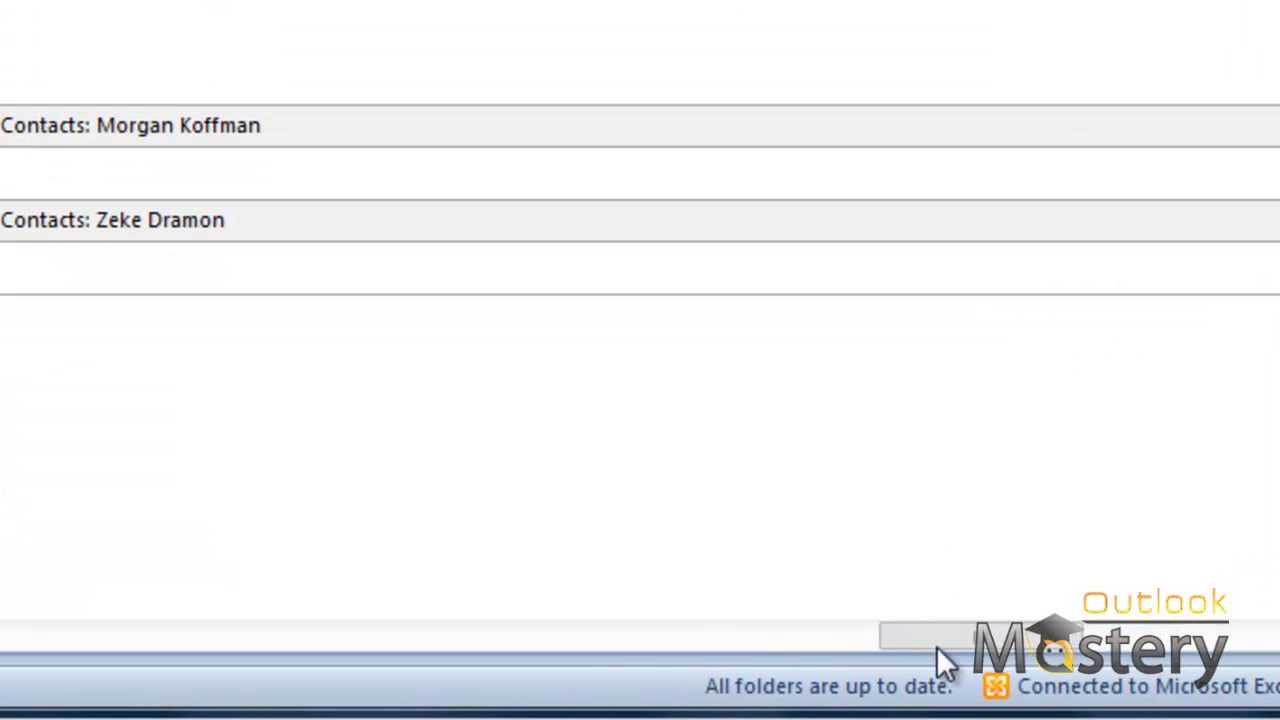
{"action": "left_click_drag", "start_coordinate": [936, 646], "coordinate": [677, 689]}
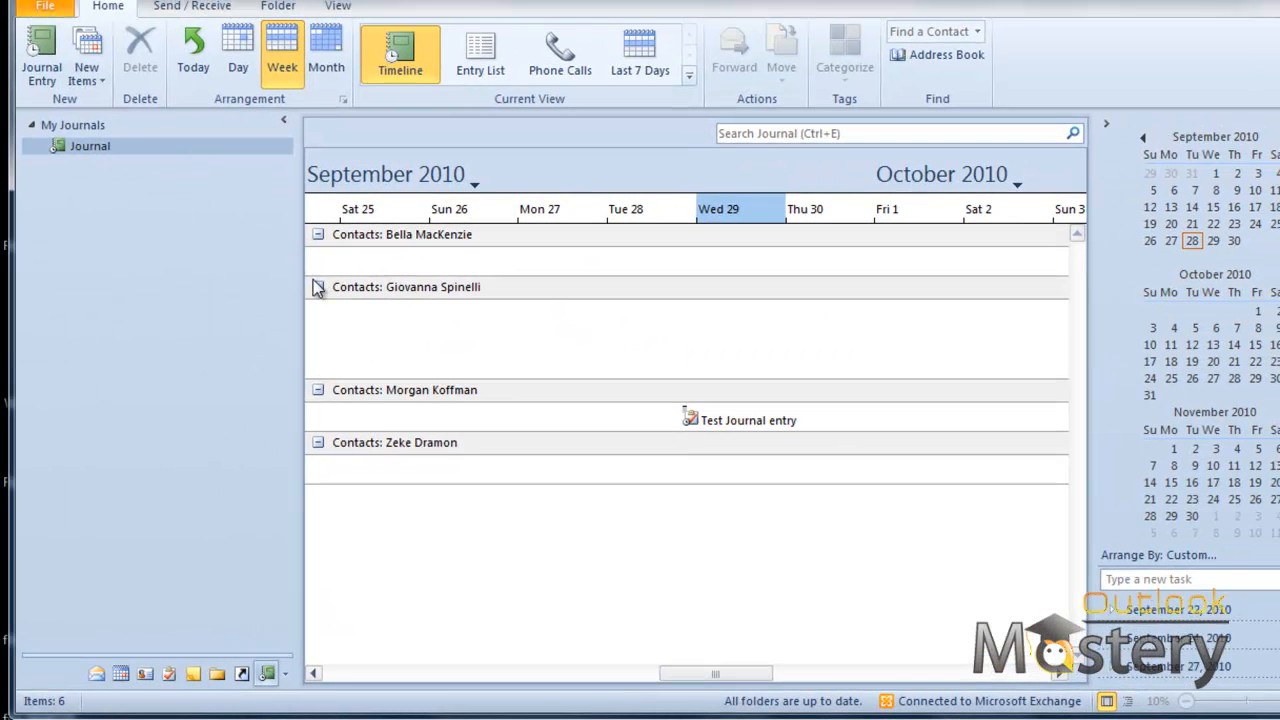
{"action": "right_click", "coordinate": [322, 297]}
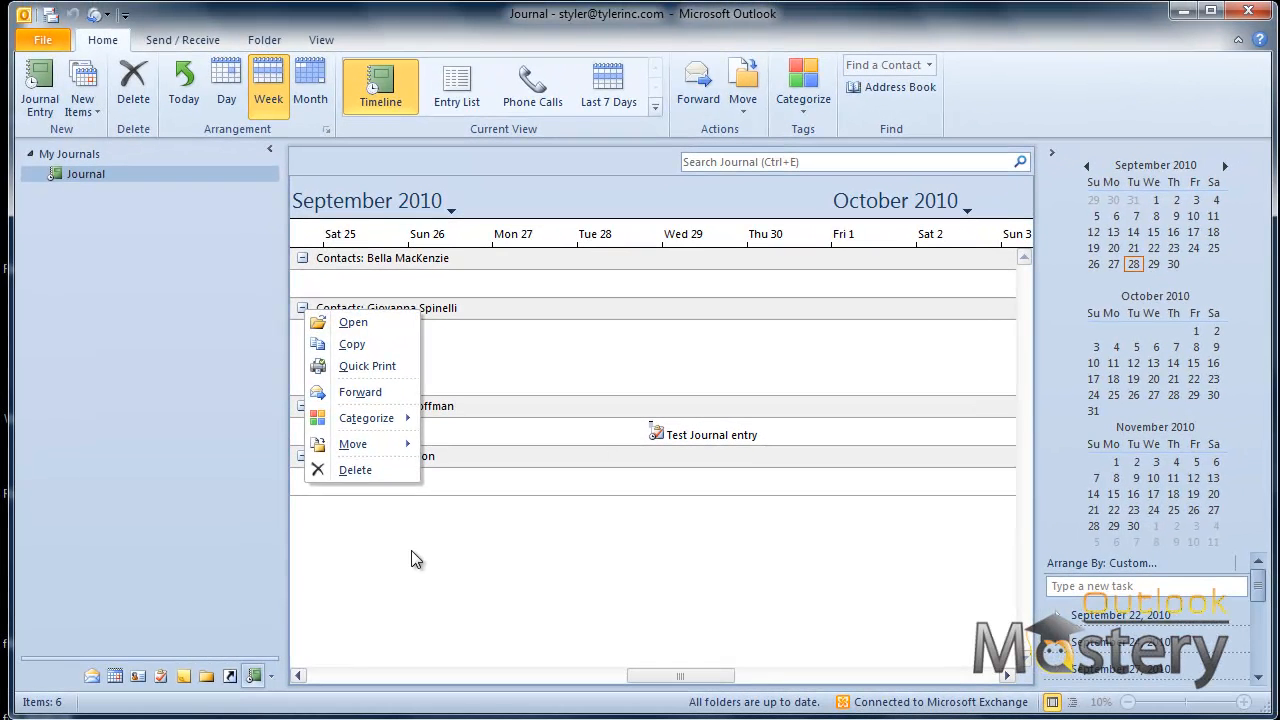
{"action": "left_click", "coordinate": [435, 542]}
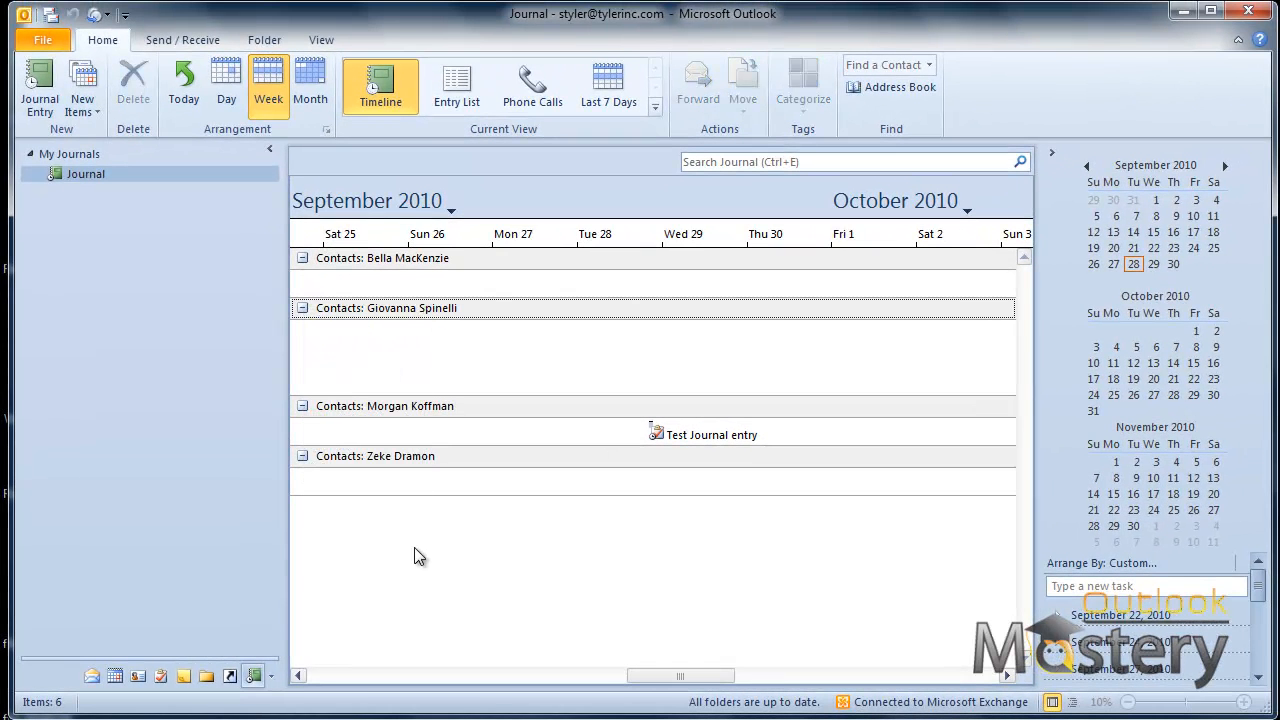
Show the Journal timeline by day and by week, and leave it arranged by month.
{"action": "left_click", "coordinate": [236, 93]}
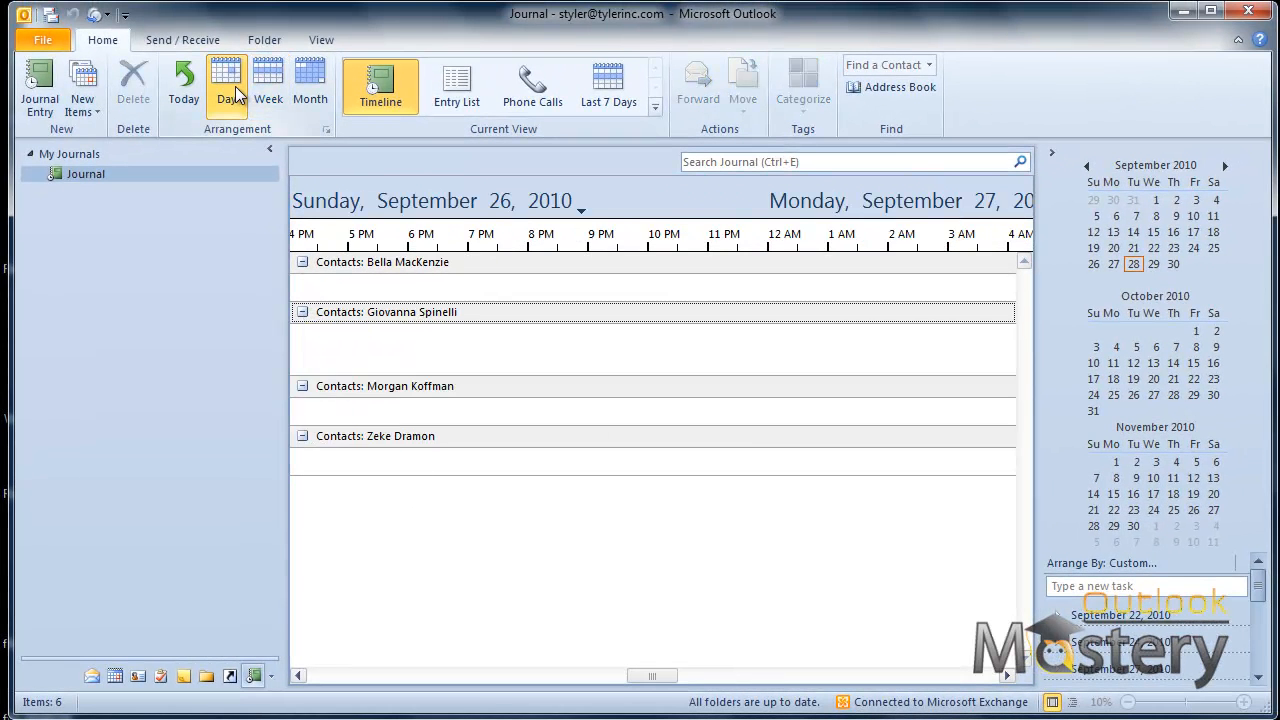
{"action": "left_click", "coordinate": [268, 88]}
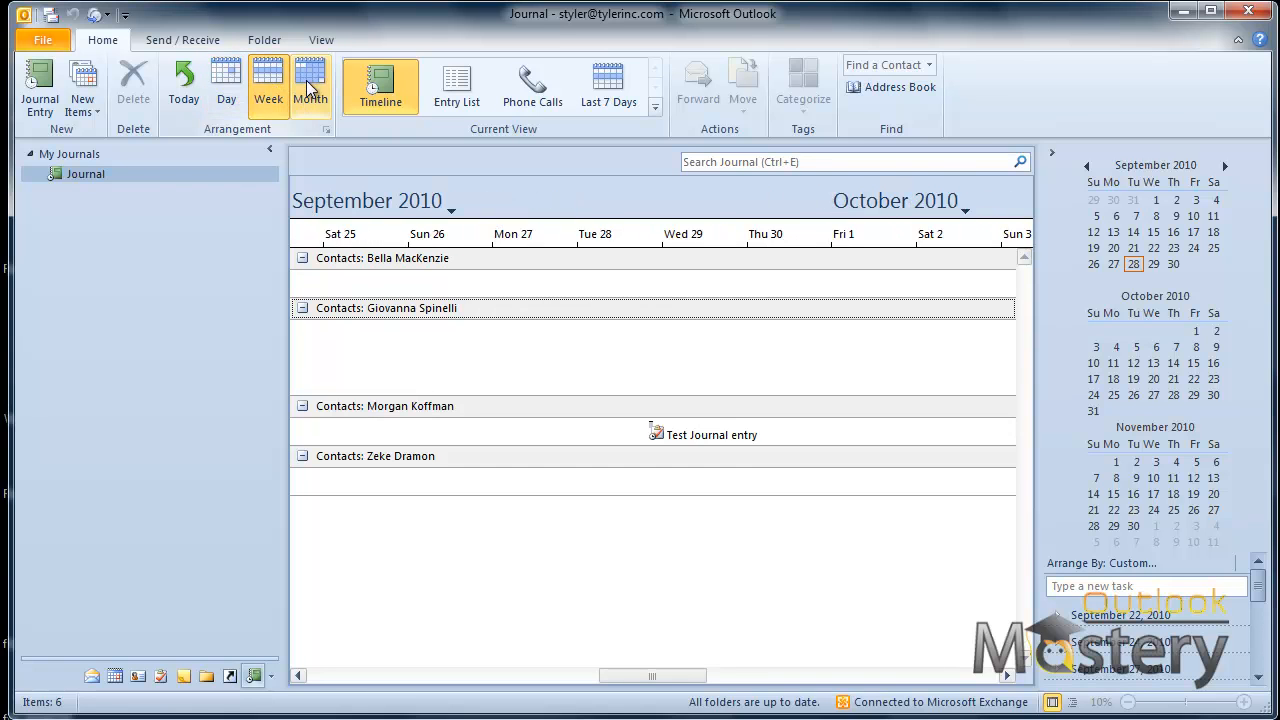
{"action": "left_click", "coordinate": [306, 88]}
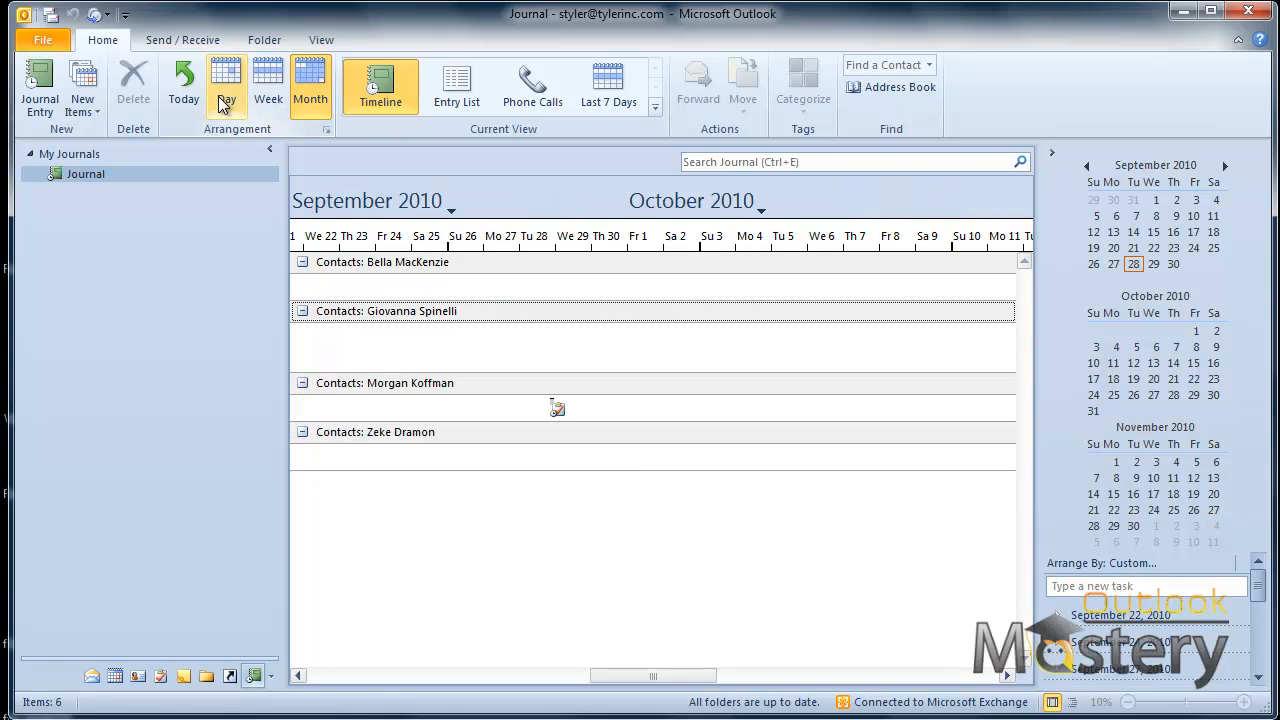
{"action": "mouse_move", "coordinate": [628, 677]}
{"action": "left_mouse_down"}
{"action": "mouse_move", "coordinate": [826, 688]}
{"action": "mouse_move", "coordinate": [506, 684]}
{"action": "mouse_move", "coordinate": [641, 690]}
{"action": "left_mouse_up"}
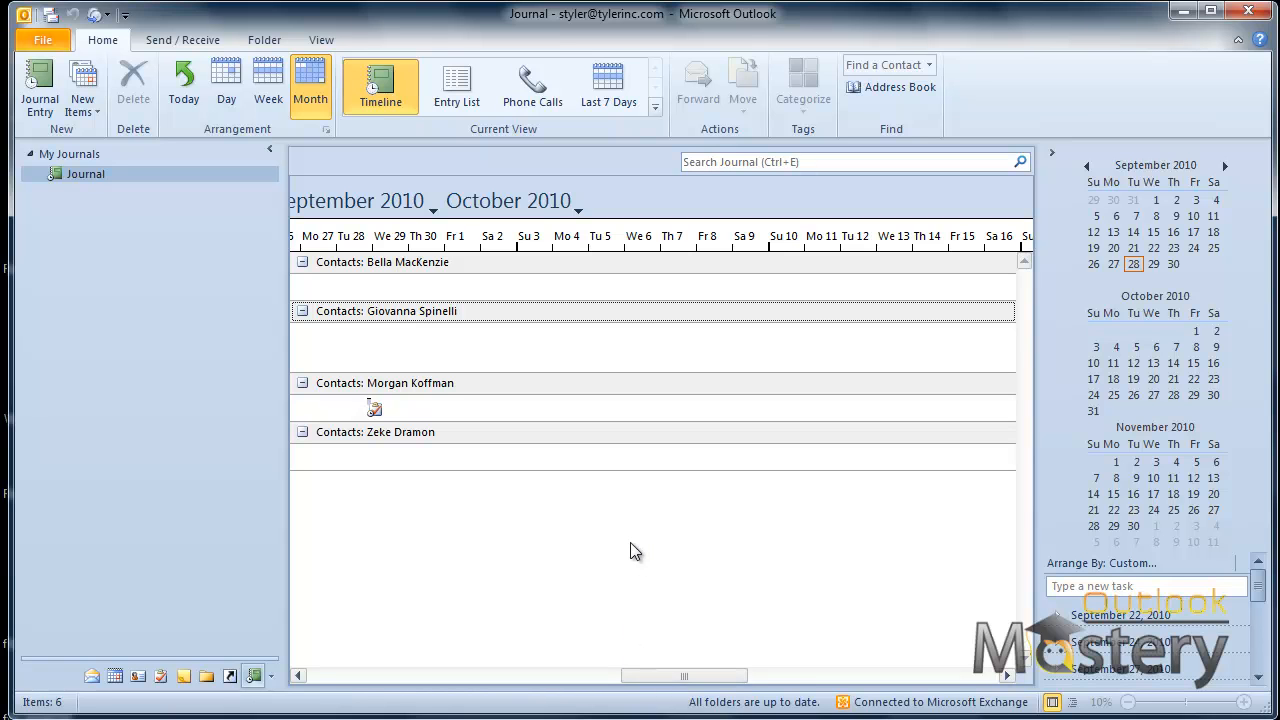